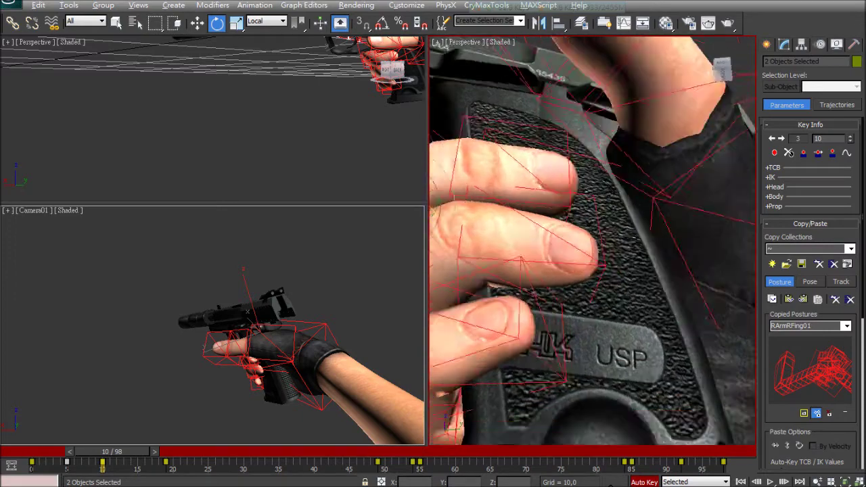
Examine the right hand's grip on the pistol at frame 10 from several angles and in motion
scroll(562, 229, "down", 6)
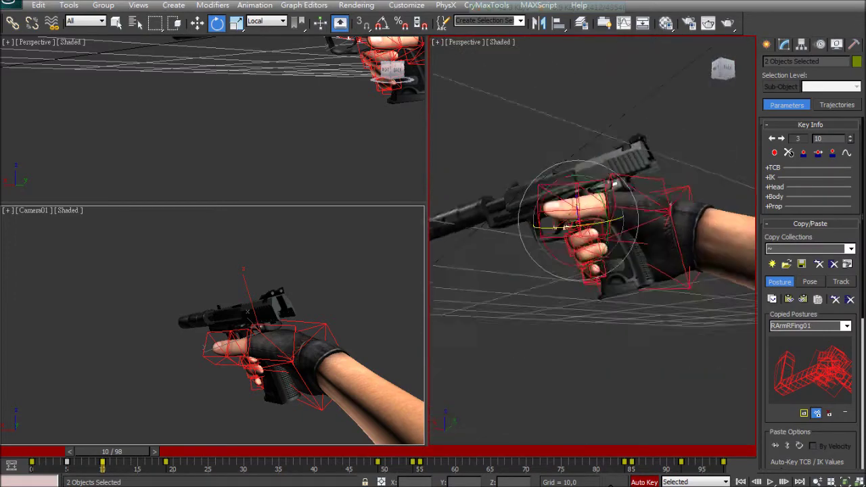
scroll(591, 241, "up", 6)
middle_click_drag(591, 241, 494, 318)
scroll(591, 241, "down", 6)
middle_click_drag(541, 284, 643, 216, "alt")
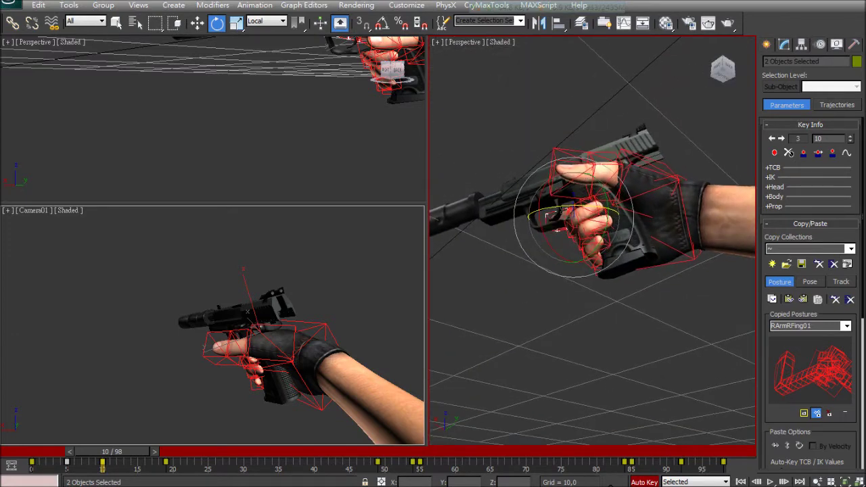
key("slash")
key("/")
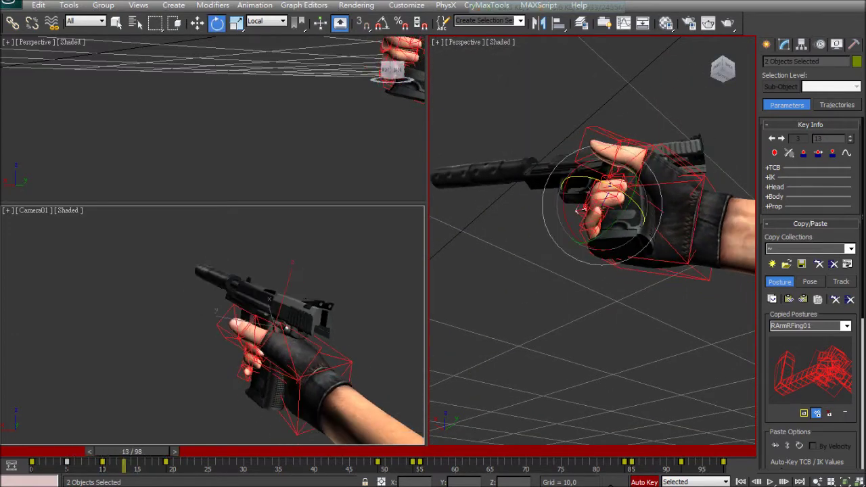
key("/")
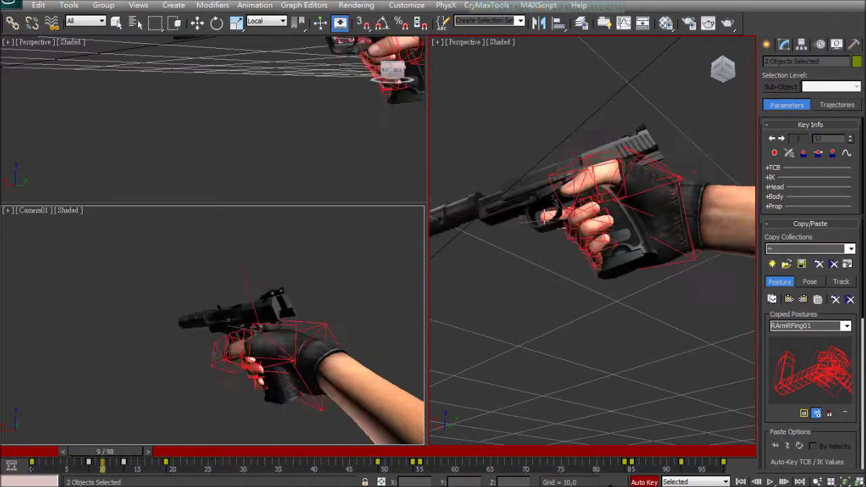
At frame 4, adjust the curl of the right index finger by rotating its middle and tip bones
middle_click_drag(551, 293, 513, 197, "alt")
scroll(514, 197, "up", 4)
scroll(513, 197, "down", 4)
middle_click_drag(612, 341, 682, 220, "alt")
scroll(581, 237, "up", 4)
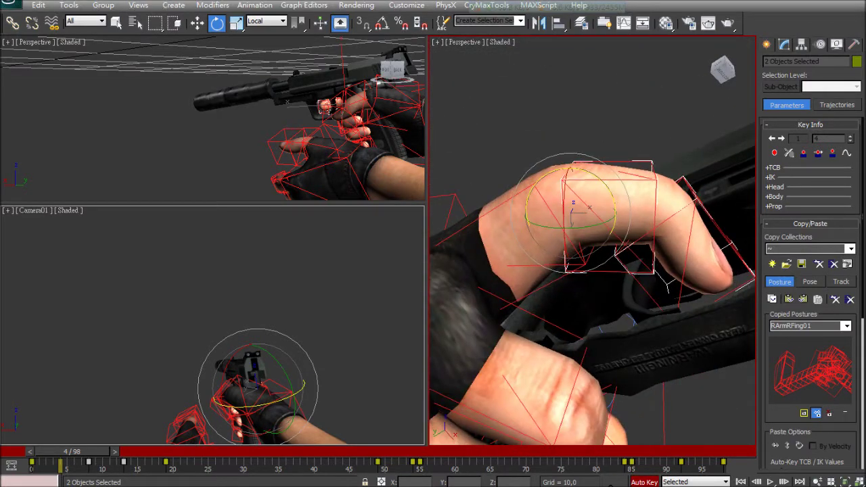
left_click(678, 261)
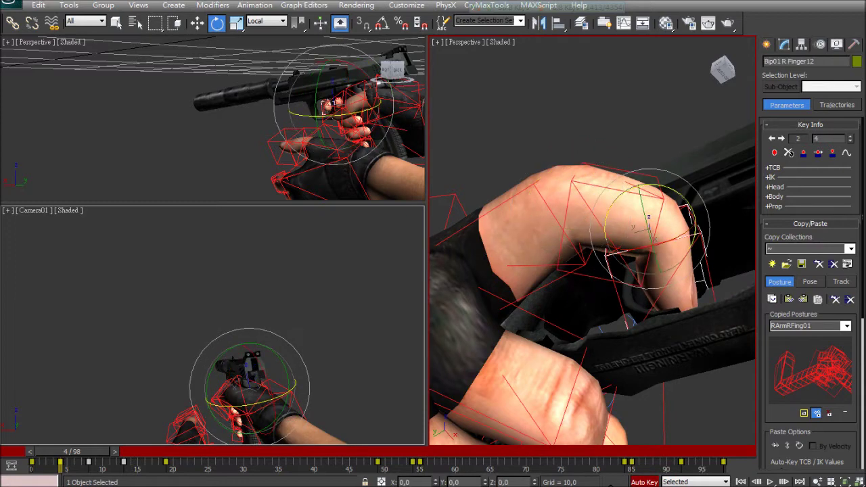
key("Page_Up")
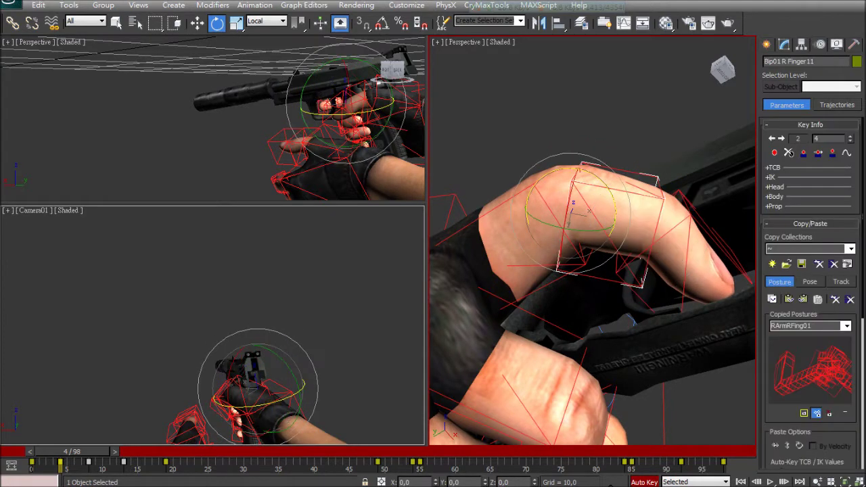
left_click_drag(616, 201, 617, 203)
middle_click_drag(616, 203, 593, 247, "alt")
scroll(578, 271, "down", 4)
key("shift+z")
key("shift+z")
key("shift+z")
key("shift+z")
key("shift+z")
key("shift+z")
key("shift+z")
key("shift+z")
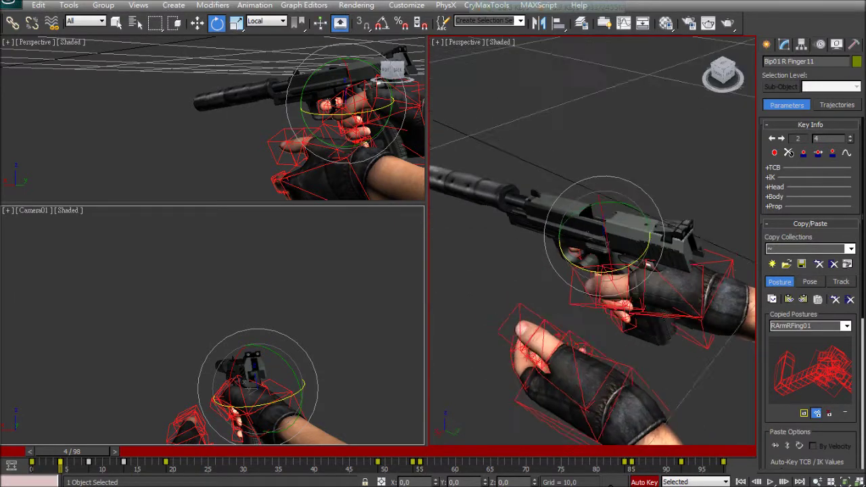
At frame 4, adjust the right thumb against the pistol by rotating its base and outer bones
middle_click_drag(580, 230, 567, 218, "alt")
left_click(686, 232)
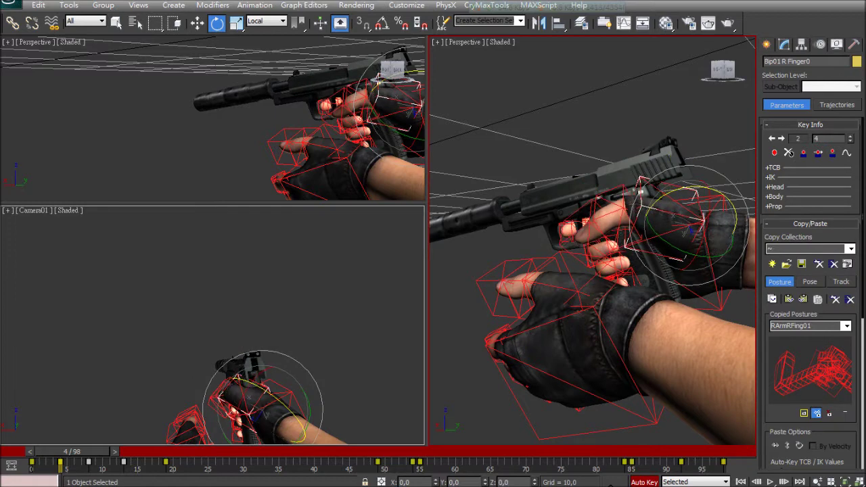
key("ctrl+z")
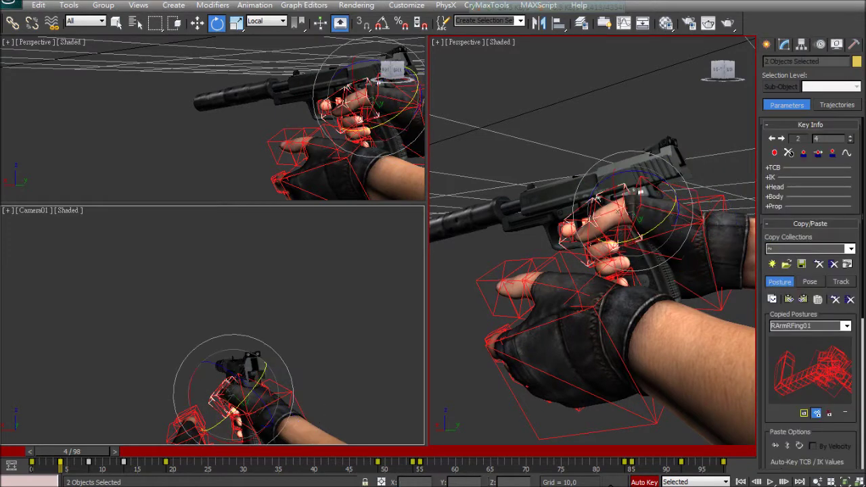
key("shift+z")
key("shift+z")
key("shift+z")
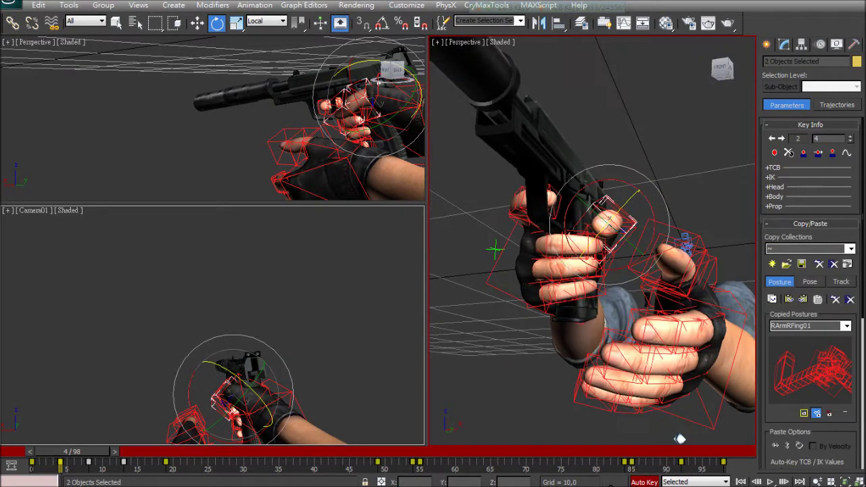
key("shift+z")
key("shift+z")
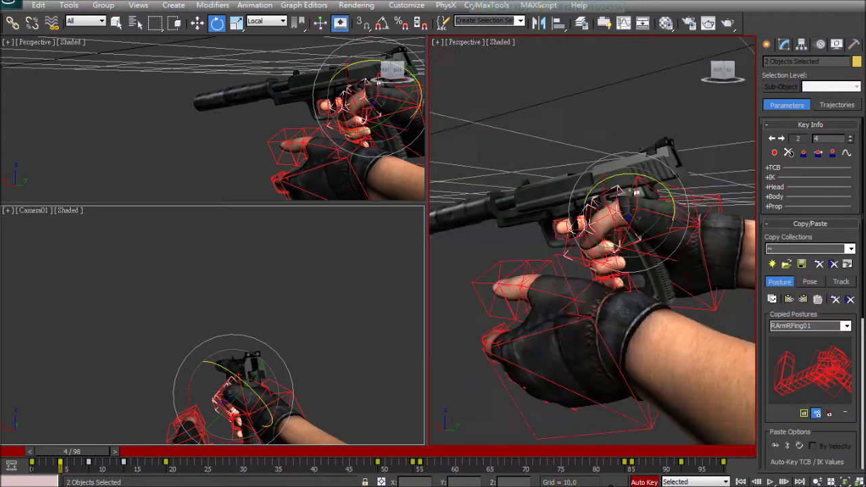
left_click(629, 197)
middle_click_drag(629, 197, 612, 236, "alt")
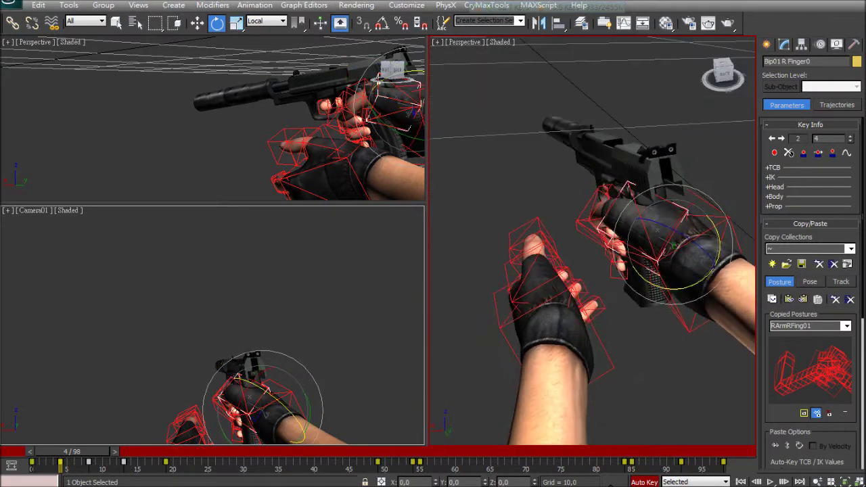
Try moving the right arm's keys from frames 8 and 13 to frames 10 and 15, and play the result
left_click_drag(72, 451, 92, 451)
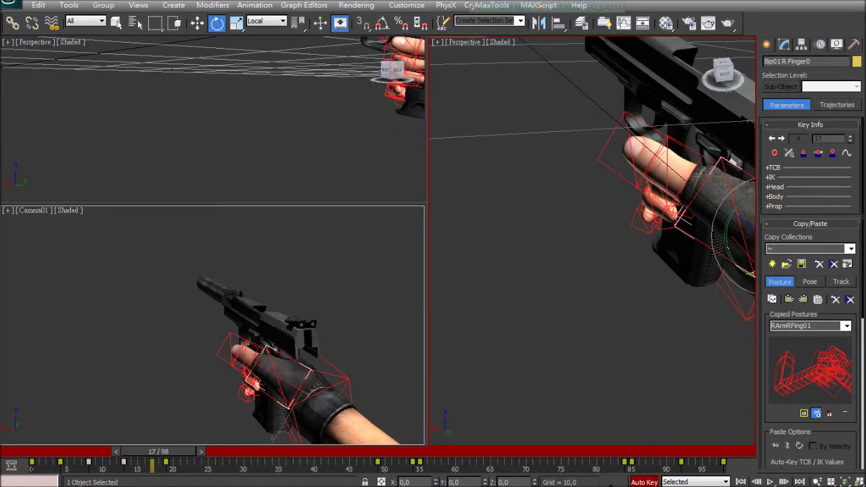
left_click_drag(124, 466, 138, 466)
key("/")
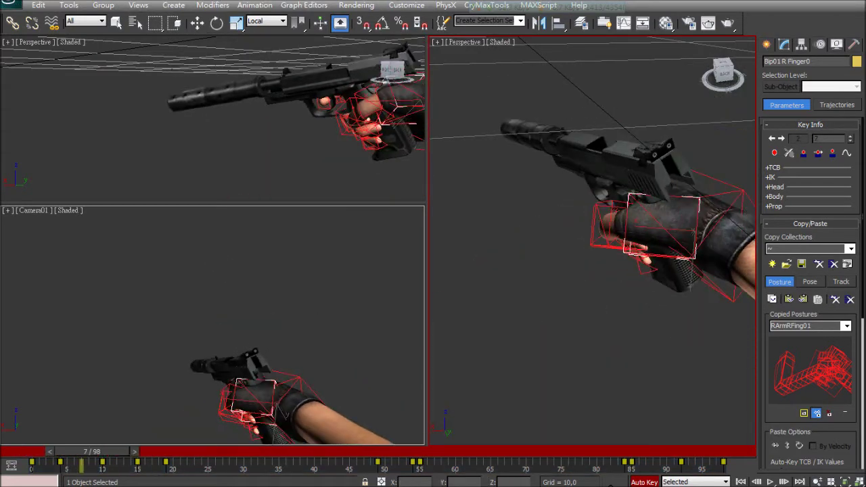
key("/")
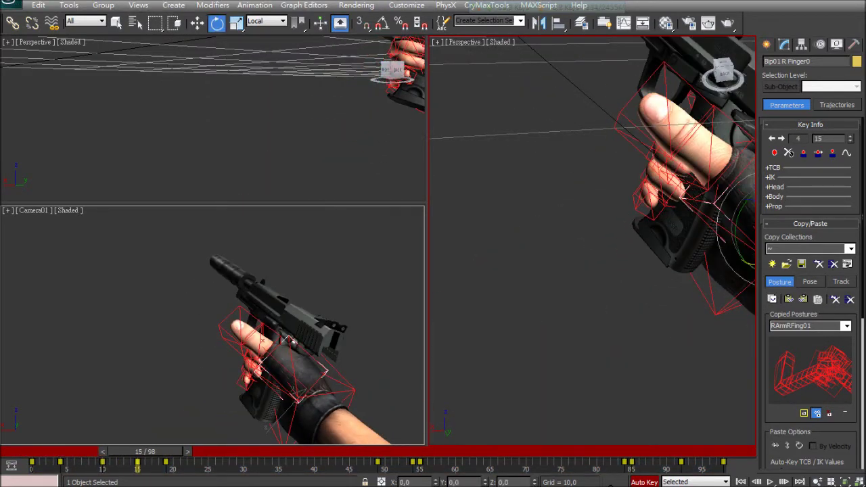
middle_click_drag(575, 270, 636, 230, "alt")
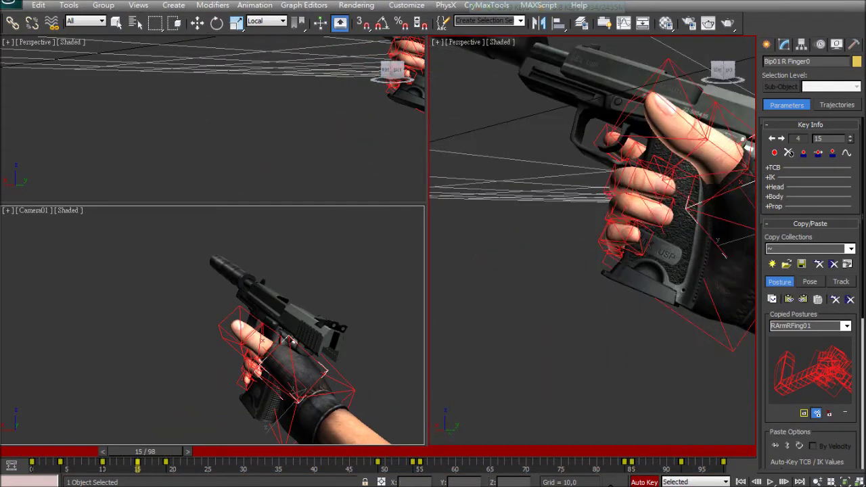
key("/")
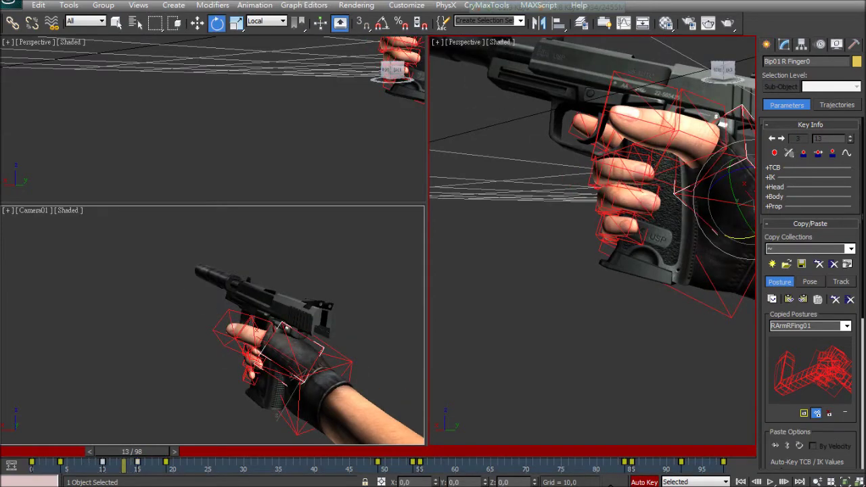
At frame 16, rotate the right thumb's base and middle bones to raise the thumb beside the pistol
left_click_drag(132, 451, 151, 451)
middle_click_drag(608, 244, 480, 345, "alt")
left_click(598, 235)
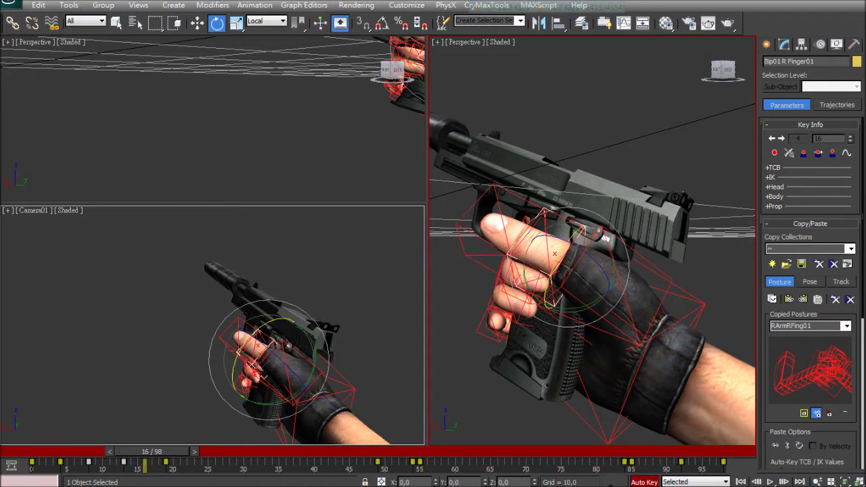
left_click_drag(562, 238, 586, 238)
mouse_move(586, 238)
middle_mouse_down("alt")
mouse_move(579, 284)
mouse_move(575, 227)
mouse_move(541, 230)
mouse_move(595, 249)
mouse_move(597, 238)
middle_mouse_up("alt")
left_click(595, 248)
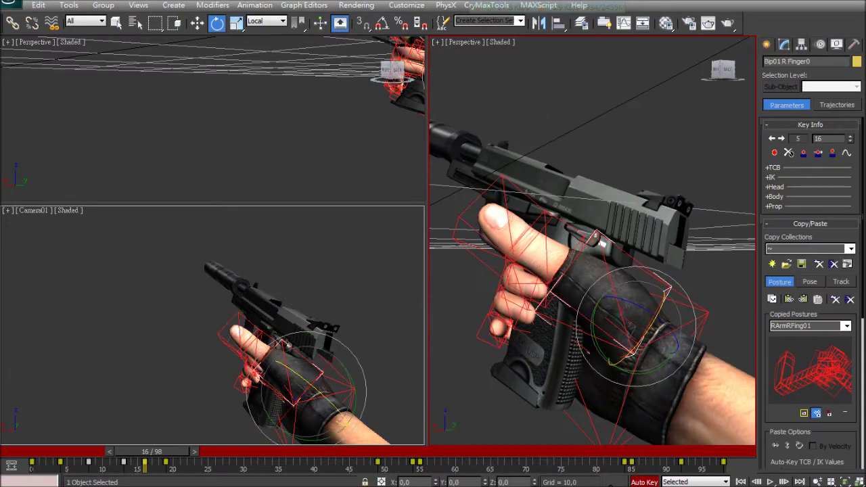
left_click_drag(595, 239, 596, 240)
At frame 16, rotate the whole right index finger about its local Z axis
middle_click_drag(634, 244, 537, 318, "alt")
left_click(538, 318)
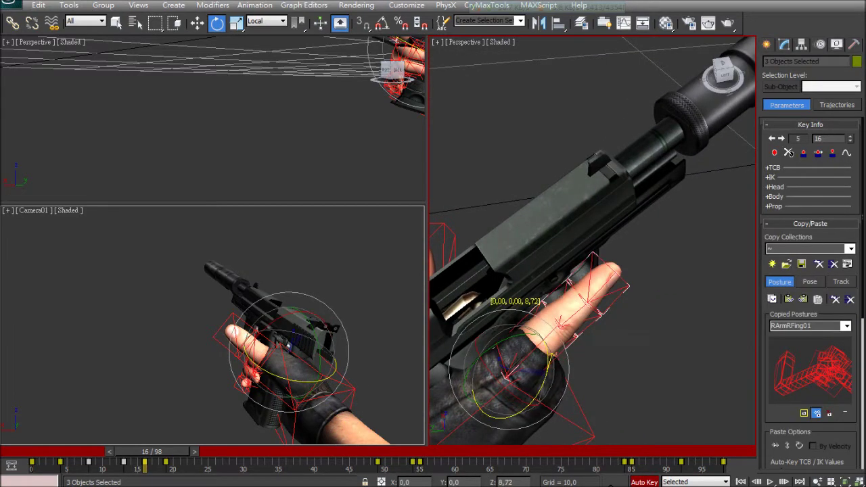
middle_click_drag(523, 351, 446, 257, "alt")
middle_click_drag(588, 257, 639, 230, "alt")
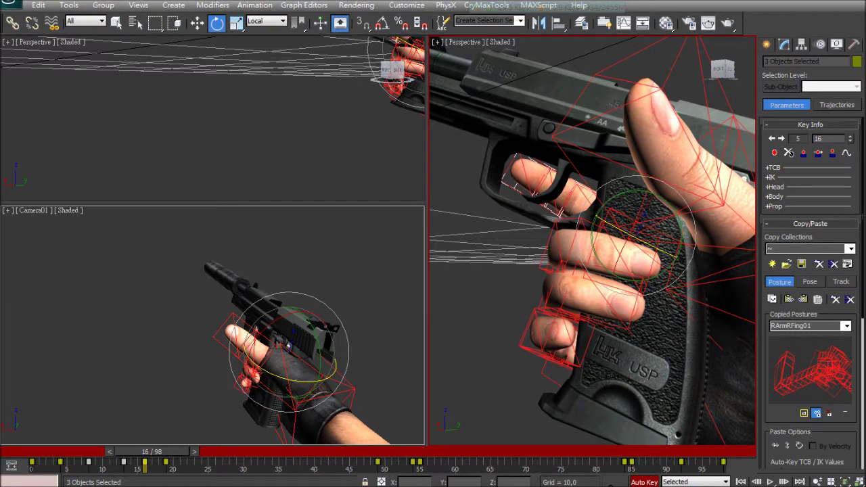
At frame 16, slightly rotate the right ring finger and little finger around the pistol grip
middle_click_drag(592, 271, 619, 287, "alt")
double_click(619, 287)
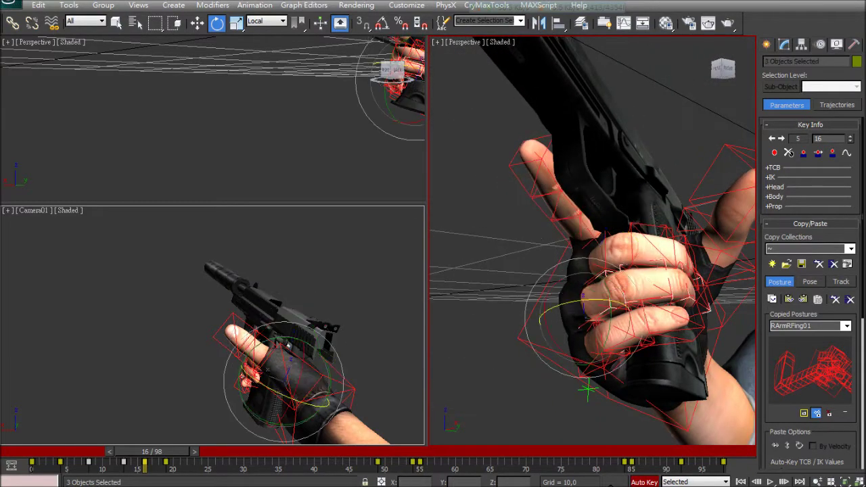
left_click_drag(613, 301, 620, 301)
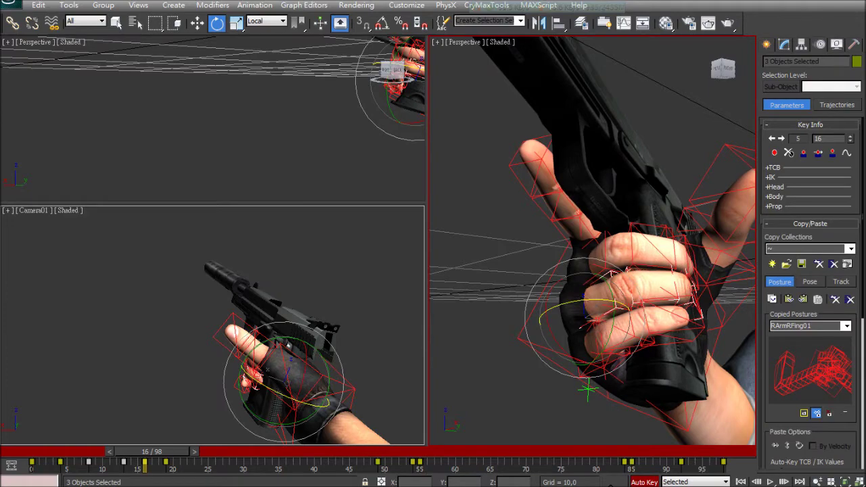
middle_click_drag(620, 302, 612, 244, "alt")
double_click(609, 339)
middle_click_drag(651, 354, 659, 348, "alt")
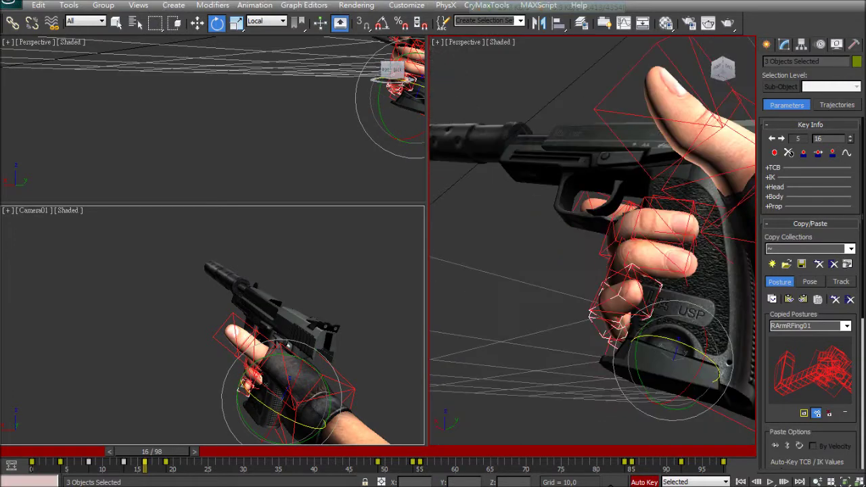
At frame 19, rotate the right ring finger and the little finger's bones to refine the grip
key("period")
key("period")
key("period")
middle_click_drag(609, 298, 602, 250, "alt")
double_click(649, 342)
middle_click_drag(680, 328, 708, 299, "alt")
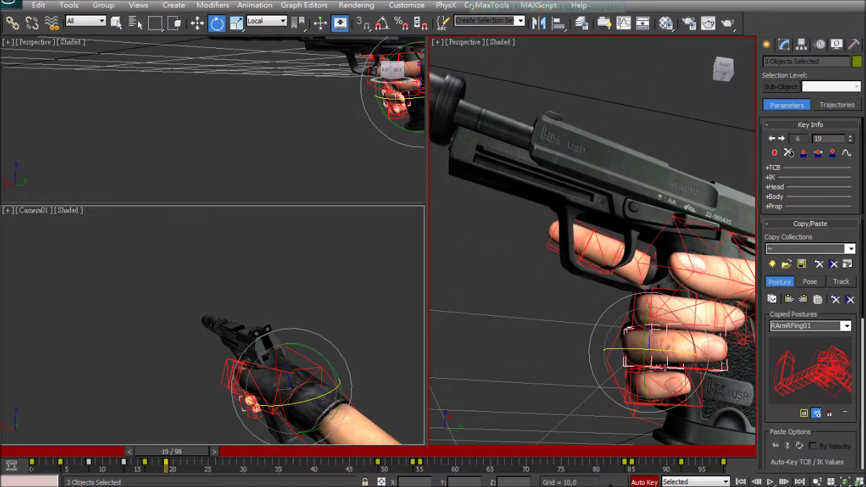
middle_click_drag(708, 300, 722, 285, "alt")
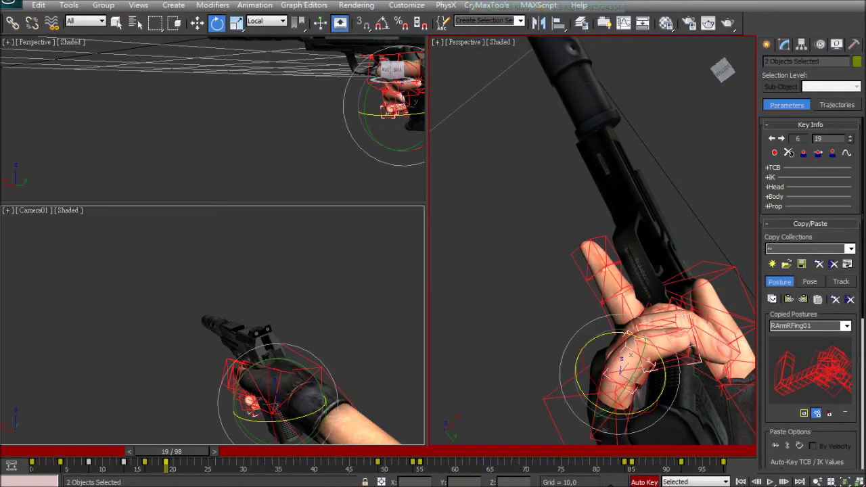
At frame 19, adjust the right thumb by rotating its base and middle bones, and clear the selection
middle_click_drag(595, 223, 528, 270, "alt")
left_click(561, 304)
middle_click_drag(562, 304, 835, 311)
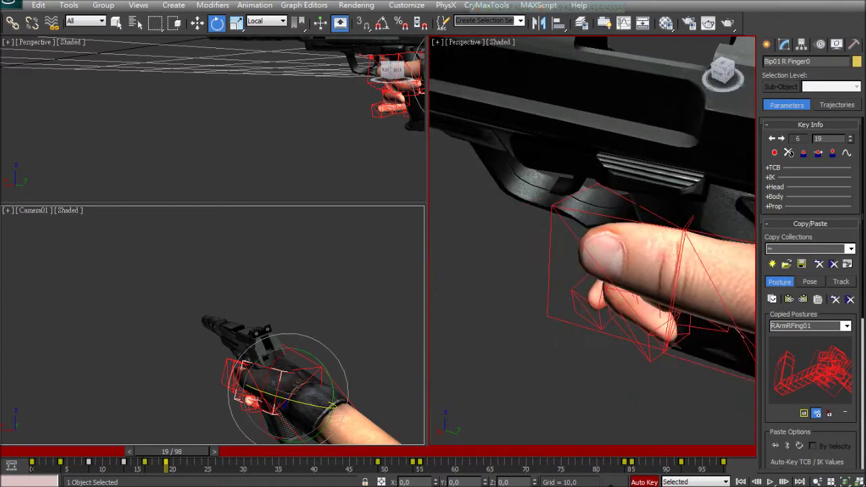
left_click(663, 284)
middle_click_drag(663, 285, 439, 355)
left_click_drag(574, 419, 595, 416)
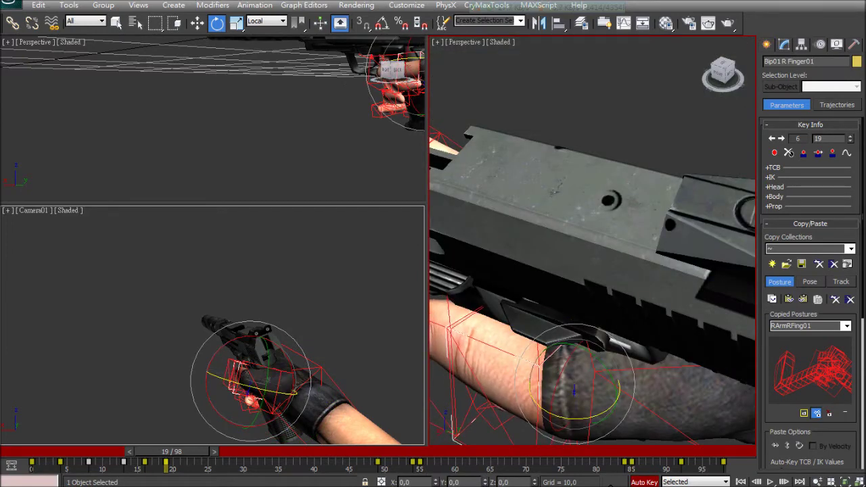
scroll(602, 247, "down", 5)
middle_click_drag(602, 277, 595, 230, "alt")
left_click(595, 169)
middle_click_drag(595, 169, 659, 173, "alt")
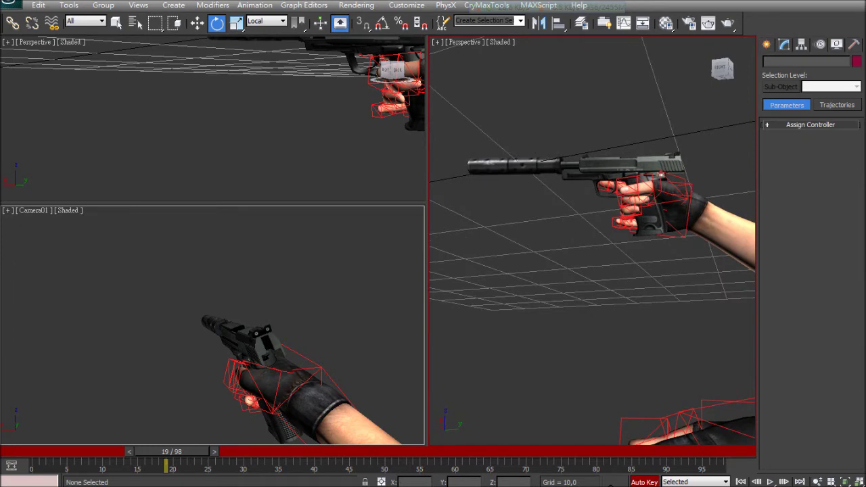
Play through the motion after frame 19, select the right hand and add a key at frame 27
key("/")
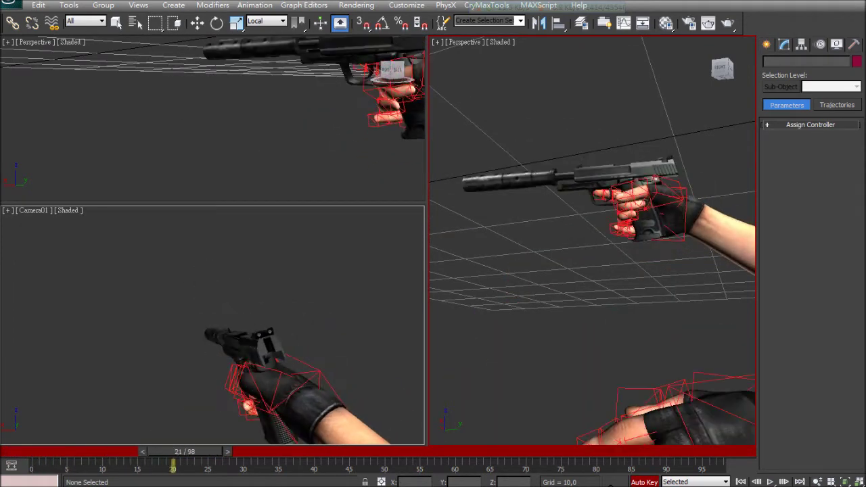
left_click_drag(251, 451, 257, 451)
middle_click_drag(592, 240, 631, 122, "alt")
left_click(634, 384)
scroll(592, 325, "up", 4)
left_click_drag(257, 451, 224, 451)
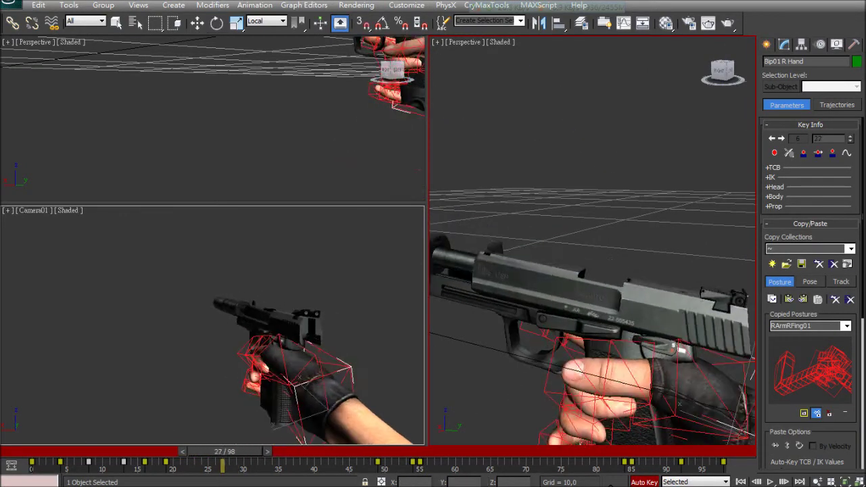
left_click_drag(225, 451, 244, 452)
Go back to frame 24 and rotate the base bone of the right thumb beside the pistol
key("comma")
key("comma")
key("comma")
key("comma")
key("comma")
key("comma")
key("e")
middle_click_drag(681, 413, 628, 326, "alt")
left_click(637, 381)
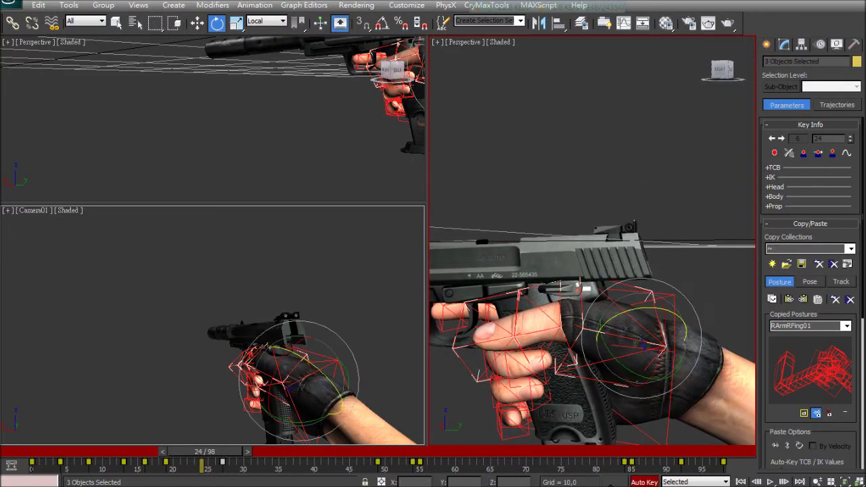
key("ctrl+z")
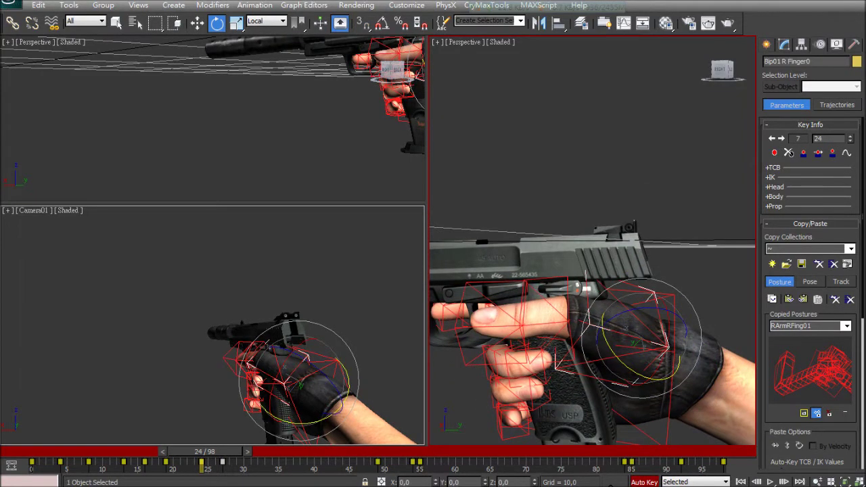
left_click_drag(627, 372, 627, 371)
At frame 24, rotate the outer bones of the right thumb to refine its bend, and reselect the thumb's base bone
middle_click_drag(608, 318, 582, 298, "alt")
left_click(577, 284)
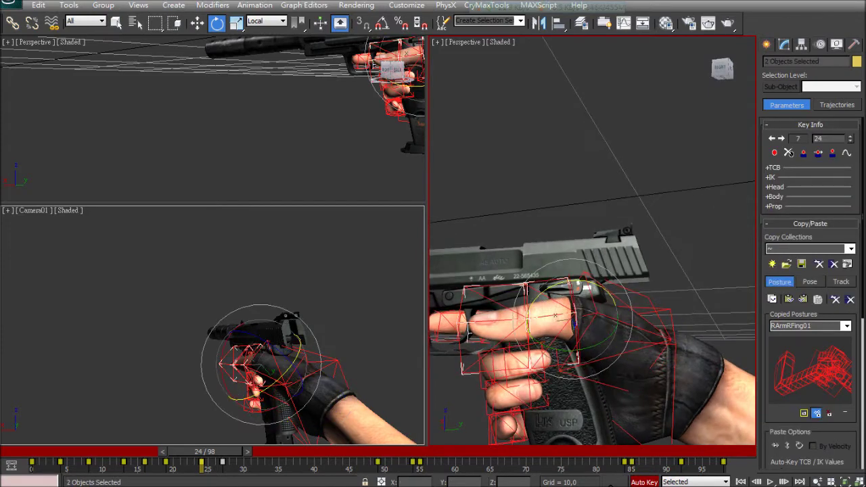
key("Page_Down")
left_click_drag(487, 297, 487, 296)
middle_click_drag(595, 318, 521, 352, "alt")
key("Page_Up")
key("Page_Up")
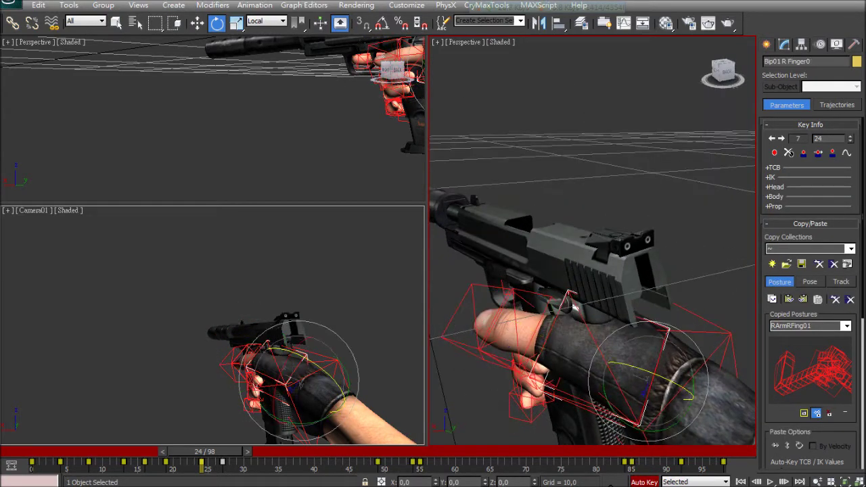
At frame 24, rotate the right index finger outward along the pistol's frame, and select its two outer bones
middle_click_drag(576, 308, 466, 351, "alt")
double_click(514, 341)
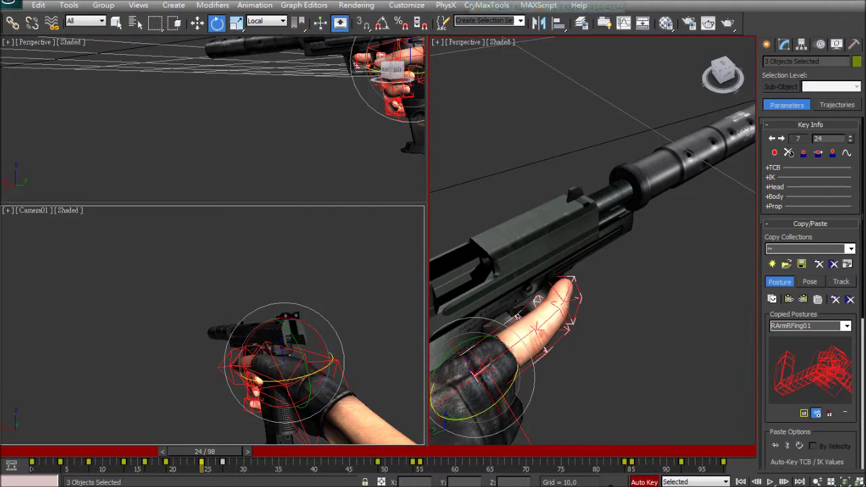
key("Page_Down")
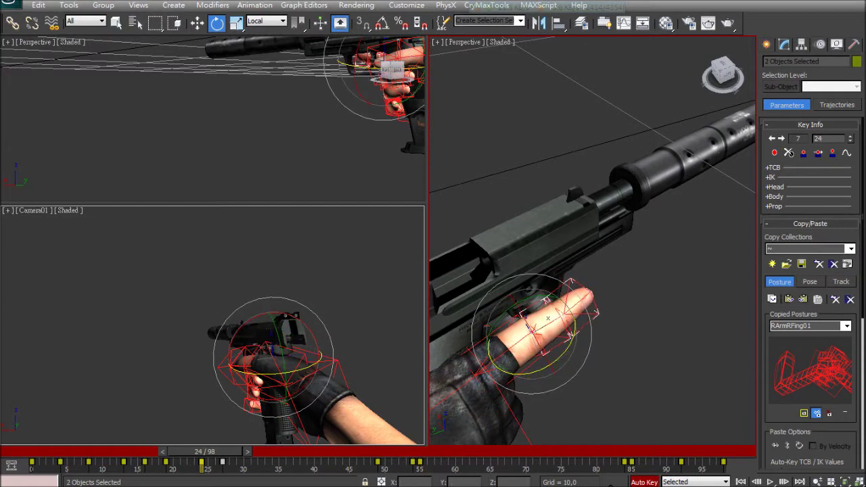
Remove the right hand's key at frame 27 and return to frame 24
key("period")
key("period")
key("period")
middle_click_drag(600, 280, 666, 249, "alt")
mouse_move(201, 464)
left_mouse_down("shift")
mouse_move(222, 464)
mouse_move(197, 452)
mouse_move(224, 451)
mouse_move(205, 451)
left_mouse_up("shift")
middle_click_drag(561, 284, 683, 284, "alt")
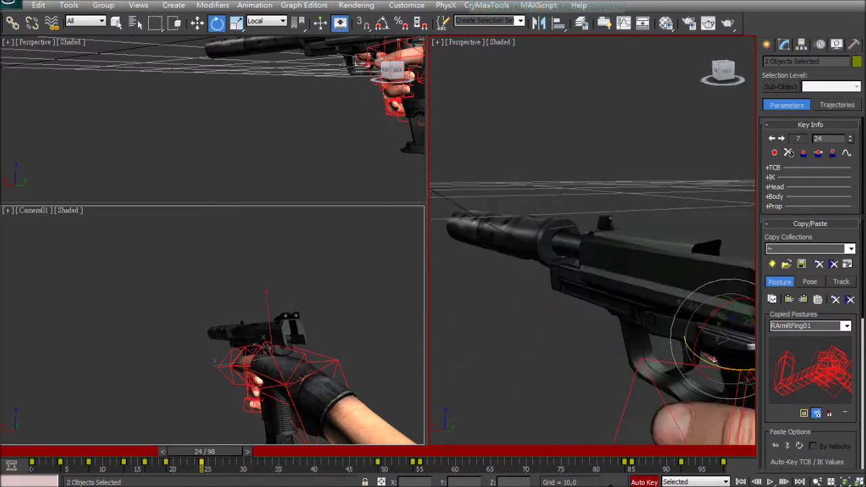
At frame 24, rotate the right little finger and the ring finger to adjust their curl around the grip
scroll(592, 241, "down", 5)
middle_click_drag(592, 241, 582, 260, "alt")
scroll(596, 249, "up", 6)
middle_click_drag(494, 226, 474, 234, "alt")
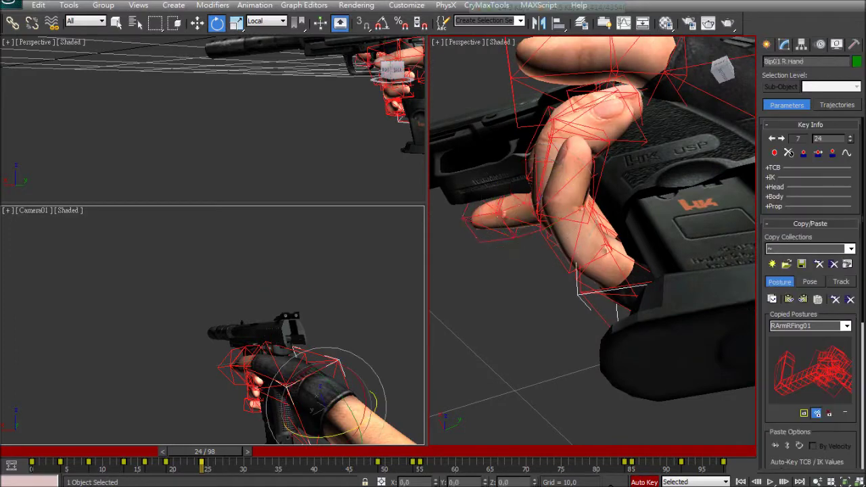
double_click(607, 250)
left_click_drag(642, 291, 668, 284)
mouse_move(636, 270)
middle_mouse_down("alt")
mouse_move(601, 236)
mouse_move(649, 264)
middle_mouse_up("alt")
double_click(556, 210)
left_click_drag(565, 216, 581, 211)
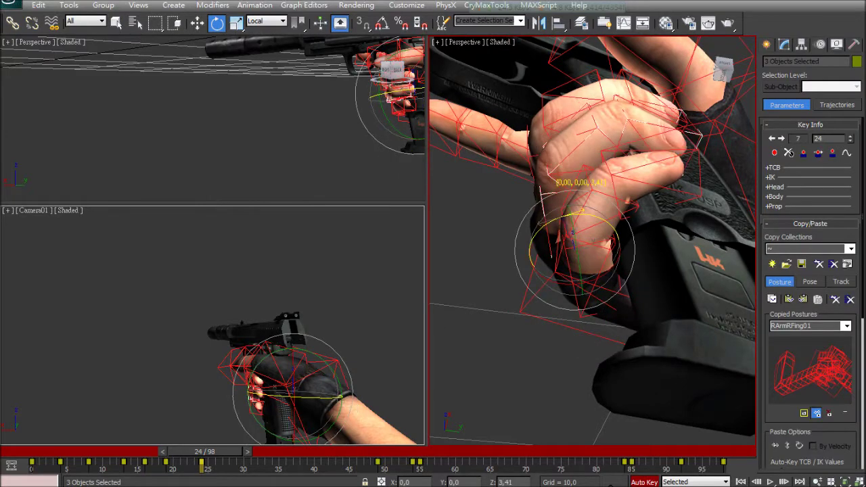
Copy the right hand's first key to frame 28 and go to that frame
middle_click_drag(611, 244, 645, 236, "alt")
left_click(635, 62)
middle_click_drag(636, 75, 648, 241)
middle_click_drag(634, 283, 649, 288, "alt")
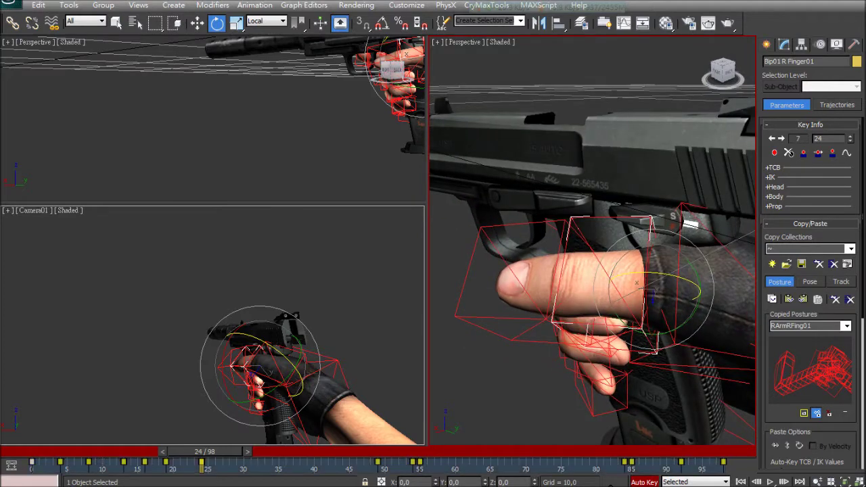
left_click_drag(205, 451, 251, 451)
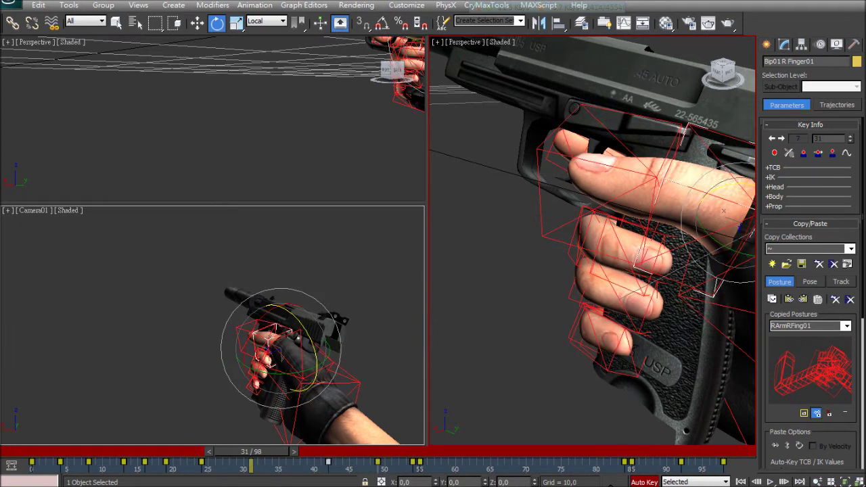
left_click_drag(222, 464, 231, 451)
middle_click_drag(649, 271, 673, 254, "alt")
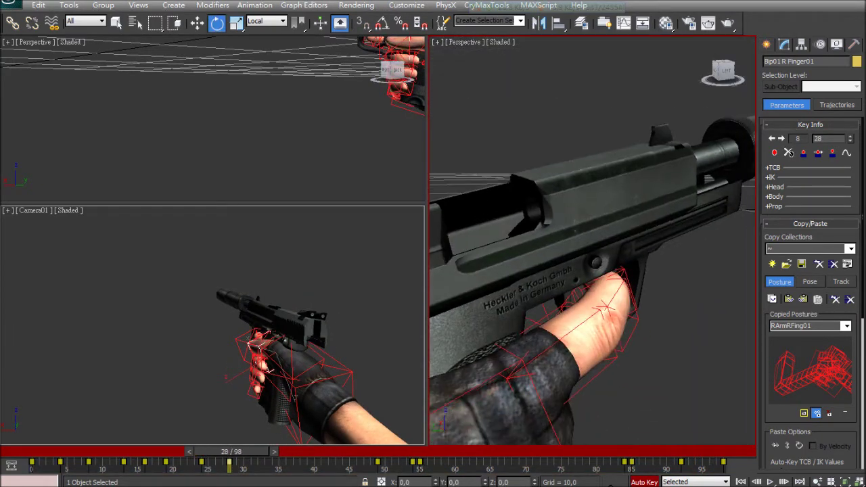
At frame 28, rotate the outer bones of the right index finger beside the trigger guard
double_click(541, 358)
key("Page_Down")
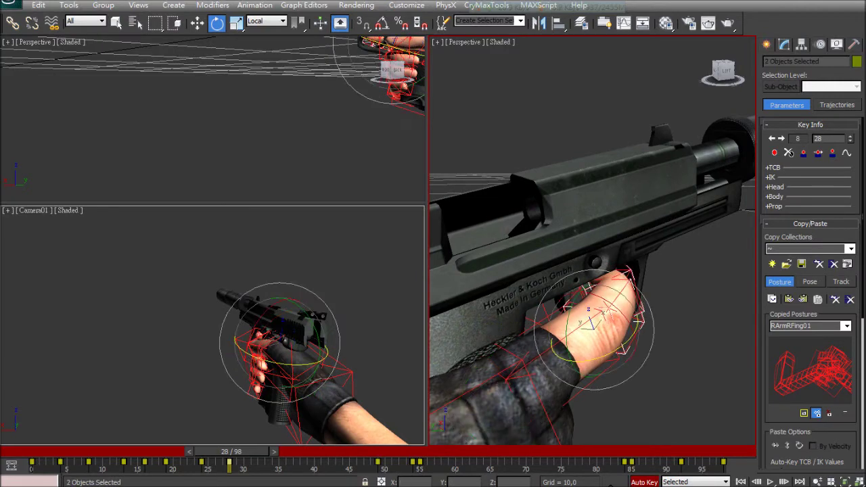
left_click_drag(642, 318, 654, 332)
mouse_move(654, 331)
middle_mouse_down("alt")
mouse_move(646, 372)
mouse_move(676, 325)
mouse_move(710, 304)
mouse_move(676, 338)
mouse_move(650, 284)
mouse_move(659, 277)
mouse_move(670, 304)
mouse_move(676, 271)
mouse_move(629, 298)
mouse_move(636, 230)
mouse_move(643, 247)
middle_mouse_up("alt")
scroll(592, 240, "down", 3)
scroll(639, 199, "up", 6)
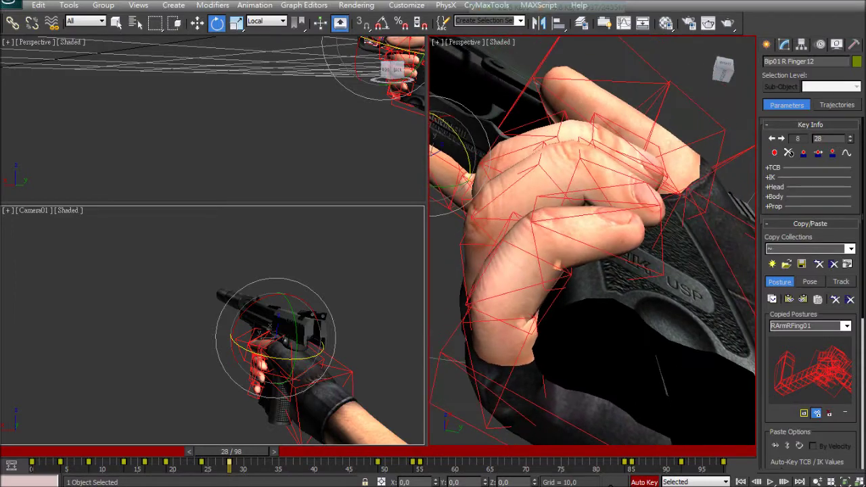
At frame 28, rotate the right ring finger's bones toward the grip and check the fingers from below
left_click(509, 213)
left_click_drag(488, 191, 475, 217)
left_click(608, 196)
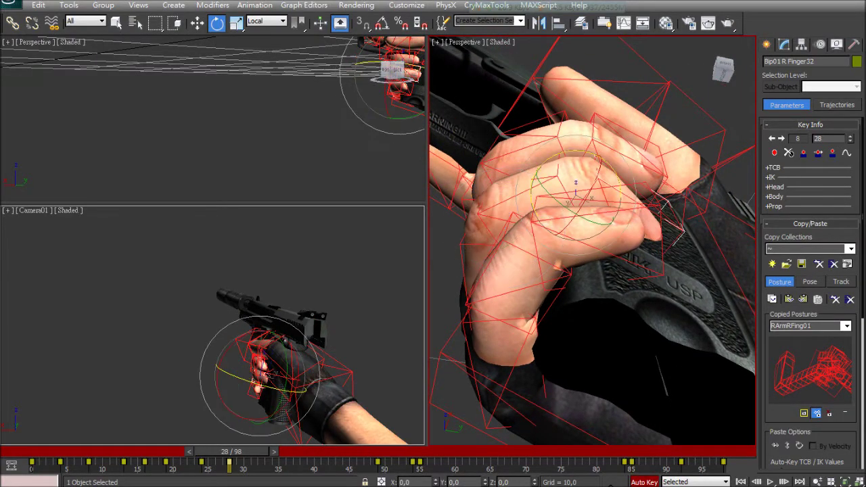
mouse_move(643, 230)
middle_mouse_down("alt")
mouse_move(636, 308)
mouse_move(646, 217)
middle_mouse_up("alt")
middle_click_drag(626, 249, 633, 251, "alt")
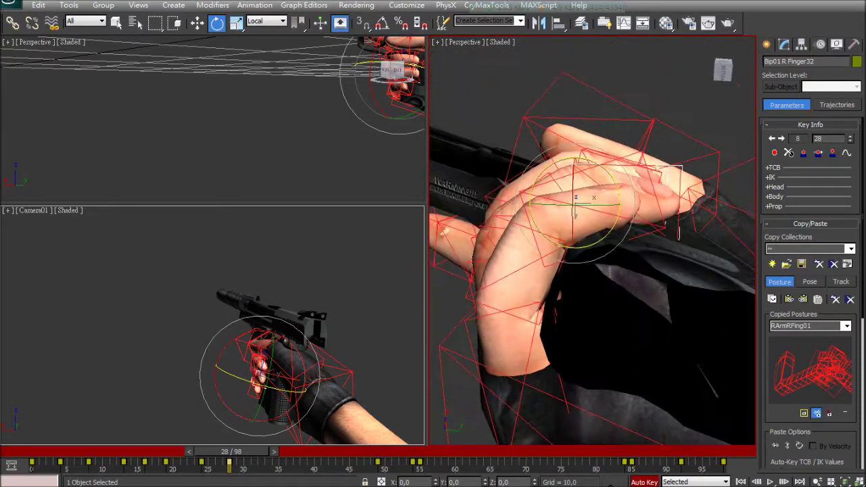
middle_click_drag(632, 250, 622, 314, "alt")
middle_click_drag(590, 194, 534, 315)
middle_click_drag(660, 256, 666, 294, "alt")
At frame 28, select the right thumb and rotate it at its base
double_click(666, 270)
scroll(666, 271, "down", 5)
scroll(667, 311, "up", 5)
scroll(591, 241, "down", 5)
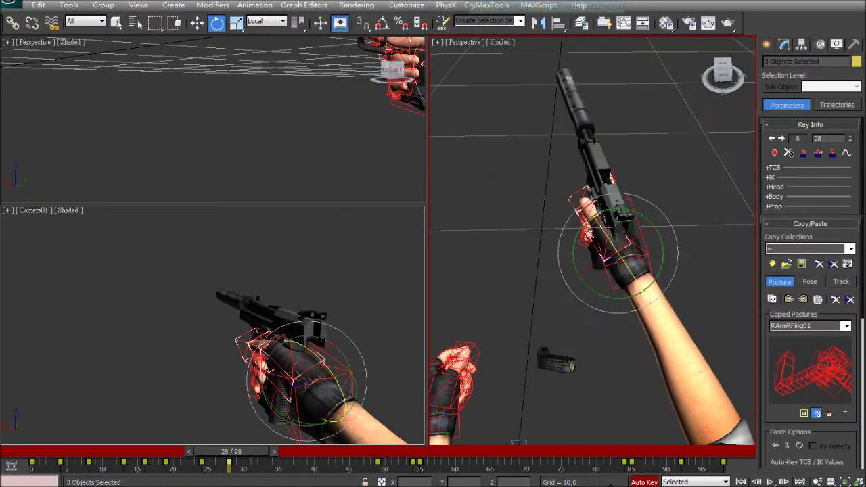
left_click(602, 234)
left_click_drag(574, 272, 577, 262)
middle_click_drag(576, 261, 669, 203, "alt")
Refine the right thumb's base bone at frame 28, including a turn of about -4.4 degrees on its local X axis
double_click(583, 226)
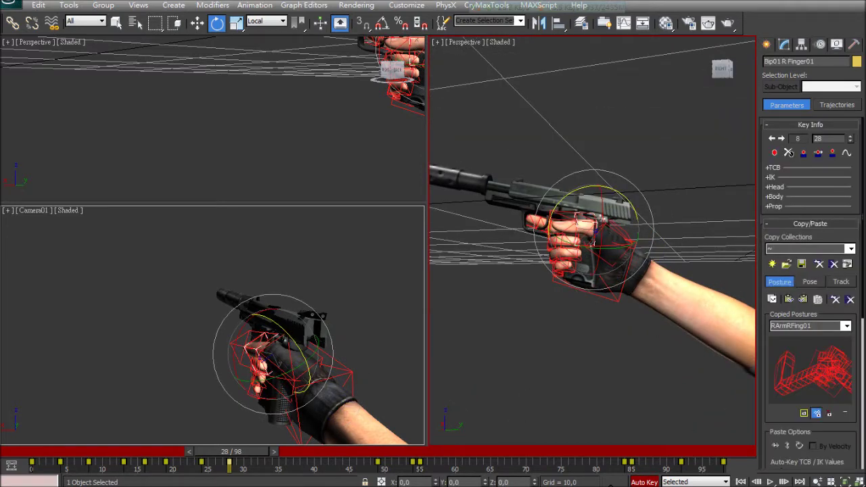
left_click(612, 257)
left_click_drag(642, 212, 649, 217)
middle_click_drag(646, 220, 598, 253, "alt")
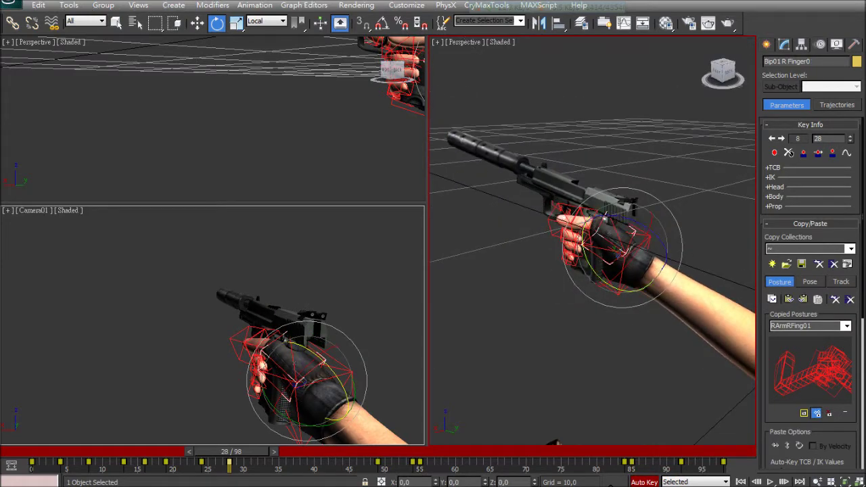
left_click_drag(586, 228, 590, 218)
left_click_drag(627, 271, 619, 277)
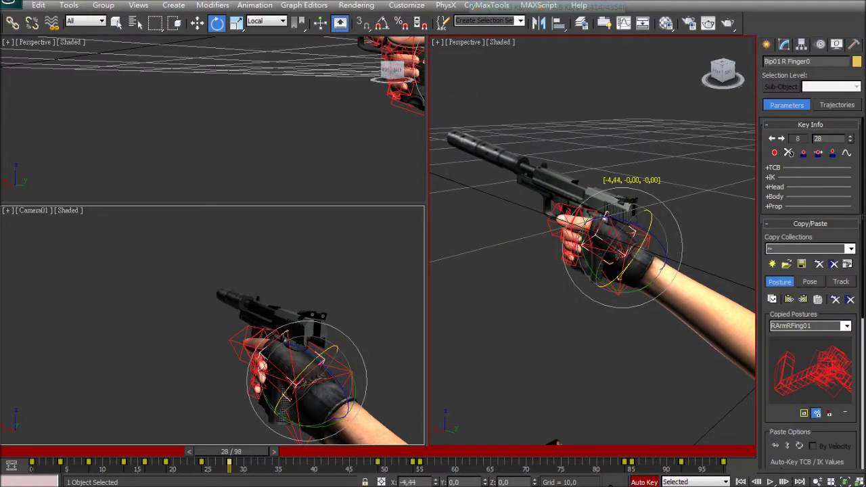
middle_click_drag(620, 277, 596, 277, "alt")
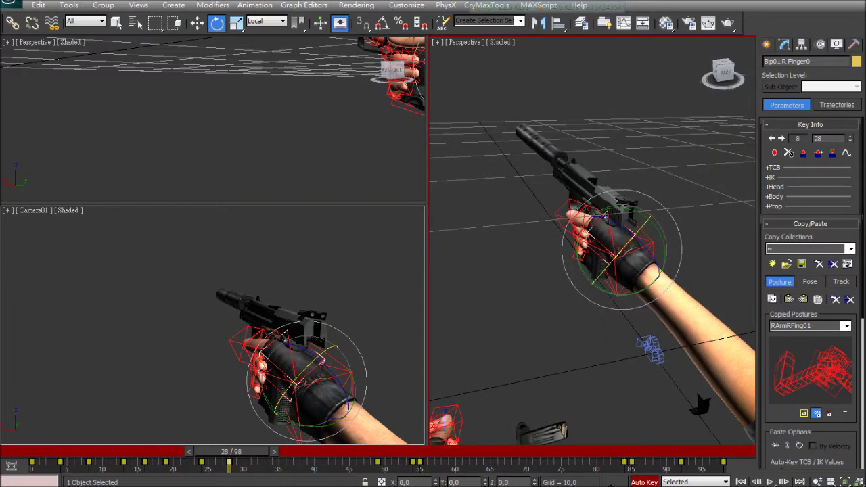
Play the motion after frame 28, select the right hand and examine its pose around frame 35
left_click(345, 357)
key("slash")
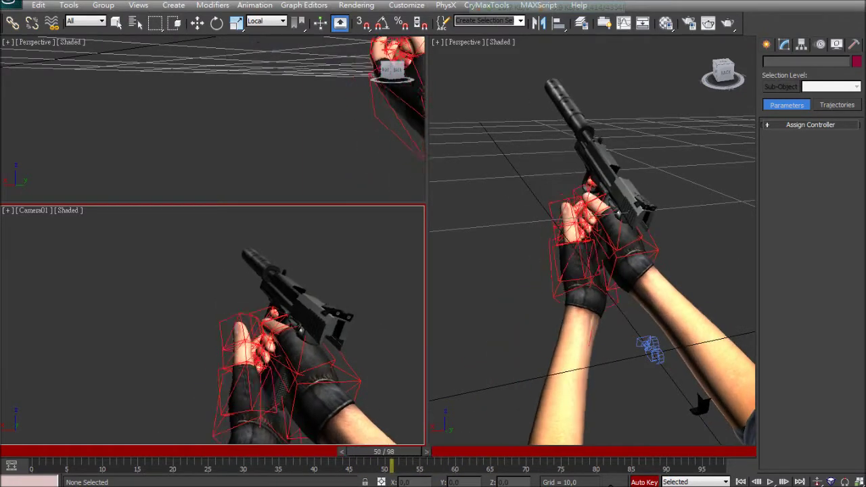
left_click(637, 267)
left_click_drag(410, 452, 271, 451)
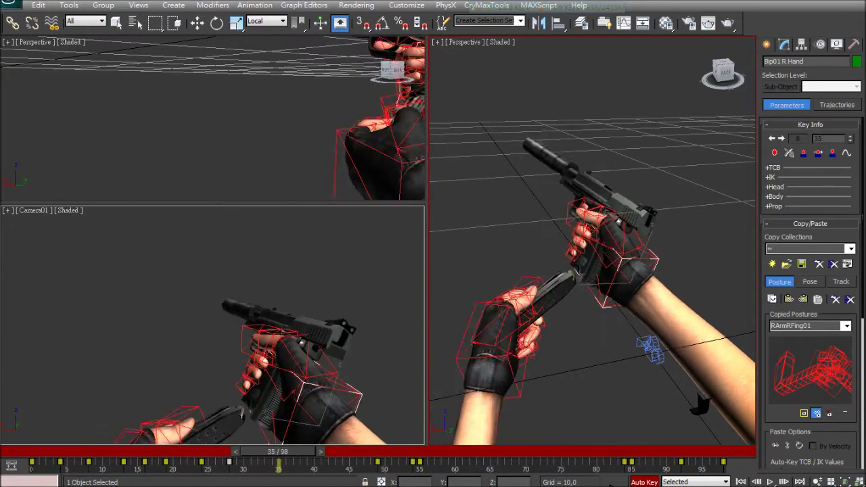
At frame 49, straighten the right index finger along the pistol by rotating its base, middle and tip bones
left_click_drag(397, 451, 377, 451)
middle_click_drag(638, 305, 541, 284, "alt")
middle_click_drag(592, 270, 534, 298, "alt")
scroll(592, 240, "up", 5)
scroll(591, 241, "down", 5)
middle_click_drag(592, 244, 592, 264, "alt")
double_click(582, 254)
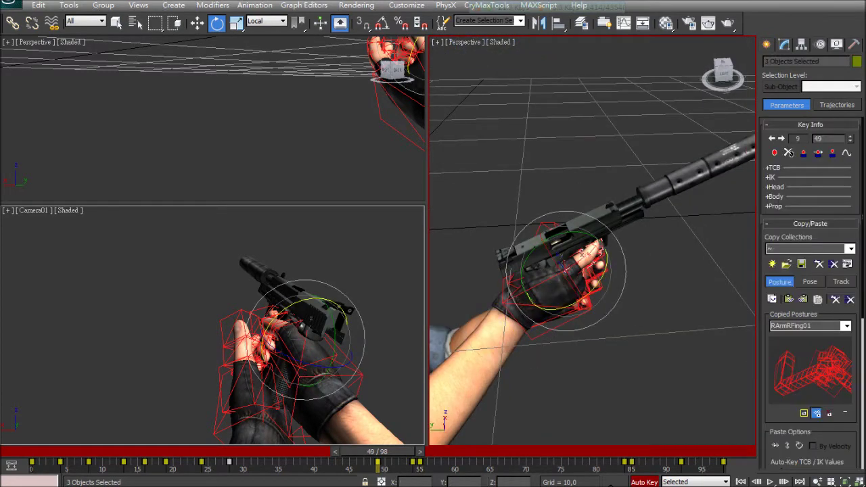
key("Page_Down")
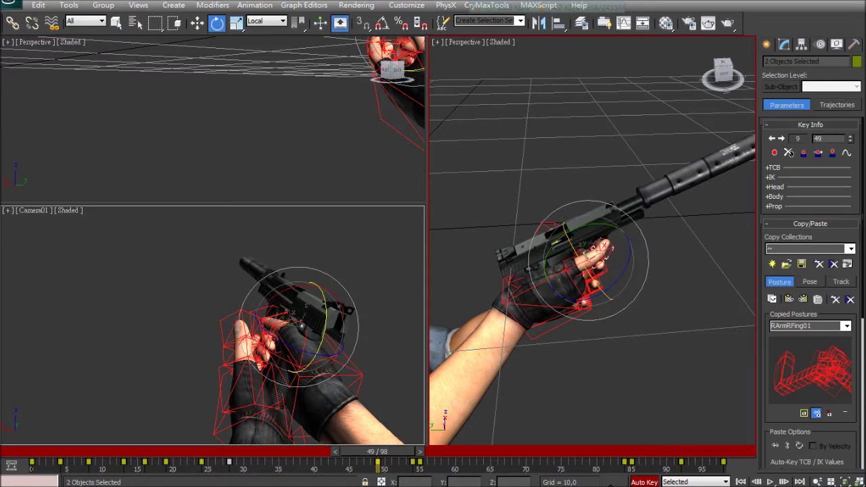
key("Page_Down")
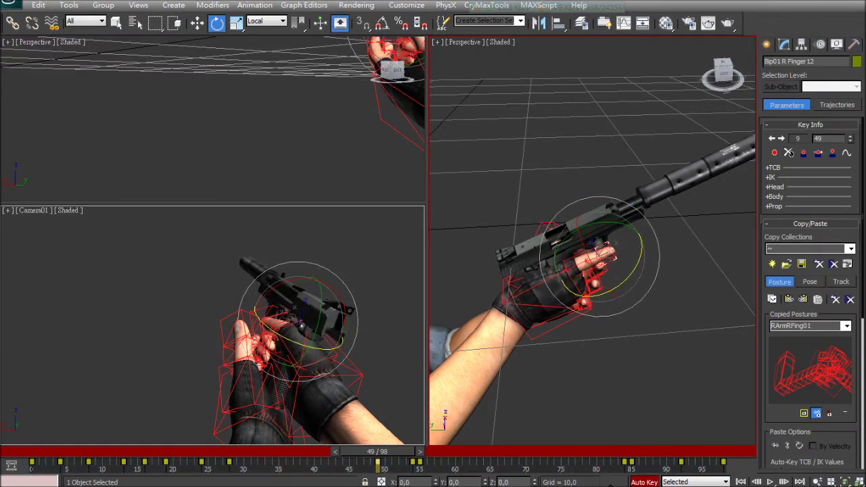
Examine the index finger's motion through frame 60 and step back to frame 54
key("slash")
key("period")
key("period")
key("period")
key("period")
key("period")
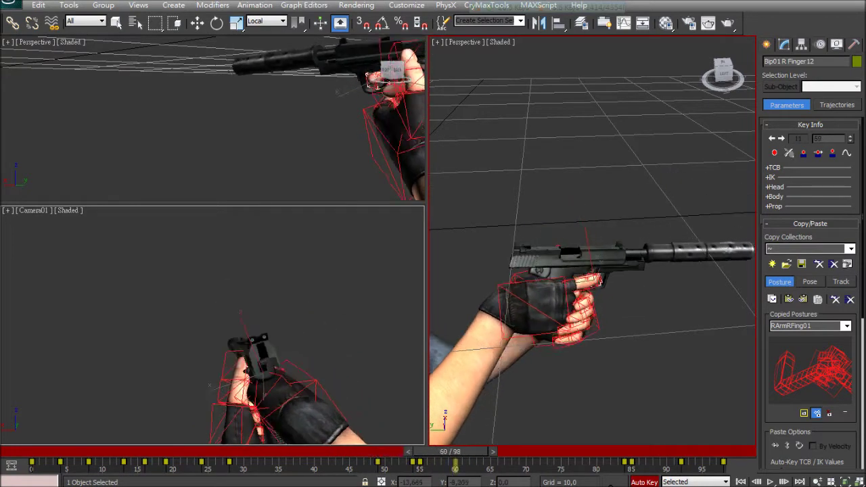
key("comma")
key("comma")
key("comma")
key("comma")
key("comma")
key("comma")
key("comma")
key("comma")
At frame 54, straighten the right index finger by rotating its base, middle and tip bones away from the trigger
key("e")
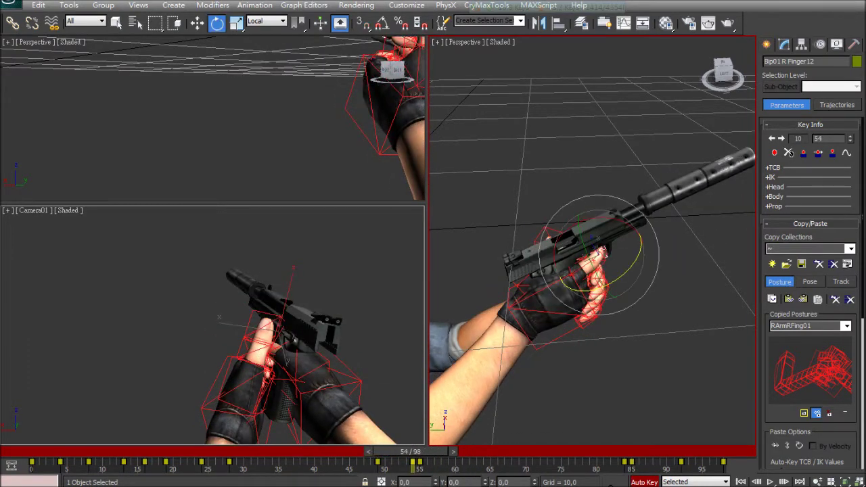
middle_click_drag(605, 257, 593, 270, "alt")
double_click(587, 262)
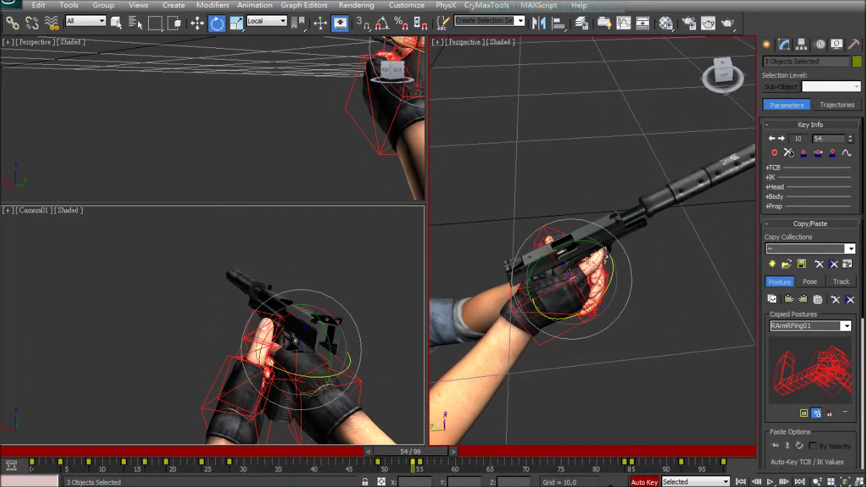
double_click(595, 257)
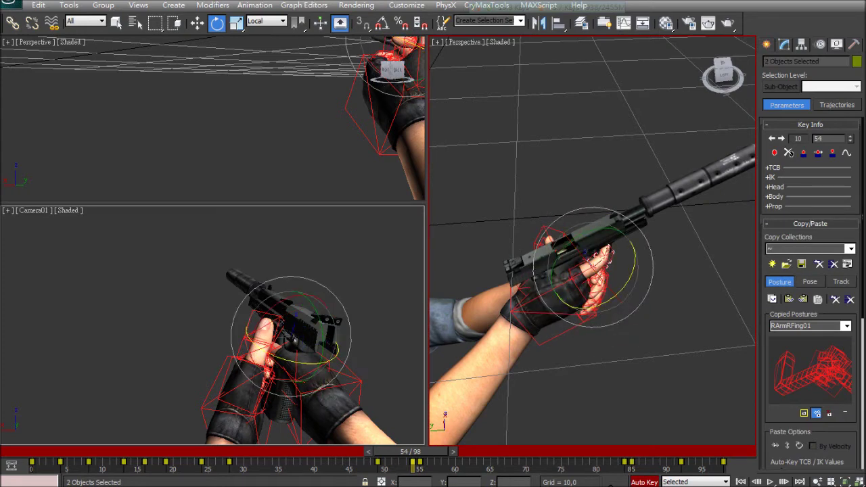
key("Page_Down")
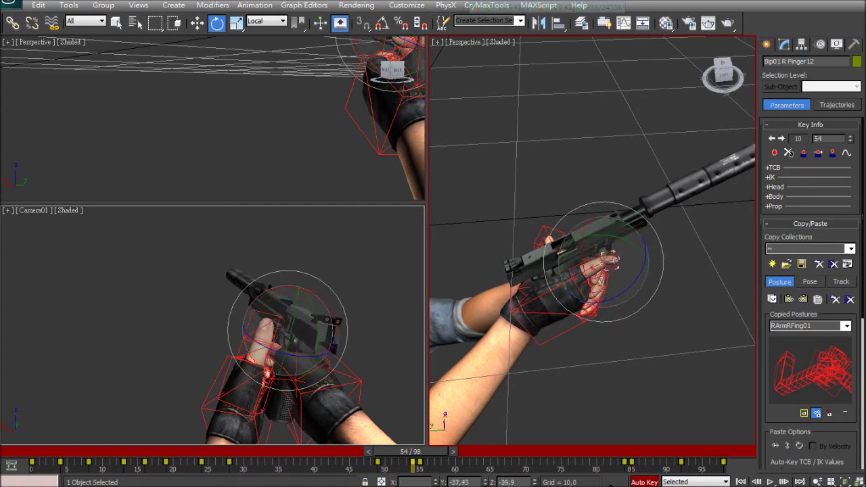
mouse_move(596, 247)
left_mouse_down()
mouse_move(598, 263)
mouse_move(589, 265)
left_mouse_up()
key("Page_Up")
key("Page_Up")
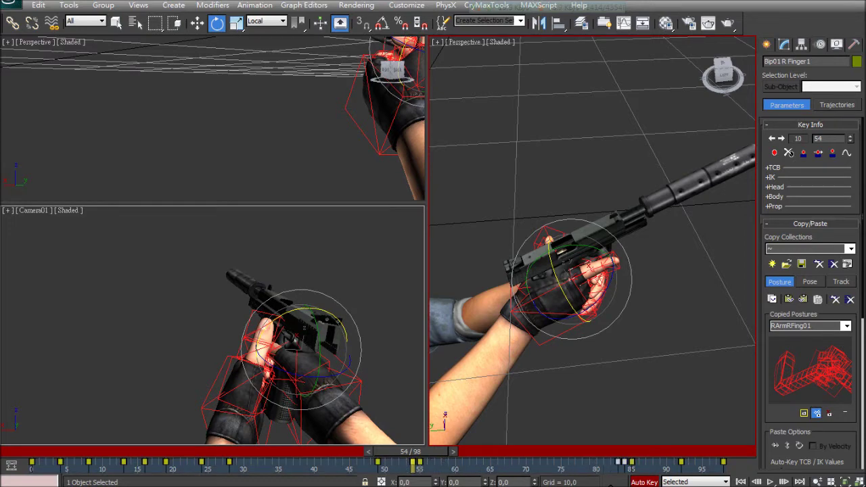
Play the motion, examine both hands around frame 67, select the left hand and review the playback again
key("/")
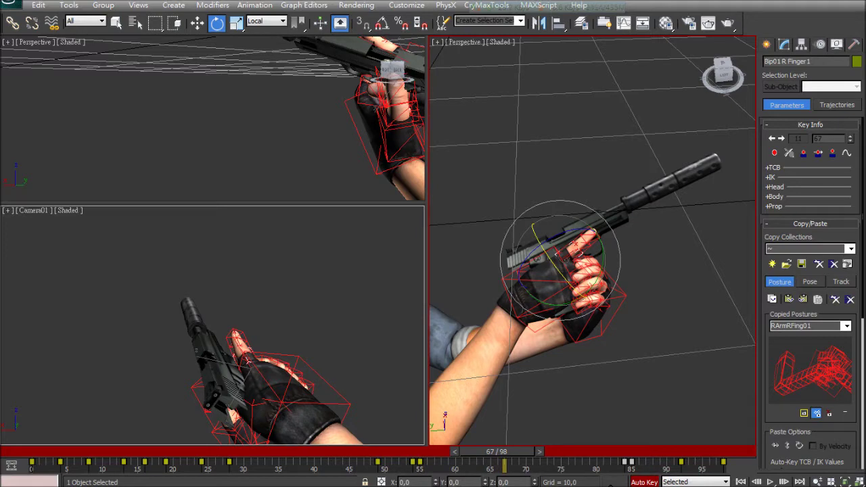
scroll(578, 254, "up", 4)
scroll(578, 254, "down", 4)
middle_click_drag(578, 254, 582, 220, "alt")
left_click(577, 306)
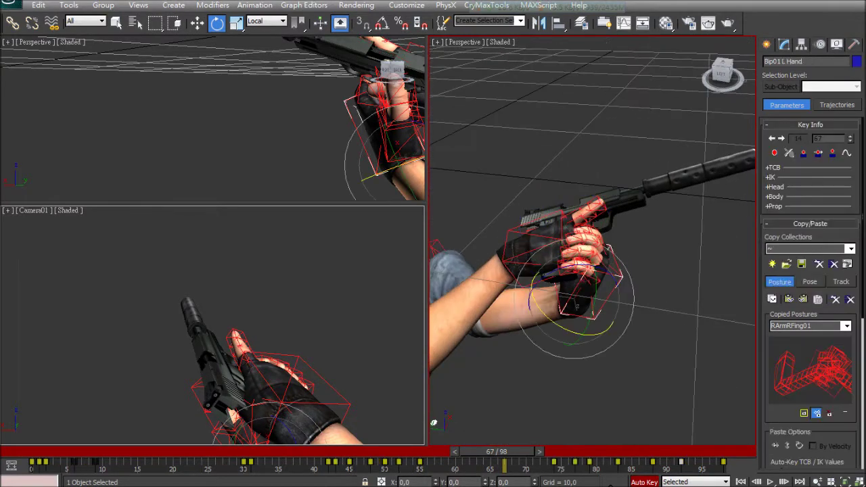
key("/")
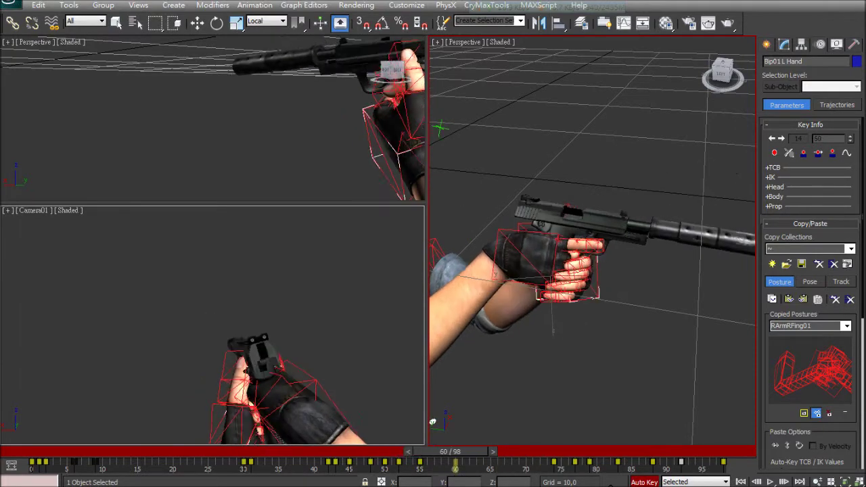
Play the pistol motion repeatedly and examine the left hand between frames 56 and 66 from the side and from below
key("slash")
key("e")
key("slash")
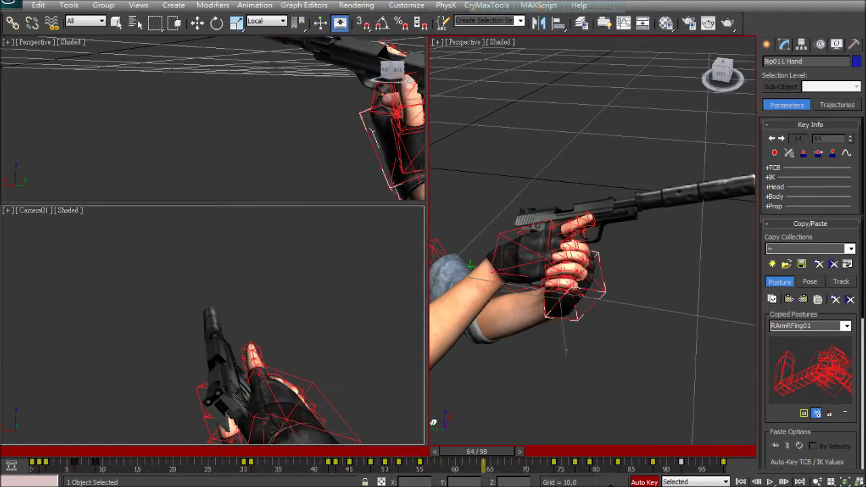
key("slash")
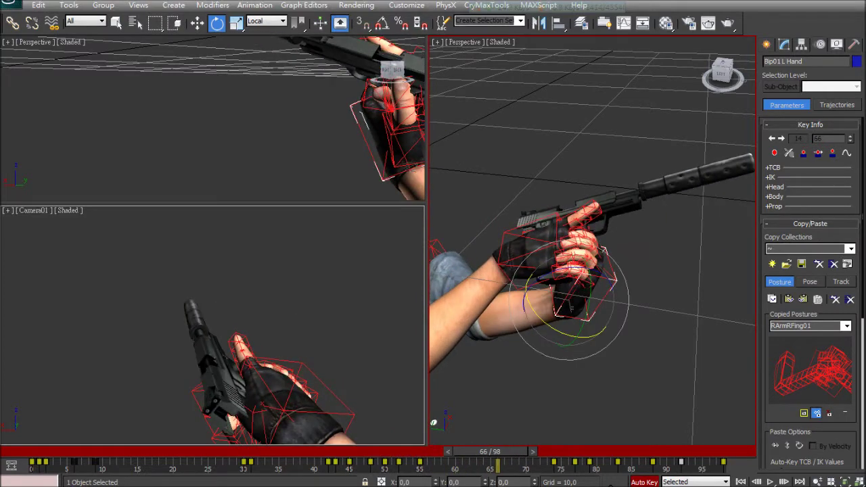
key("slash")
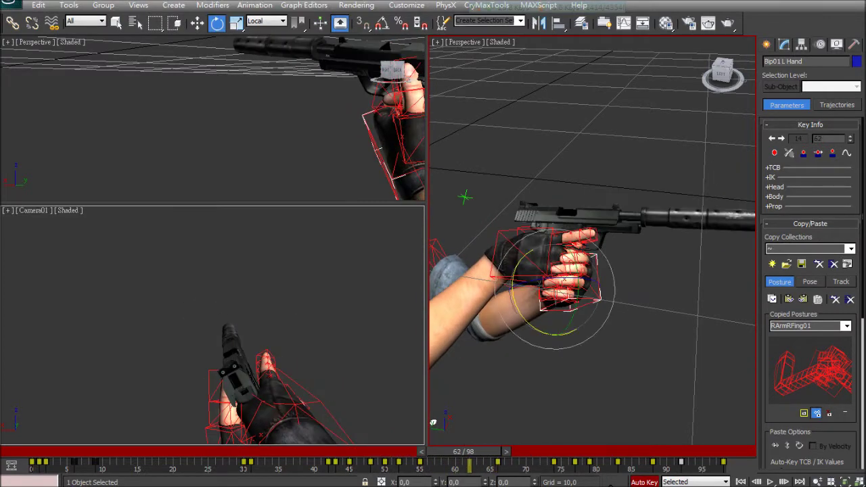
middle_click_drag(432, 423, 448, 361, "alt")
key("slash")
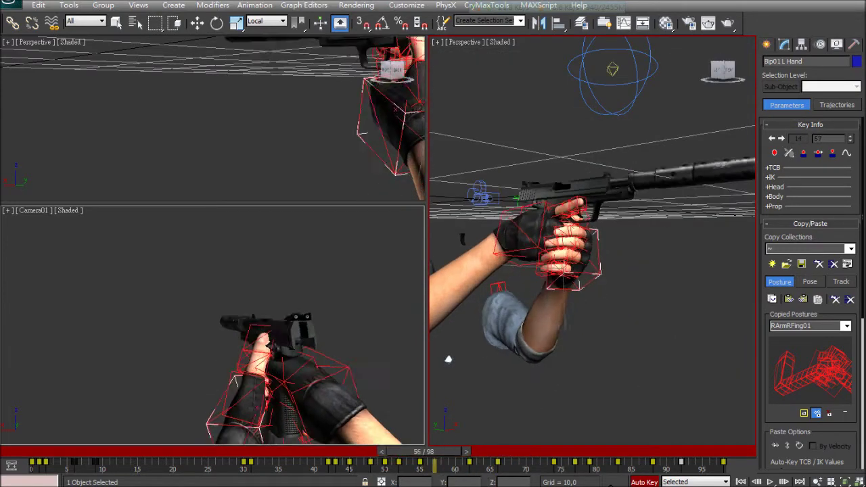
key("slash")
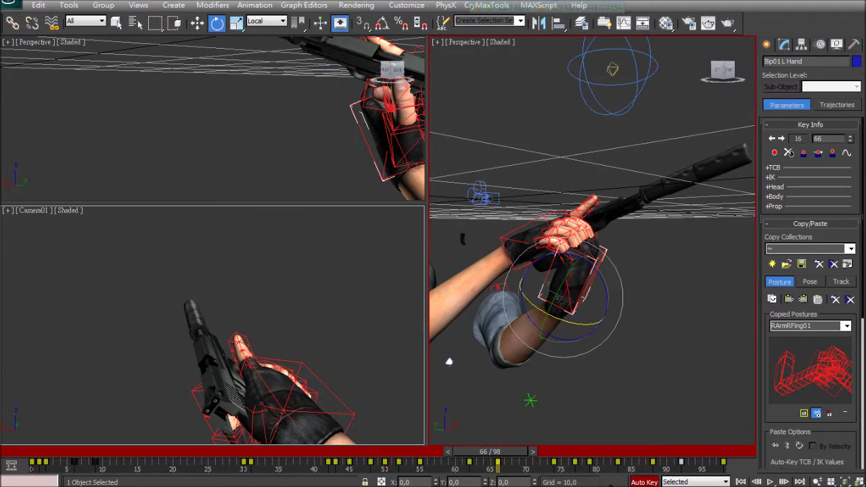
Rework the left hand's timing by deleting an old key and keying the hand at frames 64, 68 and 71
key("Delete")
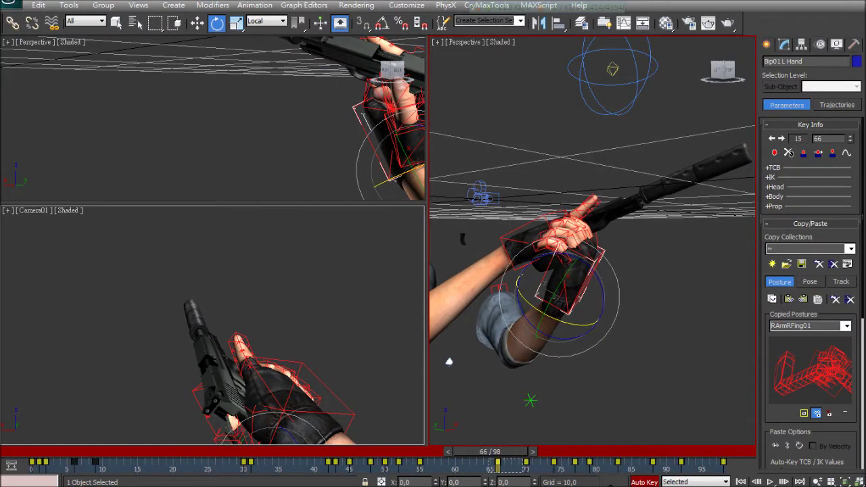
key("comma")
key("comma")
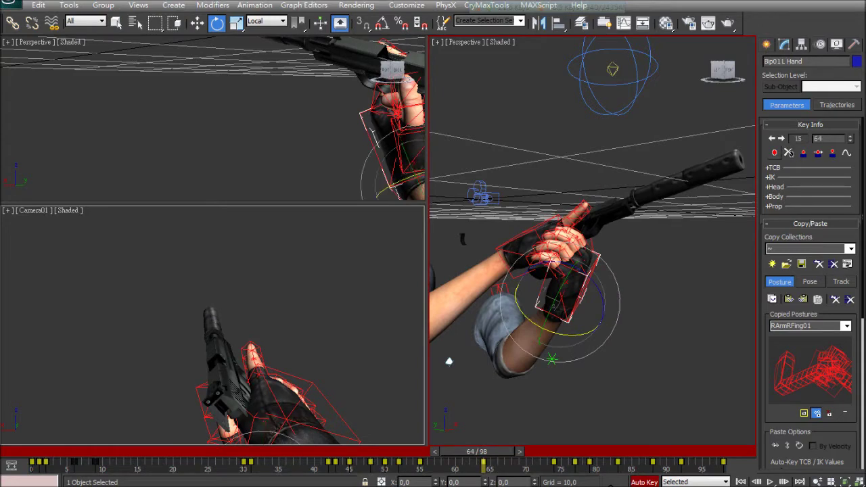
key("period")
key("period")
key("period")
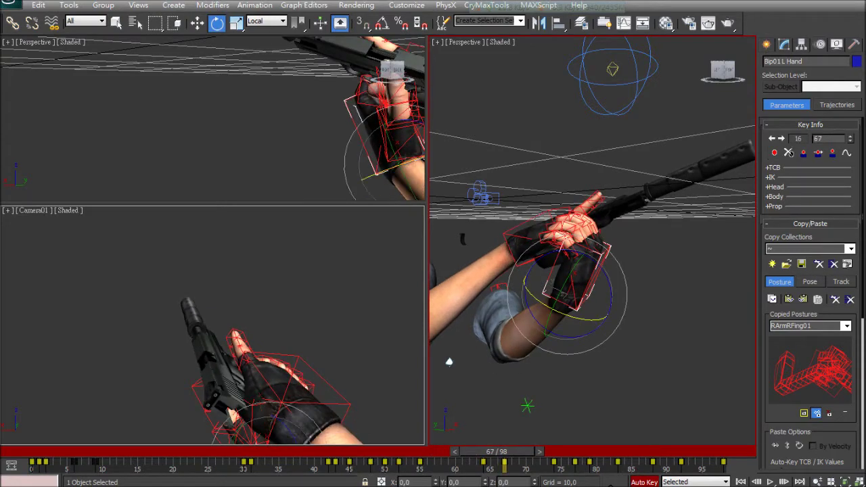
key("period")
key("period")
key("period")
key("period")
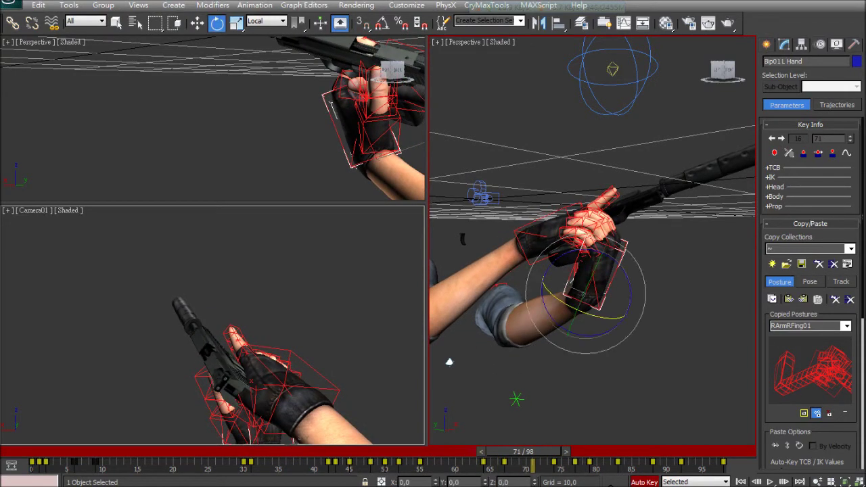
left_click(789, 153)
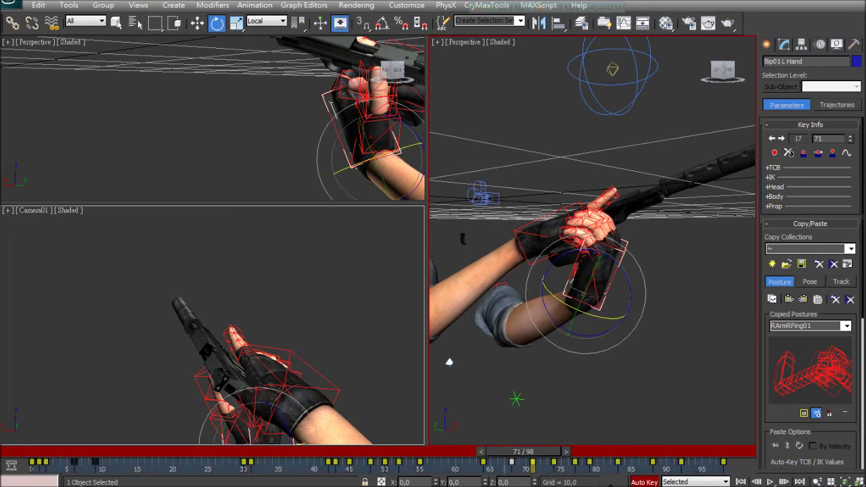
At frame 68, open the left hand's curled little, ring and middle fingers by rotating their bones outward
key("comma")
key("comma")
key("comma")
scroll(590, 253, "up", 5)
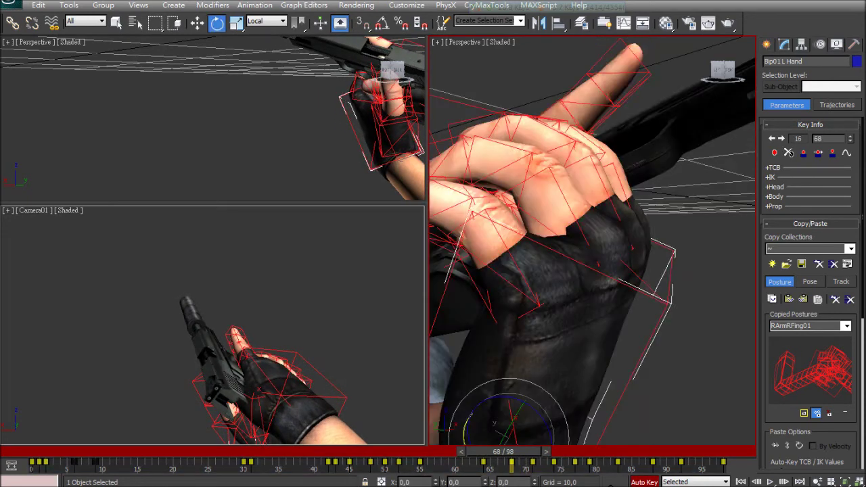
double_click(518, 291)
left_click_drag(545, 268, 590, 287)
double_click(567, 238)
left_click_drag(596, 232, 654, 268)
left_click(633, 248)
middle_click_drag(633, 252, 612, 223, "alt")
double_click(556, 277)
left_click_drag(556, 274, 584, 290)
Refine the base rotation of the left ring, middle and little fingers at frame 68 so they fan out
left_click(562, 291)
middle_click_drag(561, 291, 474, 304, "alt")
left_click_drag(515, 301, 510, 319)
left_click(609, 278)
left_click_drag(583, 271, 581, 299)
left_click(680, 271)
left_click_drag(681, 273, 683, 260)
left_click(545, 328)
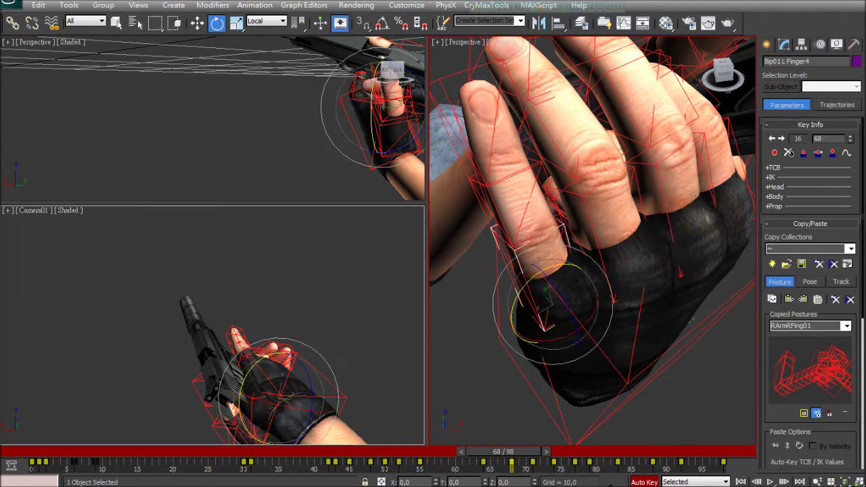
left_click_drag(516, 302, 513, 316)
middle_click_drag(521, 304, 575, 302, "alt")
Adjust the outer bones of the left fingers at frame 68 and rotate the whole middle finger slightly
double_click(584, 153)
mouse_move(594, 134)
left_mouse_down()
mouse_move(607, 143)
mouse_move(599, 137)
left_mouse_up()
double_click(531, 206)
left_click_drag(545, 187, 531, 175)
middle_click_drag(532, 175, 544, 167, "alt")
double_click(627, 141)
left_click_drag(624, 133, 614, 126)
middle_click_drag(614, 126, 636, 196, "alt")
middle_click_drag(448, 349, 458, 224, "alt")
double_click(646, 404)
middle_click_drag(646, 405, 609, 196)
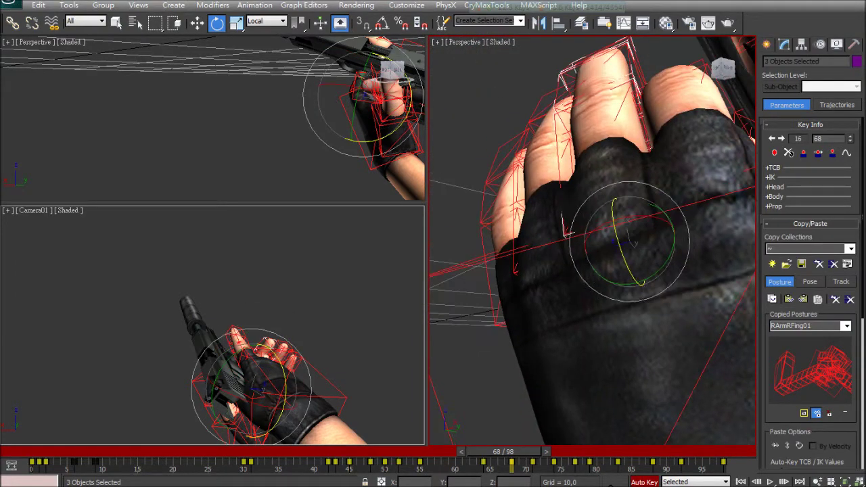
left_click_drag(564, 230, 566, 225)
middle_click_drag(566, 226, 430, 356, "alt")
Step back and forth through the frames around 64 to 68 to examine how the left fingers open
key("comma")
key("comma")
key("comma")
key("period")
key("period")
key("period")
key("period")
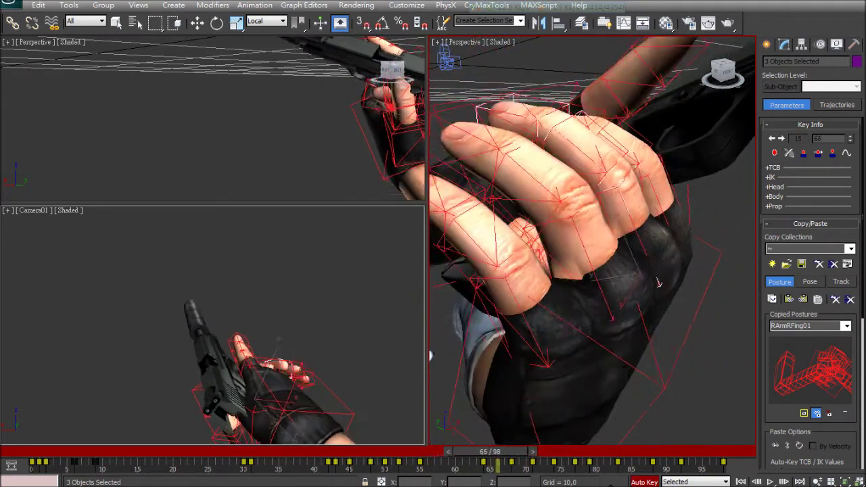
key("comma")
key("comma")
key("comma")
key("comma")
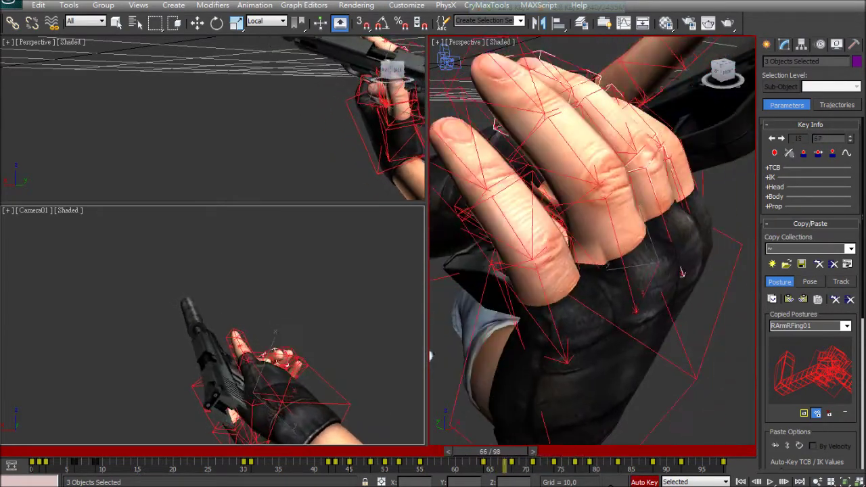
At frame 64, rotate the left index and middle fingers outward as whole chains and select the ring finger
key("comma")
middle_click_drag(430, 354, 330, 380, "alt")
left_click(666, 299)
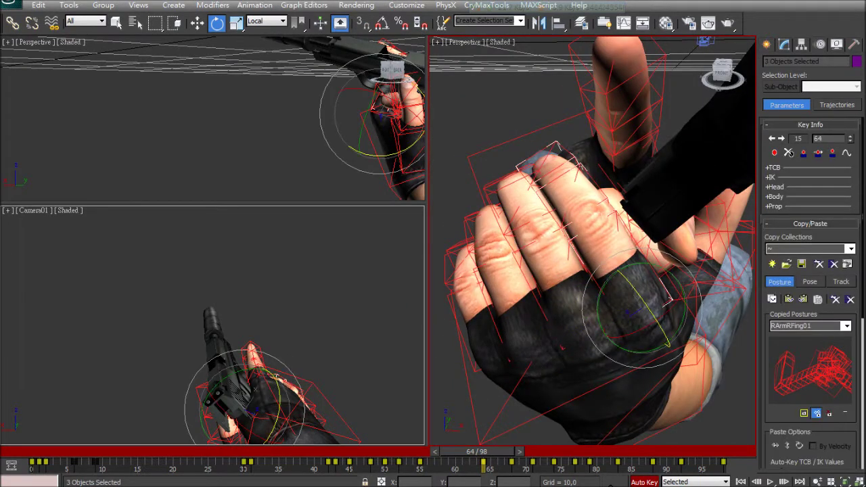
left_click_drag(668, 301, 665, 309)
left_click(560, 348)
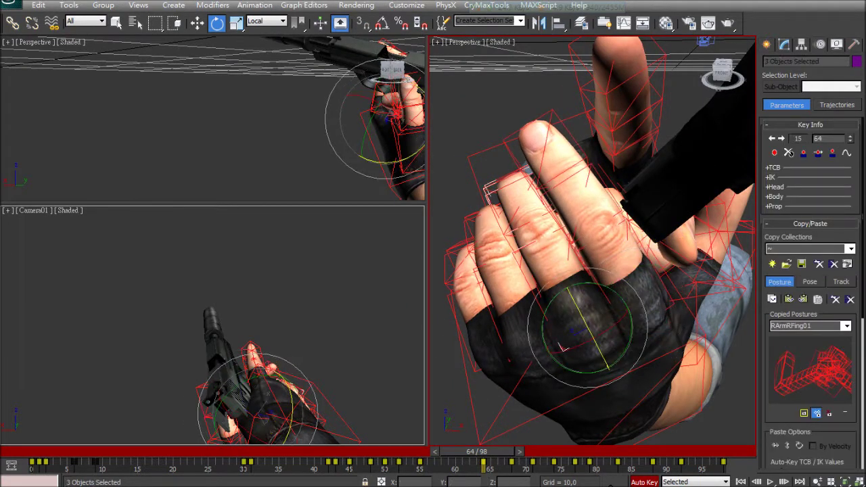
left_click_drag(560, 347, 537, 364)
double_click(514, 348)
At frame 68, rotate the left ring finger's three bones slightly and select the little finger's bones
left_click_drag(477, 451, 517, 451)
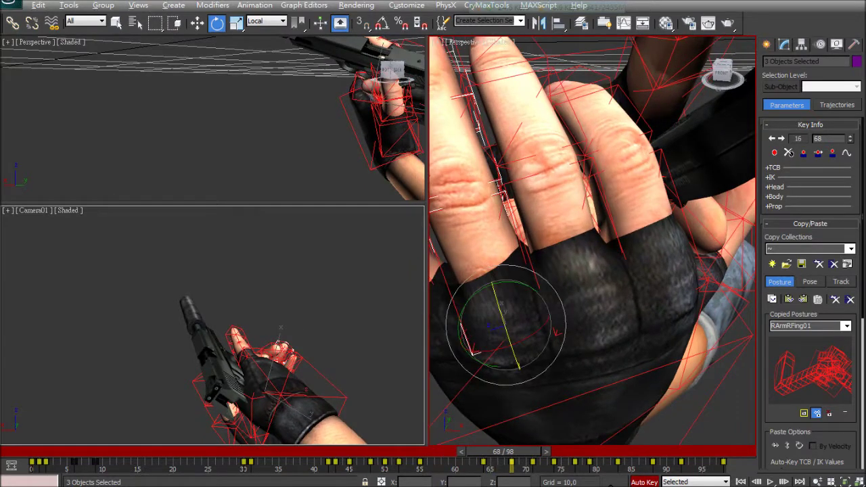
middle_click_drag(609, 338, 633, 320, "alt")
scroll(810, 290, "down", 2)
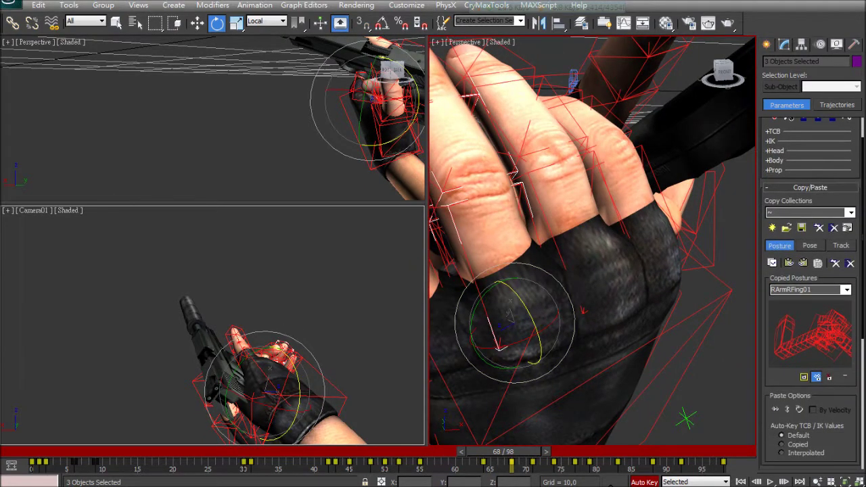
key("z")
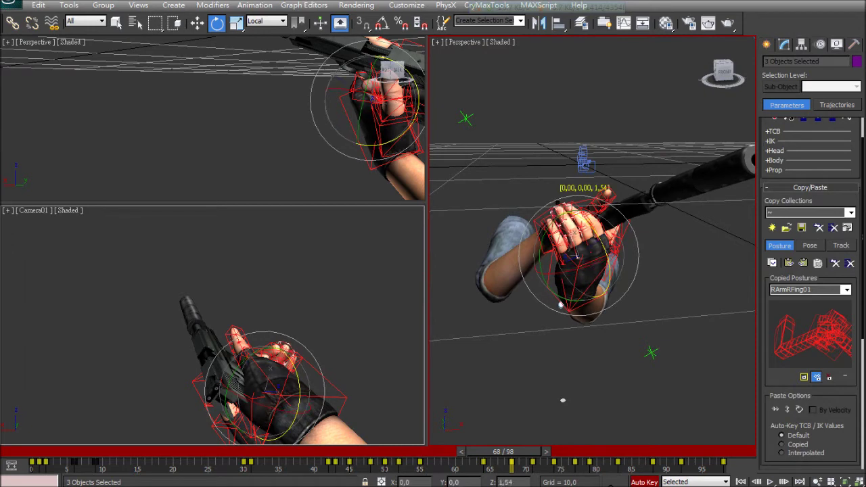
double_click(560, 245)
middle_click_drag(589, 284, 616, 338, "alt")
Examine both hands around frames 69 to 71 from several angles, select the left hand and play the motion
left_click_drag(503, 451, 522, 451)
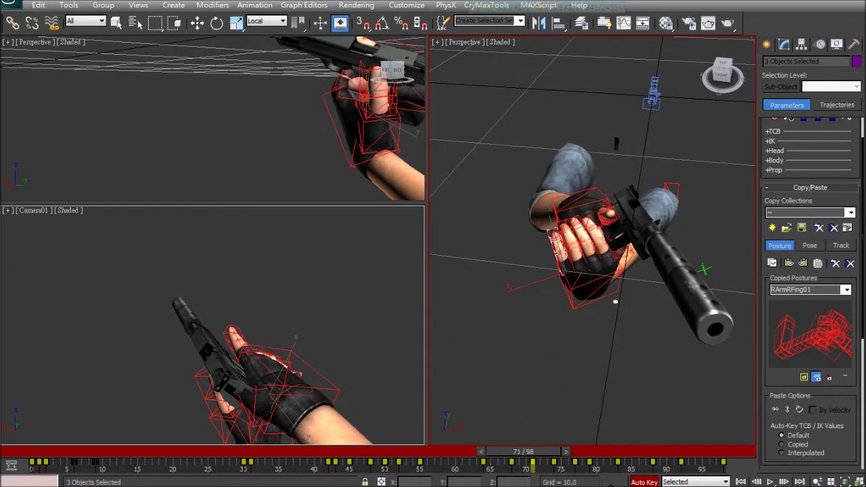
middle_click_drag(615, 302, 676, 250, "alt")
key("ctrl+d")
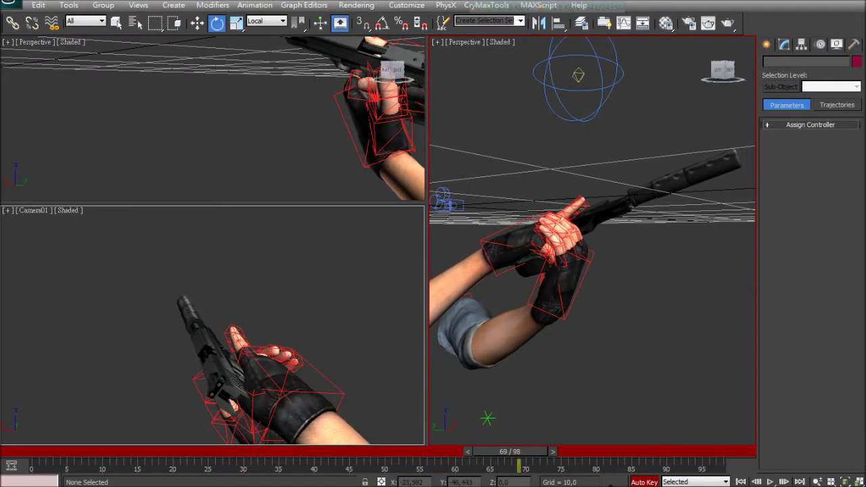
left_click(556, 292)
key("/")
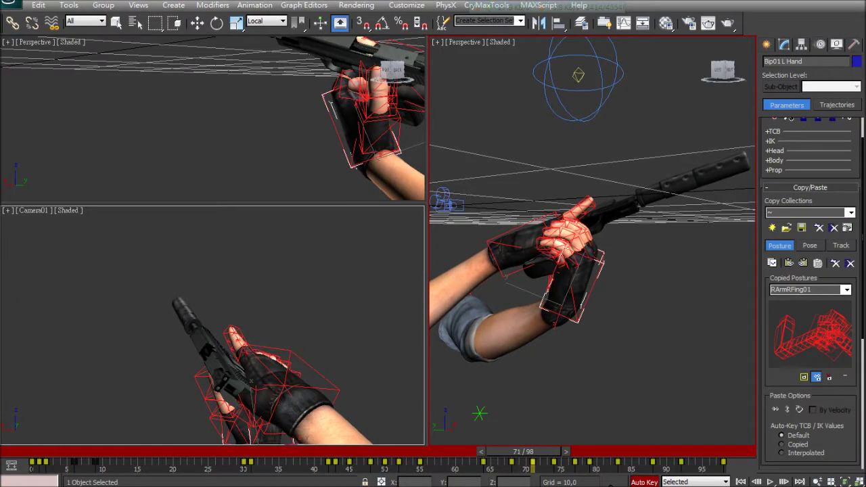
At frame 71, rotate the left little and ring finger chains slightly outward to loosen their curl
scroll(592, 241, "up", 5)
mouse_move(592, 240)
middle_mouse_down("alt")
mouse_move(663, 246)
mouse_move(595, 230)
middle_mouse_up("alt")
middle_click_drag(504, 399, 506, 390, "alt")
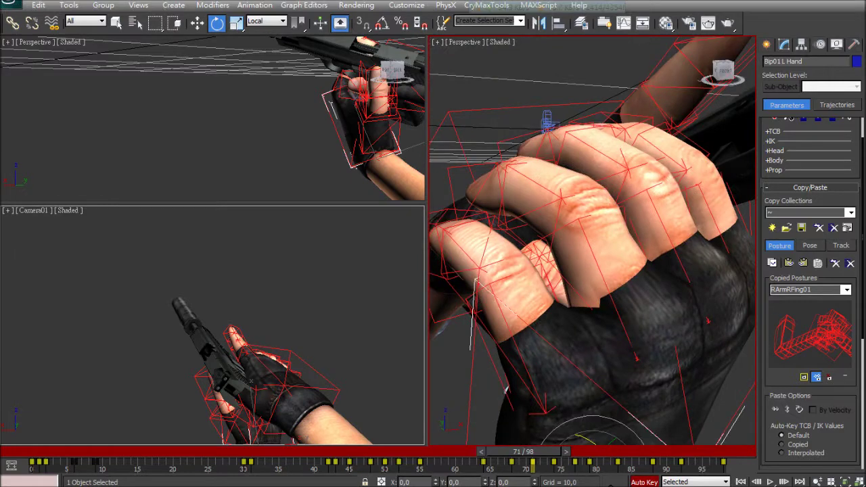
double_click(506, 390)
double_click(506, 390)
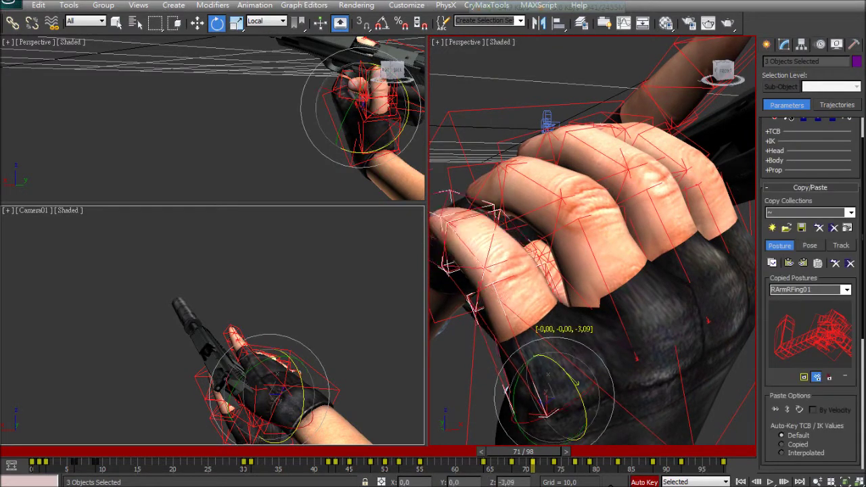
double_click(636, 358)
left_click_drag(634, 309, 640, 311)
key("Page_Down")
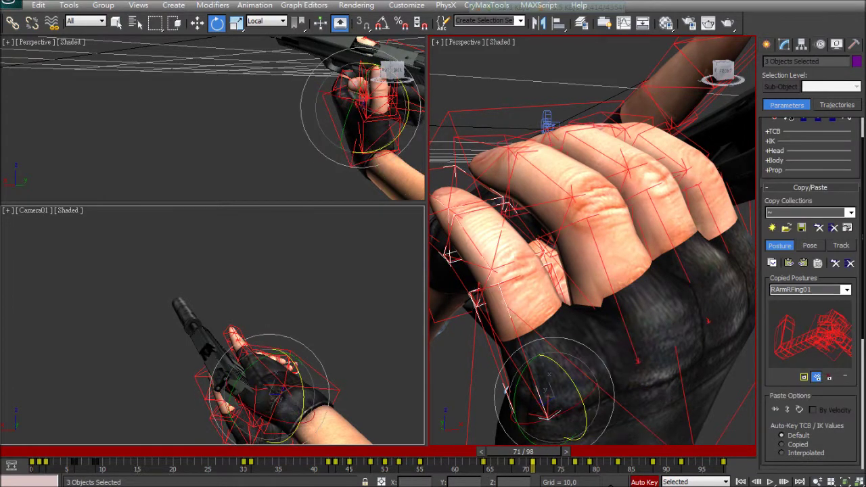
key("ctrl+z")
key("ctrl+z")
Step through the frames around 67 to 71 to examine the left hand's finger motion
key("q")
key("comma")
key("comma")
key("comma")
key("comma")
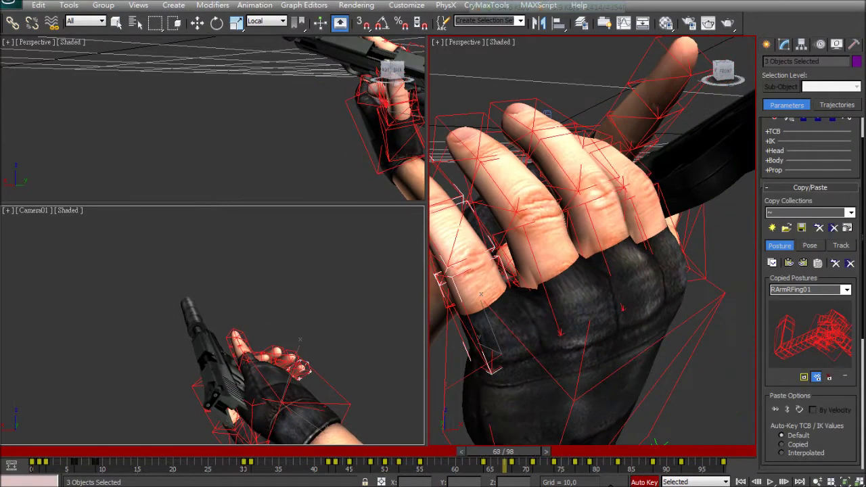
key("period")
key("period")
key("period")
key("period")
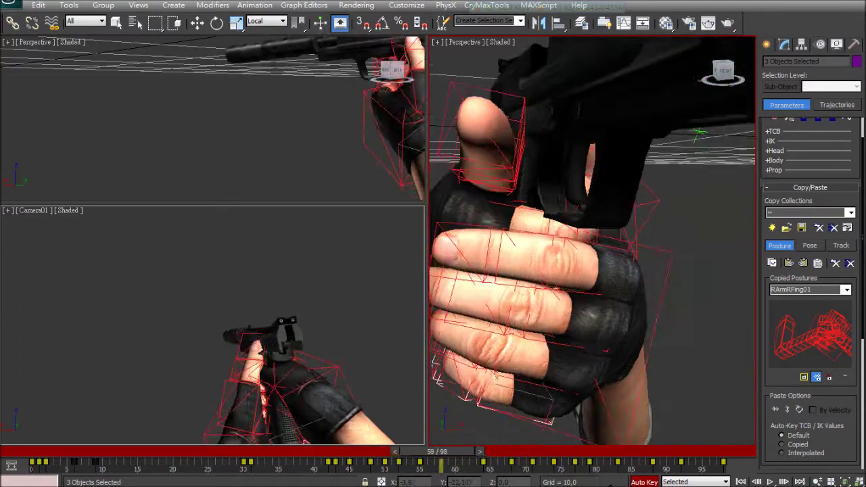
At frame 68, open out the left index finger by rotating its three bones together
key("e")
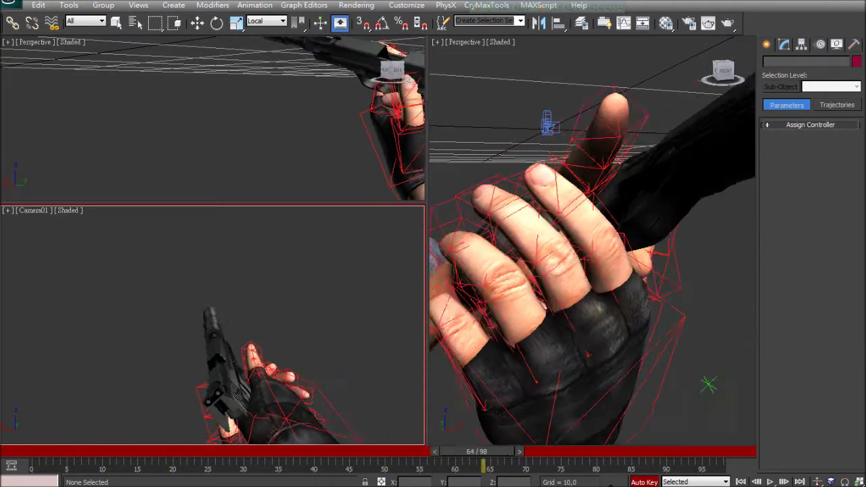
left_click(590, 401)
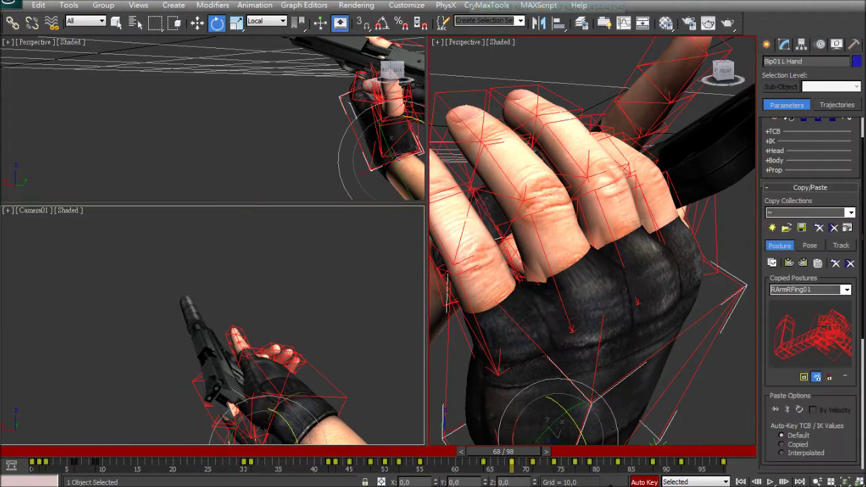
left_click(704, 263)
middle_click_drag(703, 263, 680, 304, "alt")
left_click_drag(669, 277, 685, 291)
middle_click_drag(685, 291, 685, 388, "alt")
Step back and forth through the frames up to 71 to examine how the left index finger opens and closes
key("period")
key("period")
key("period")
key("period")
key("period")
key("period")
key("period")
key("period")
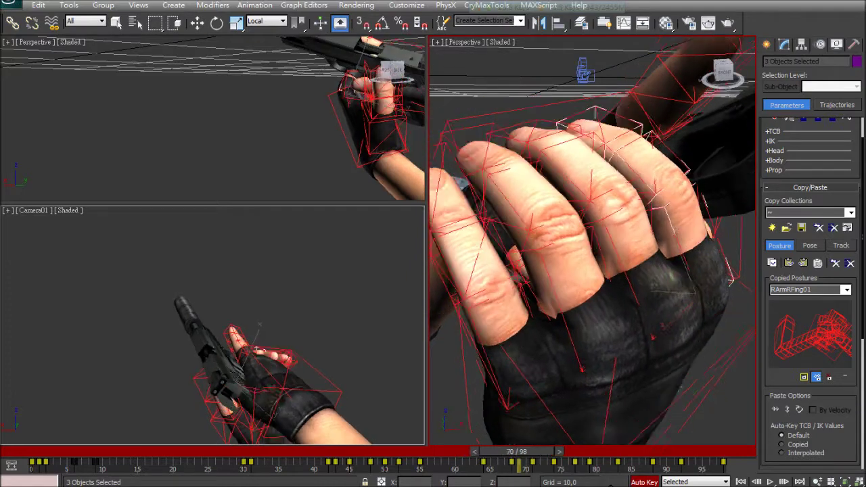
key("comma")
key("comma")
key("comma")
key("comma")
key("comma")
key("comma")
key("comma")
key("comma")
key("comma")
key("period")
key("period")
key("period")
key("period")
key("period")
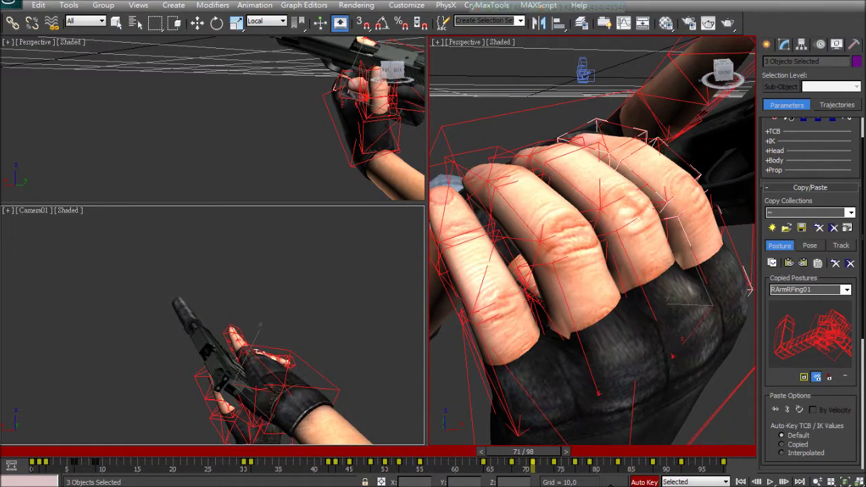
Check the left fingers' transition up to frame 75 and return to frame 71
key("period")
key("period")
key("period")
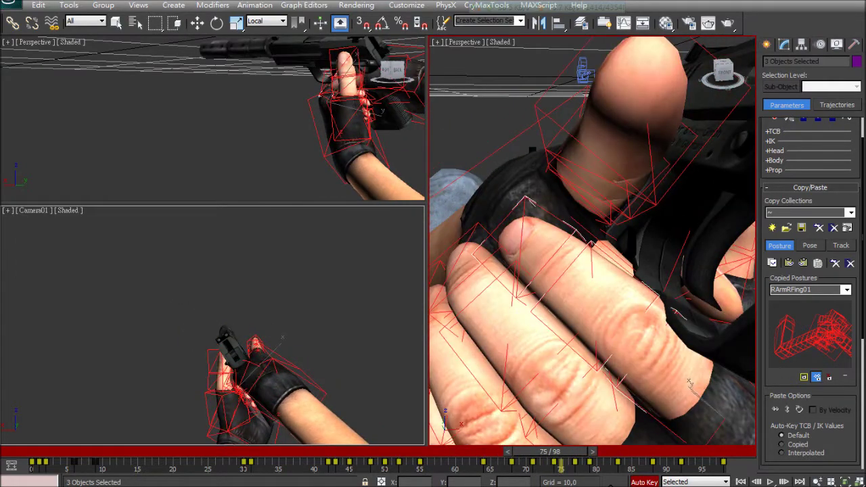
key("comma")
key("comma")
key("comma")
key("comma")
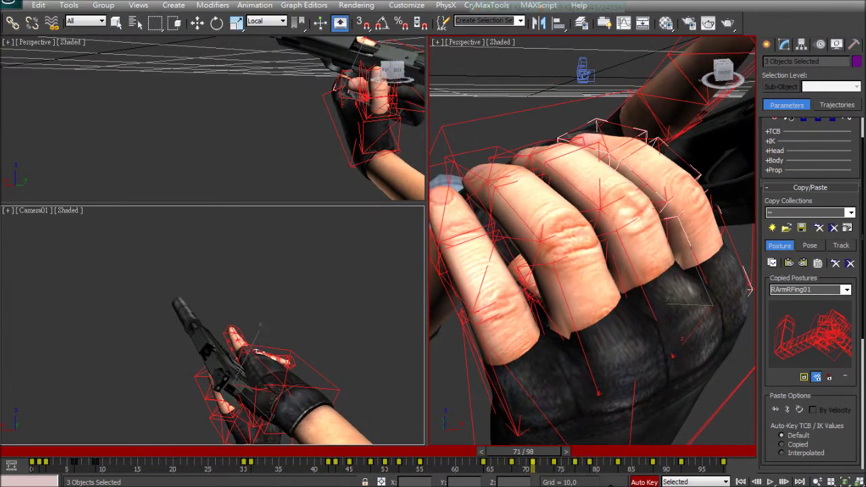
Copy the left index finger's key from frame 71 to frame 67
key("comma")
key("comma")
key("comma")
key("e")
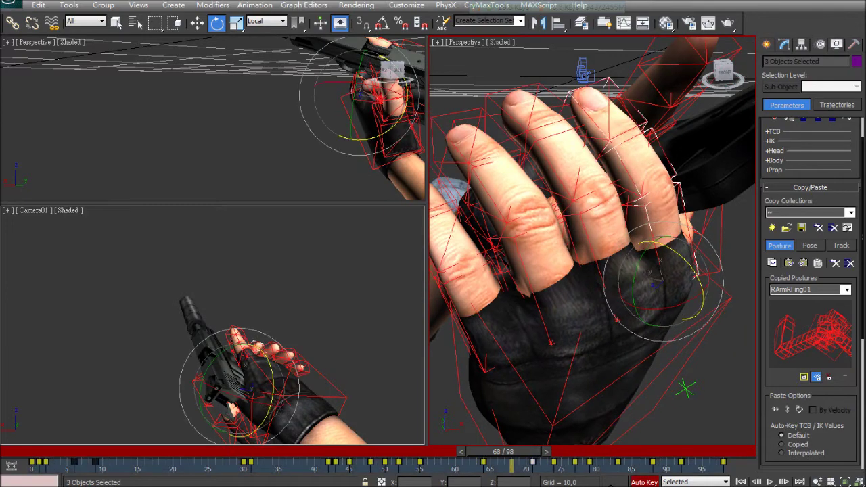
left_click_drag(532, 462, 505, 462, "shift")
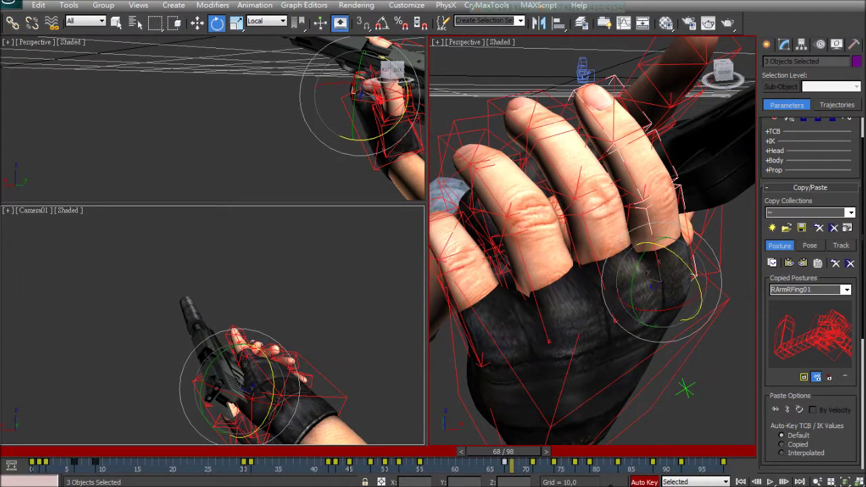
Play and step through frames 62 to 71 from farther away to examine the left hand's opening motion
key("comma")
key("comma")
key("comma")
key("comma")
key("comma")
key("comma")
scroll(592, 240, "down", 6)
middle_click_drag(591, 241, 554, 291, "alt")
middle_click_drag(513, 378, 561, 395, "alt")
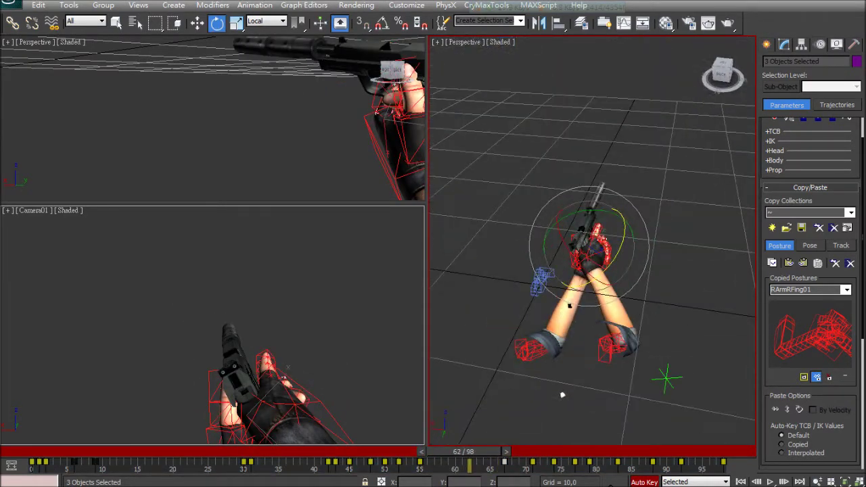
key("slash")
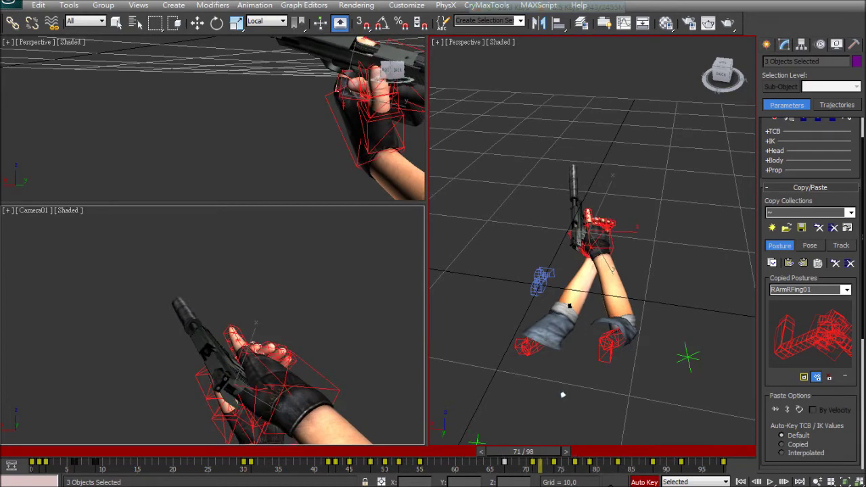
key("comma")
key("comma")
key("comma")
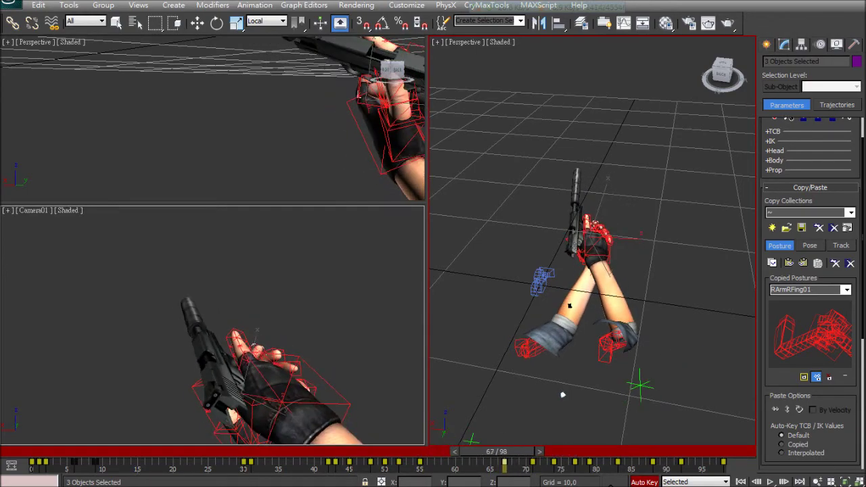
Shift the left index finger's key from frame 67 through frame 69 to frame 71
key("e")
middle_click_drag(563, 395, 473, 338, "alt")
scroll(627, 177, "up", 6)
middle_click_drag(591, 335, 621, 277, "alt")
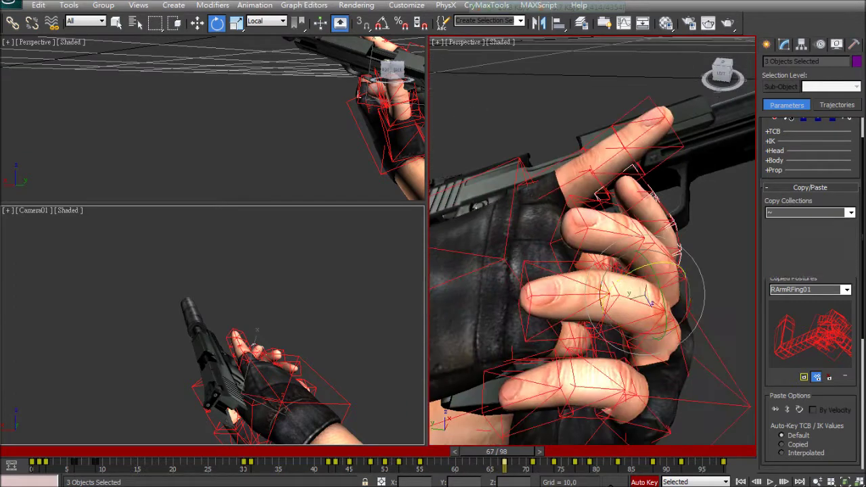
left_click_drag(504, 463, 518, 464)
middle_click_drag(592, 406, 595, 359, "alt")
mouse_move(518, 464)
left_mouse_down()
mouse_move(483, 464)
mouse_move(477, 451)
mouse_move(533, 464)
left_mouse_up()
Play and step between frames 71 and 62 to check the timing of the left index finger's motion
key("slash")
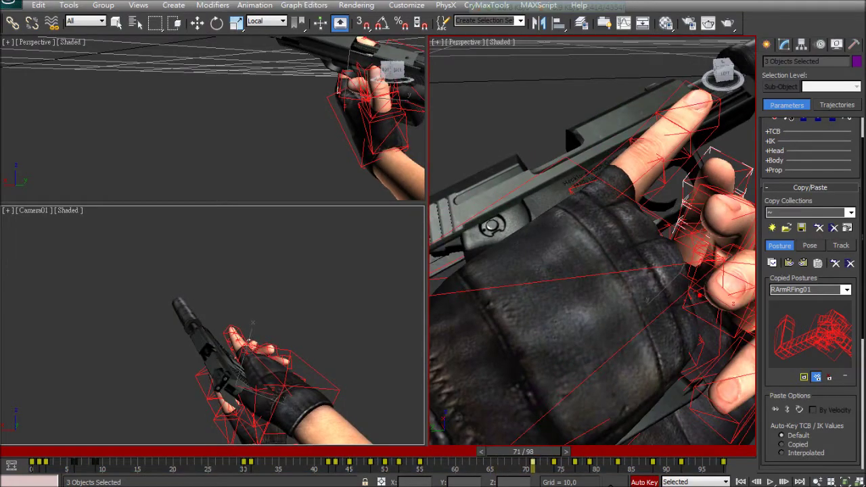
key("comma")
key("comma")
key("comma")
key("comma")
key("comma")
key("comma")
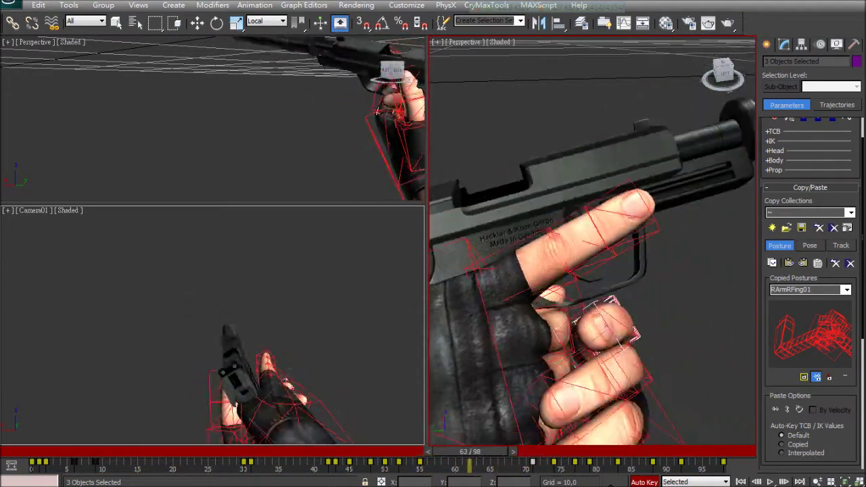
key("period")
key("period")
key("period")
At frame 71, try rotating the bone chains of the left little finger and its neighbouring finger
key("e")
middle_click_drag(657, 270, 581, 237, "alt")
double_click(650, 261)
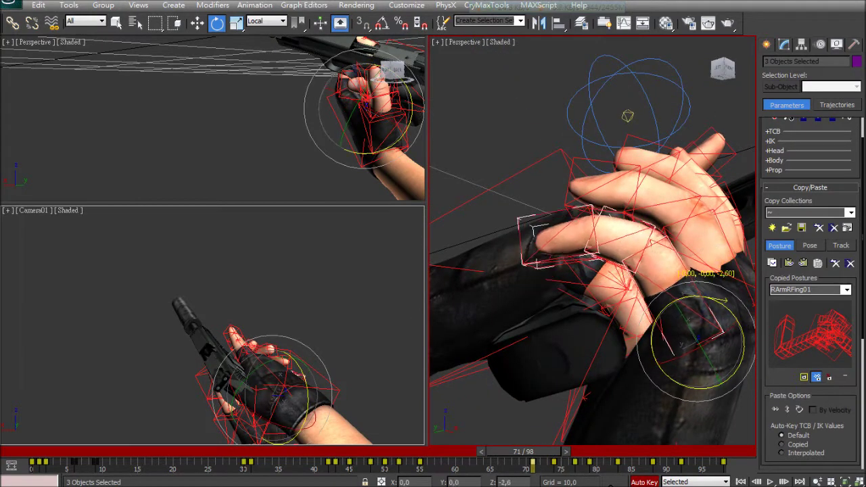
double_click(680, 231)
Play the motion between frames 61 and 74 and examine the left fingers from several sides
middle_click_drag(609, 339, 507, 440, "alt")
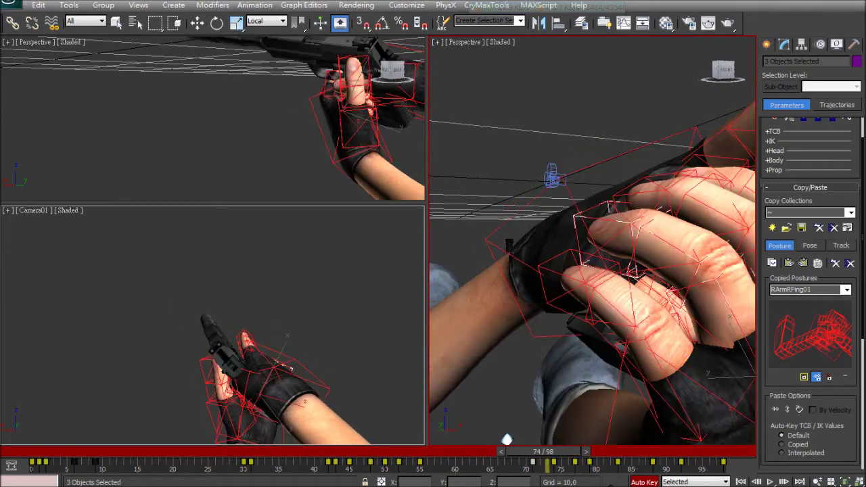
middle_click_drag(506, 439, 688, 365, "alt")
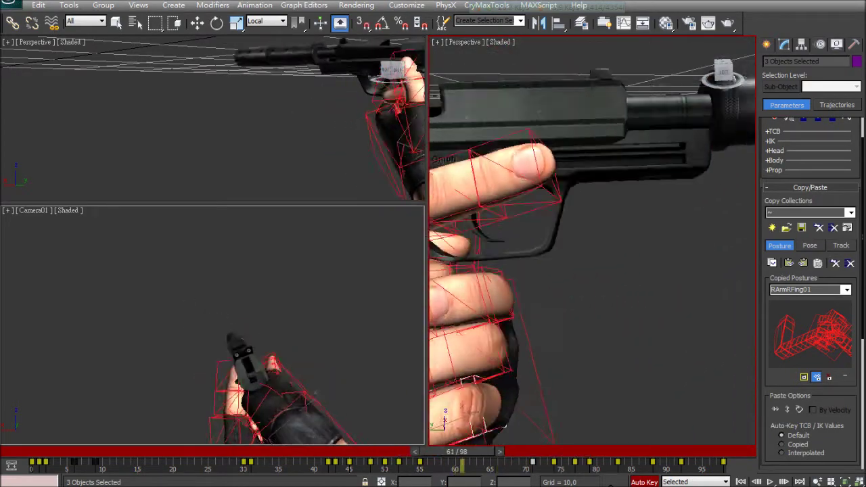
middle_click_drag(607, 387, 697, 406, "alt")
scroll(592, 270, "down", 5)
key("slash")
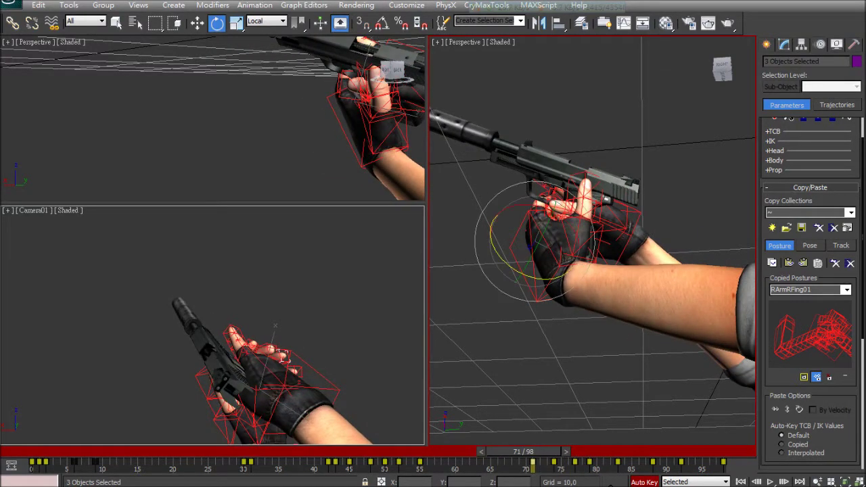
scroll(592, 240, "down", 4)
middle_click_drag(724, 311, 716, 325, "alt")
Undo the last left finger adjustments at frame 71
key("ctrl+z")
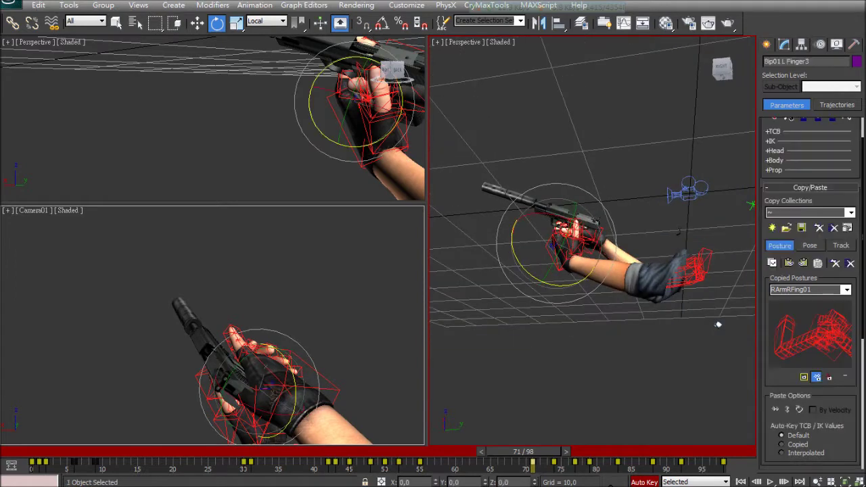
key("ctrl+z")
middle_click_drag(718, 325, 706, 340, "alt")
Step back and forth through the frames before 71 to examine the left hand and arm motion
key("comma")
key("comma")
key("comma")
key("comma")
key("comma")
key("period")
key("period")
key("period")
key("period")
key("period")
key("period")
key("period")
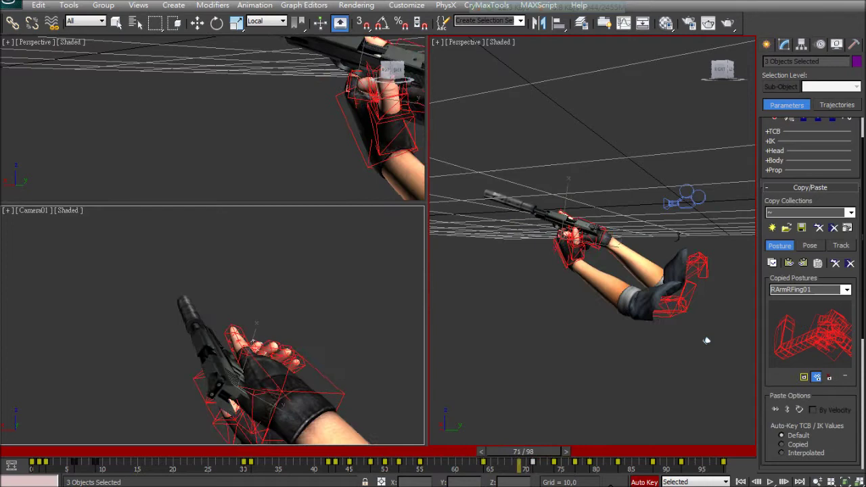
key("comma")
key("comma")
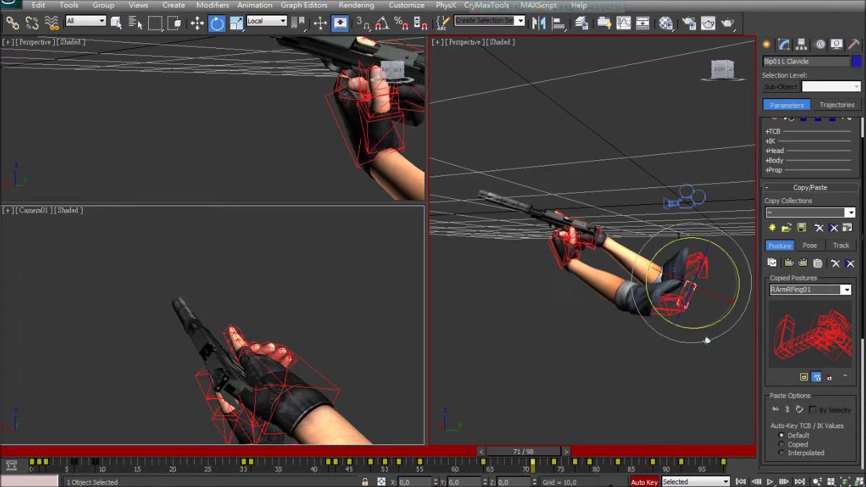
At frame 64, rotate the left clavicle about -15.2 degrees around its local Z axis
middle_click_drag(678, 236, 734, 229, "alt")
key("comma")
key("comma")
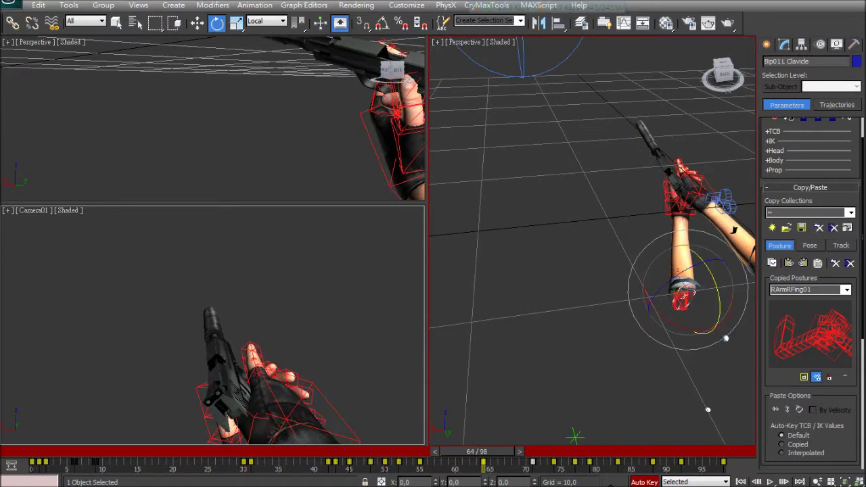
key("ctrl+z")
middle_click_drag(707, 410, 689, 362, "alt")
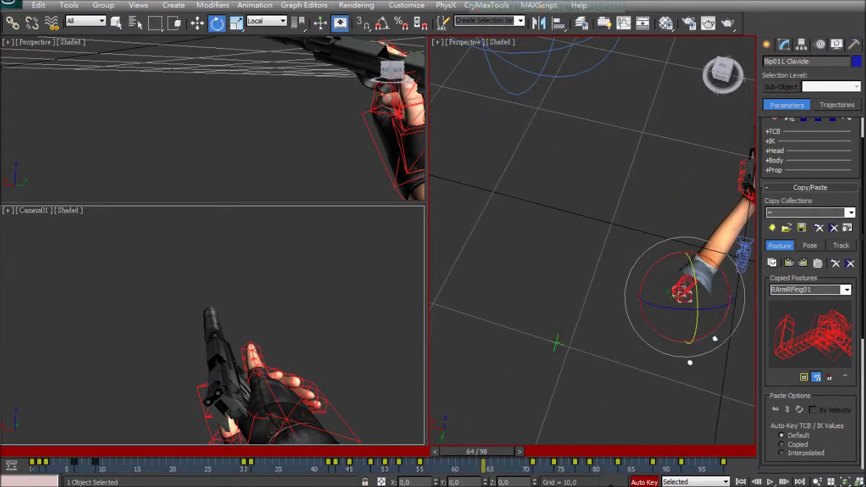
left_click_drag(690, 340, 689, 363)
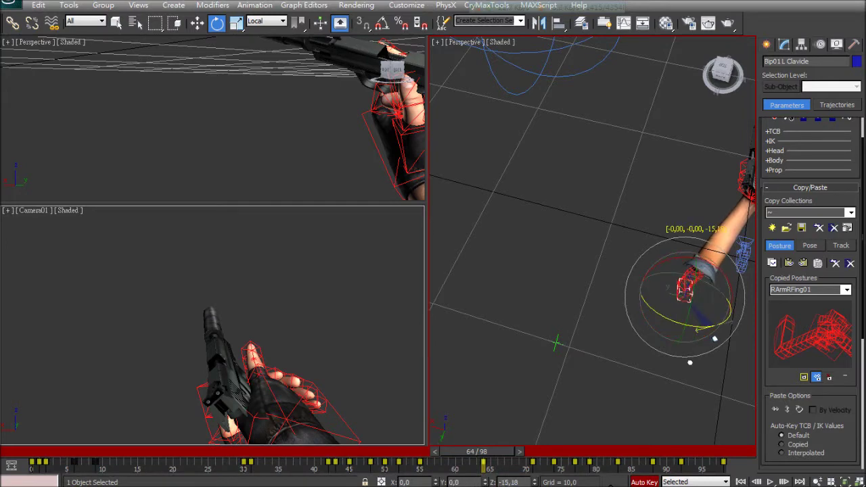
middle_click_drag(690, 363, 440, 372, "alt")
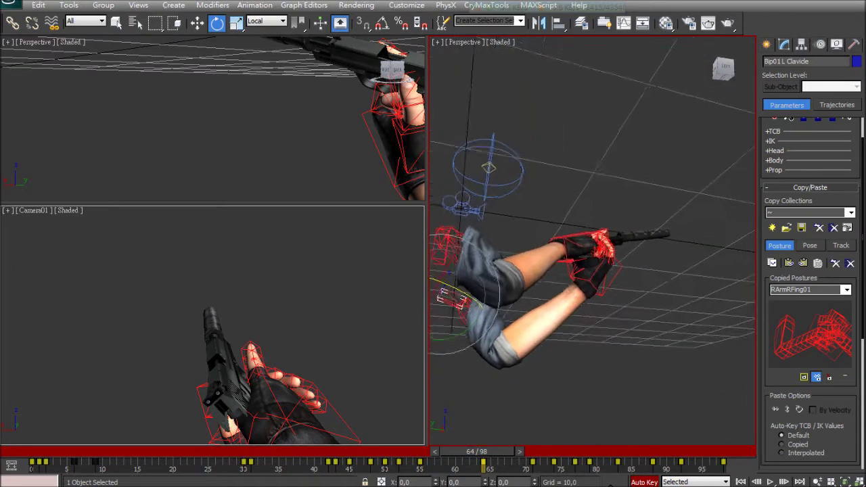
At frame 64, curl the left fingers one after another by rotating each finger's bones together
scroll(599, 247, "up", 5)
middle_click_drag(599, 247, 575, 237, "alt")
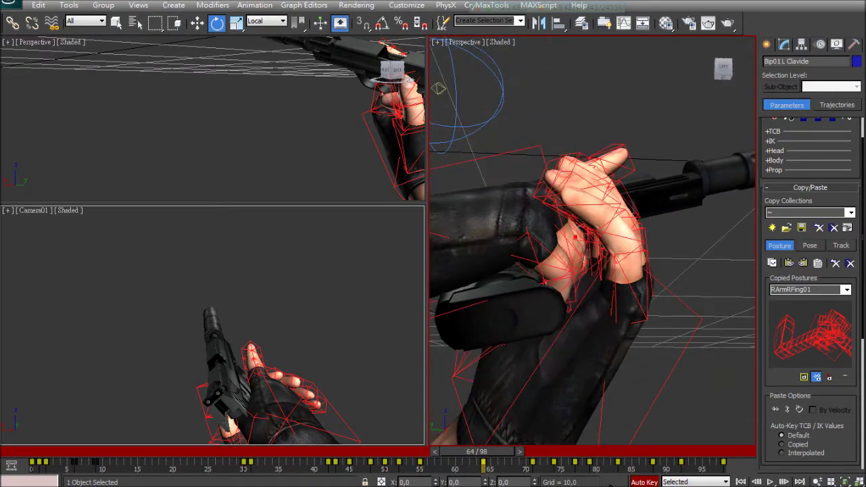
left_click_drag(601, 254, 593, 269)
middle_click_drag(594, 269, 580, 283, "alt")
double_click(628, 235)
left_click_drag(626, 238, 610, 260)
middle_click_drag(588, 202, 586, 227, "alt")
double_click(644, 197)
left_click_drag(646, 207, 633, 224)
middle_click_drag(633, 223, 673, 228, "alt")
double_click(696, 196)
At frame 64, tilt the left middle finger's base about -3.9 degrees and the little finger's base about -5.3 degrees around local X
middle_click_drag(521, 325, 453, 419, "alt")
middle_click_drag(660, 271, 659, 227, "alt")
left_click(647, 214)
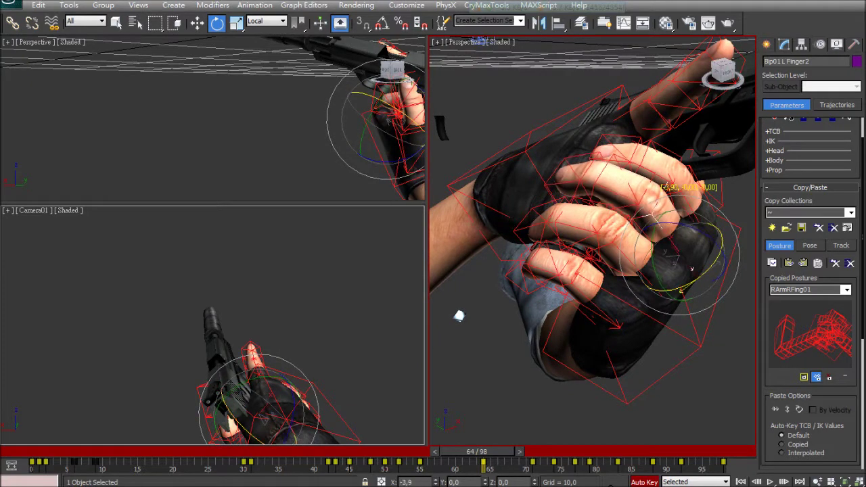
key("Page_Down")
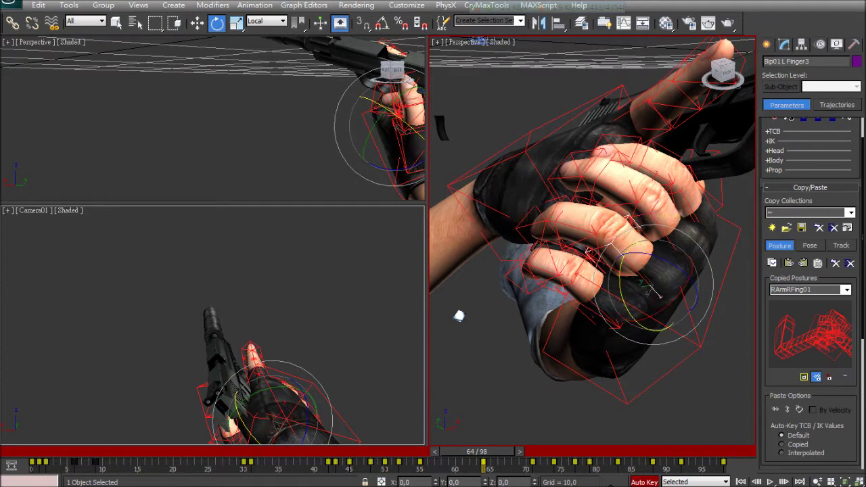
key("Page_Up")
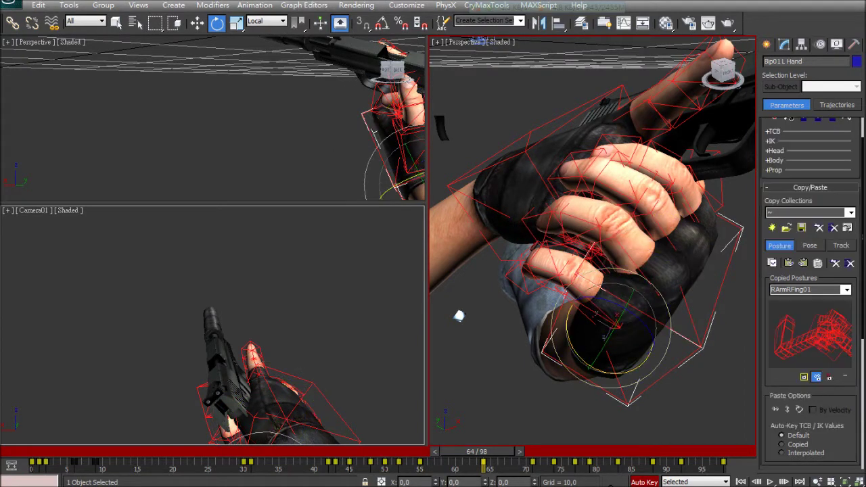
key("Page_Down")
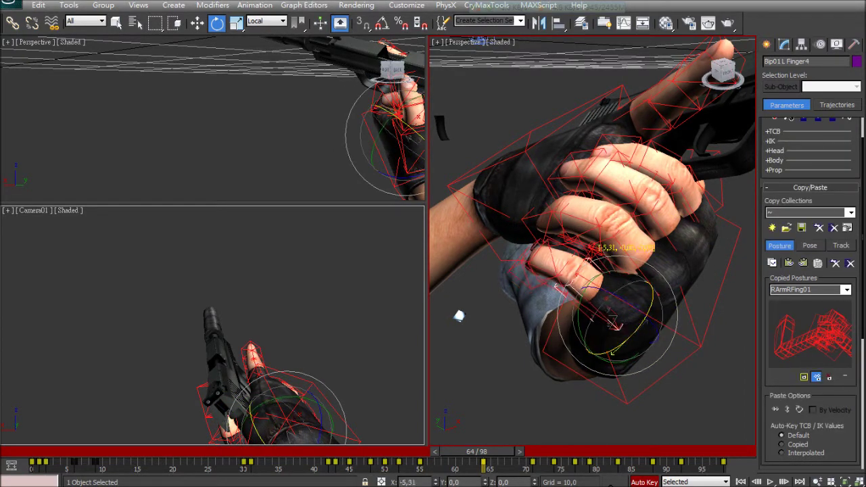
Rotate the left ring finger's two outer bones about -8.4 degrees around local Z at frame 64
middle_click_drag(459, 315, 431, 343, "alt")
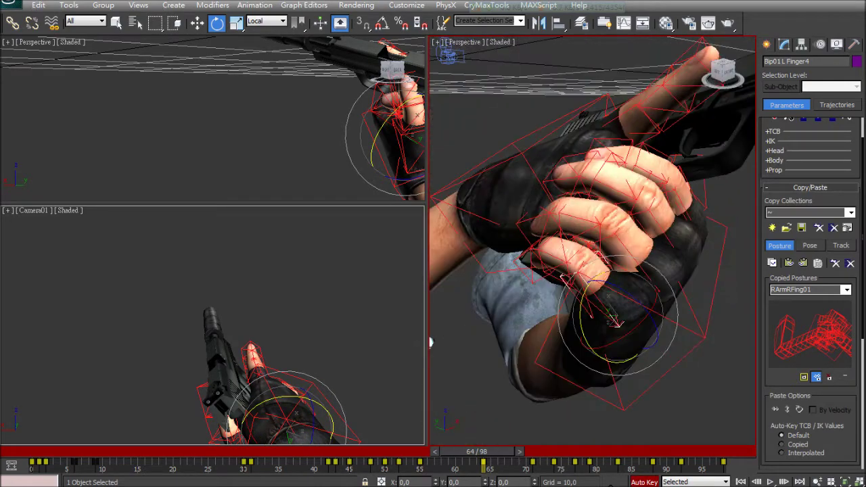
key("ctrl+z")
key("Page_Down")
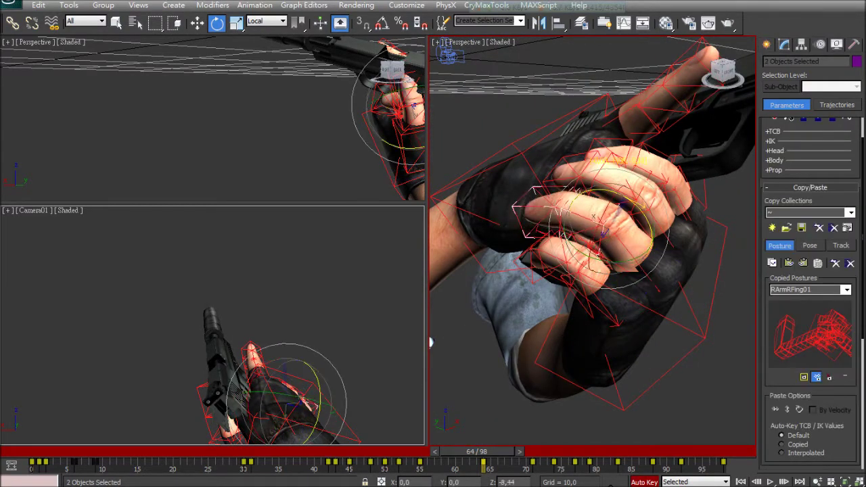
middle_click_drag(431, 343, 589, 328, "alt")
Clear the selection and run through the animation up to frame 98 to review both hands
mouse_move(476, 451)
left_mouse_down()
mouse_move(516, 451)
mouse_move(476, 451)
left_mouse_up()
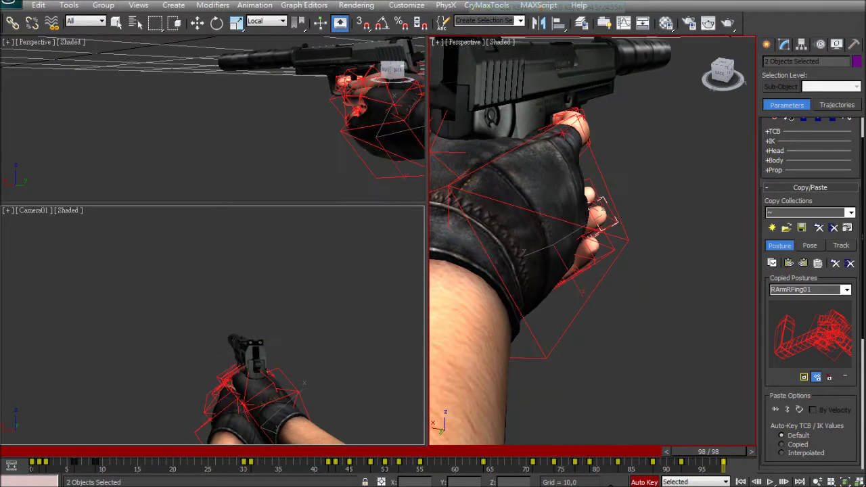
left_click(213, 284)
left_click_drag(708, 451, 45, 451)
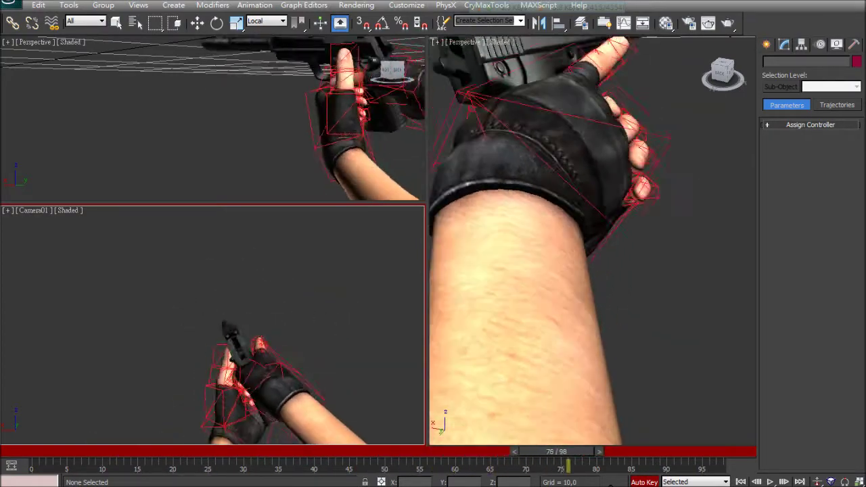
At frame 85, curl the right index finger inward by rotating its base bone and its two outer bones
key("e")
middle_click_drag(592, 240, 555, 323, "alt")
left_click(566, 267)
left_click_drag(707, 452, 629, 451)
middle_click_drag(593, 291, 598, 254, "alt")
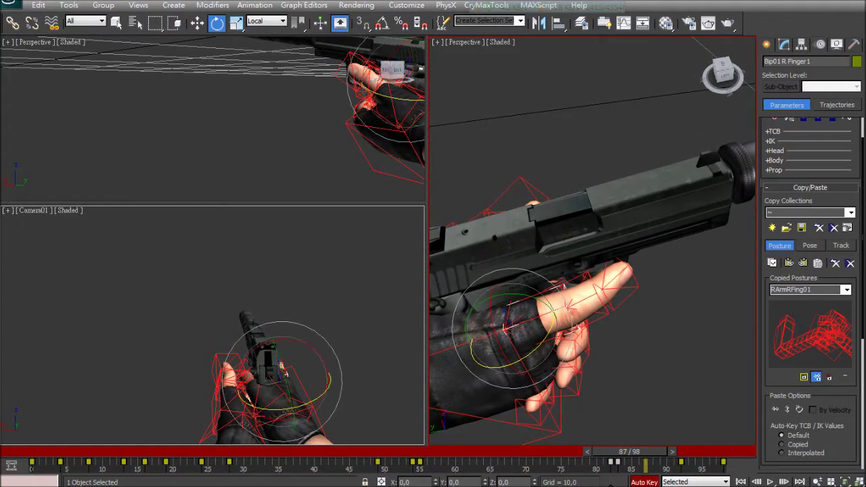
mouse_move(629, 451)
left_mouse_down()
mouse_move(663, 451)
mouse_move(615, 451)
left_mouse_up()
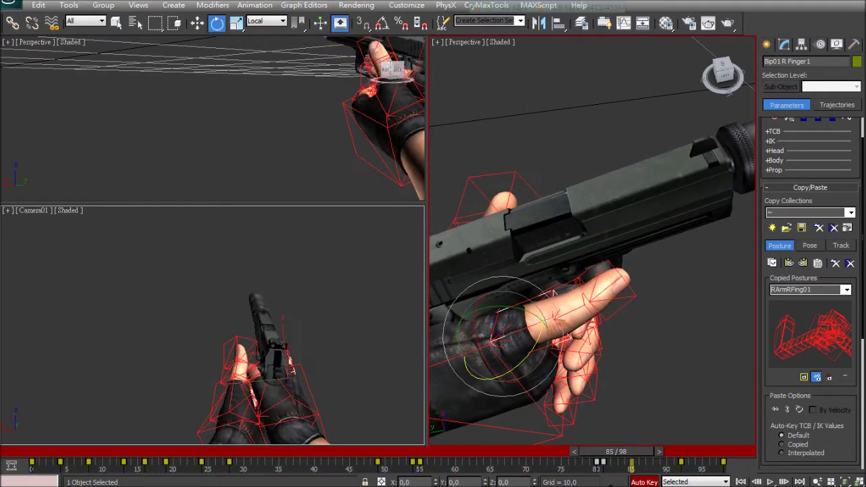
left_click_drag(542, 336, 539, 358)
double_click(580, 328)
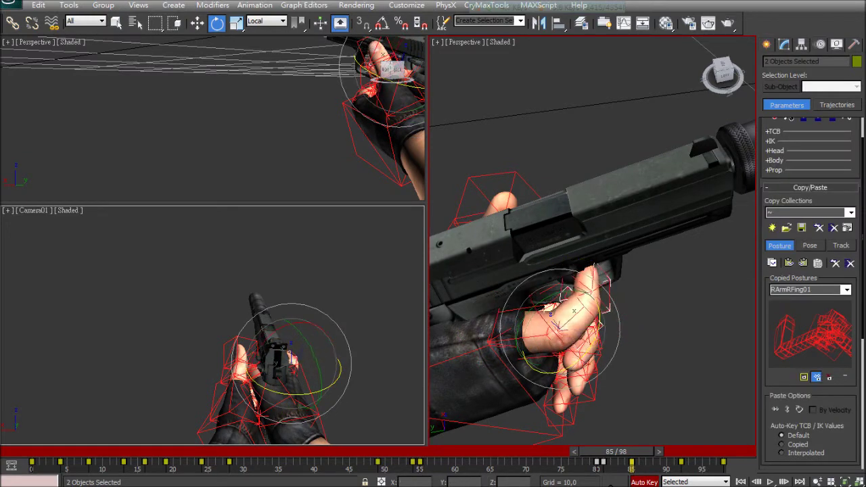
left_click(494, 338)
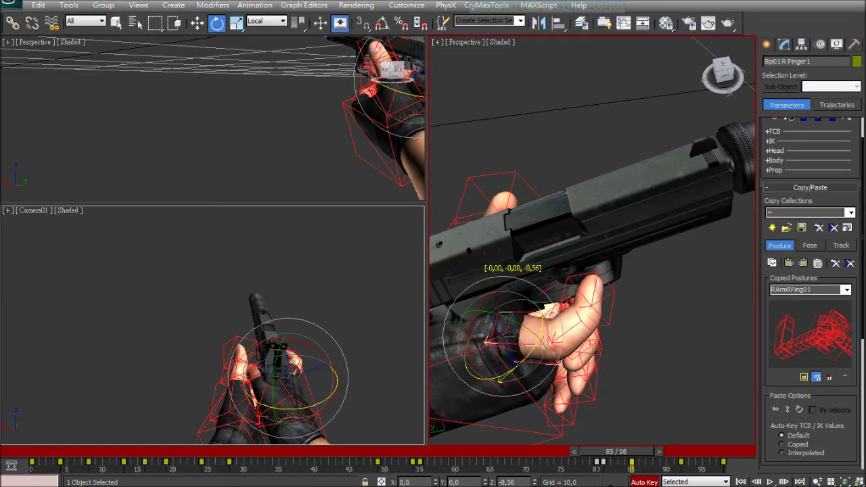
Shift the right index finger's frame 92 key earlier, to frame 91, and play back the change
left_click_drag(616, 452, 663, 451)
key("e")
left_click_drag(681, 463, 666, 463)
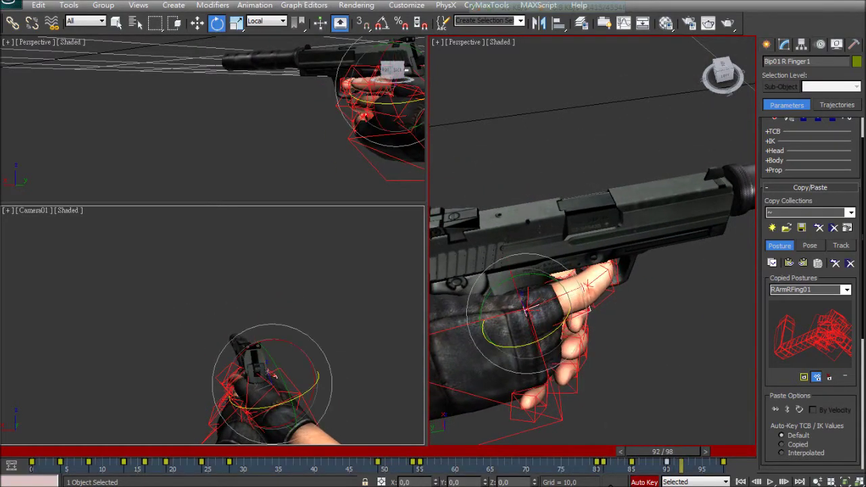
key("slash")
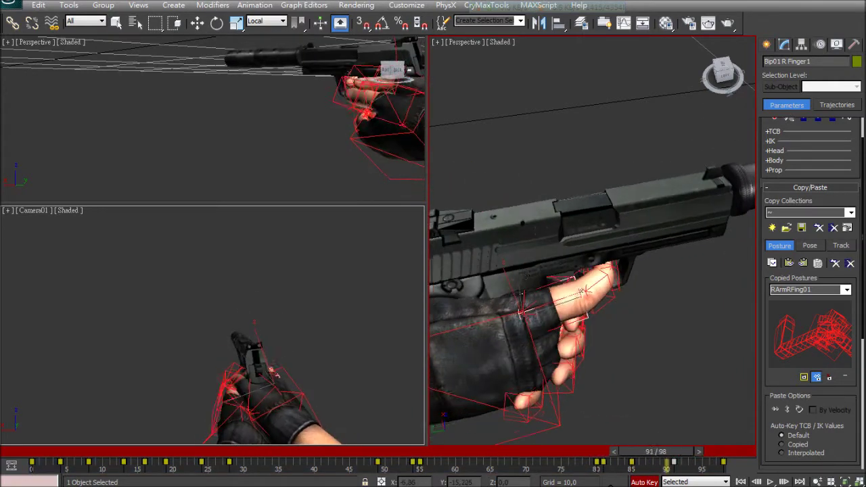
key("comma")
Shift the left hand's keys near frames 83, 88 and 92 one frame earlier, to frames 82, 87 and 91
key("e")
middle_click_drag(585, 286, 694, 146, "alt")
left_click(532, 290)
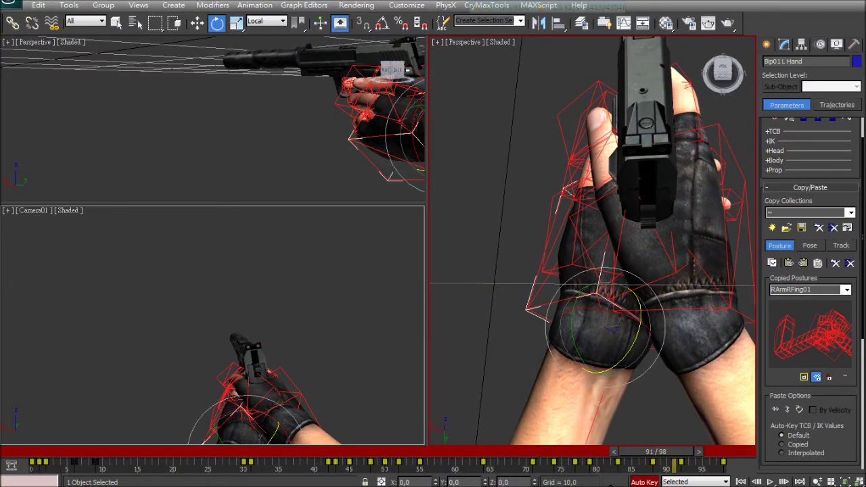
left_click_drag(680, 463, 674, 463)
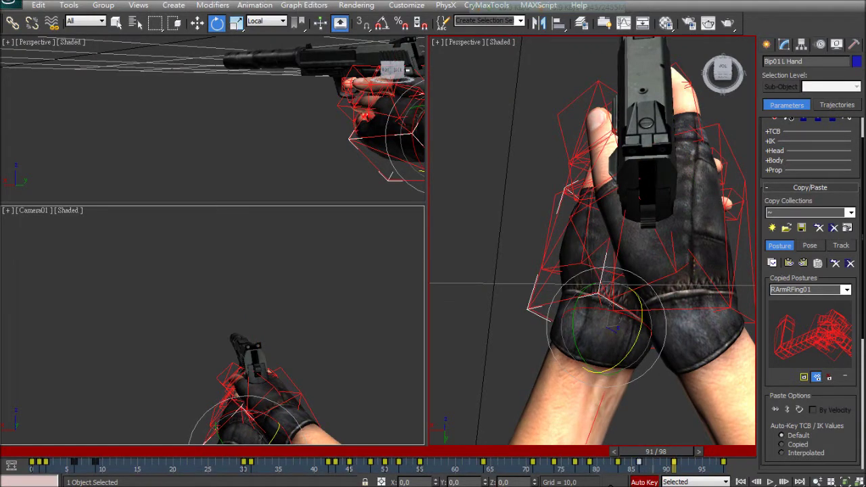
mouse_move(656, 451)
left_mouse_down()
mouse_move(587, 451)
mouse_move(642, 451)
left_mouse_up()
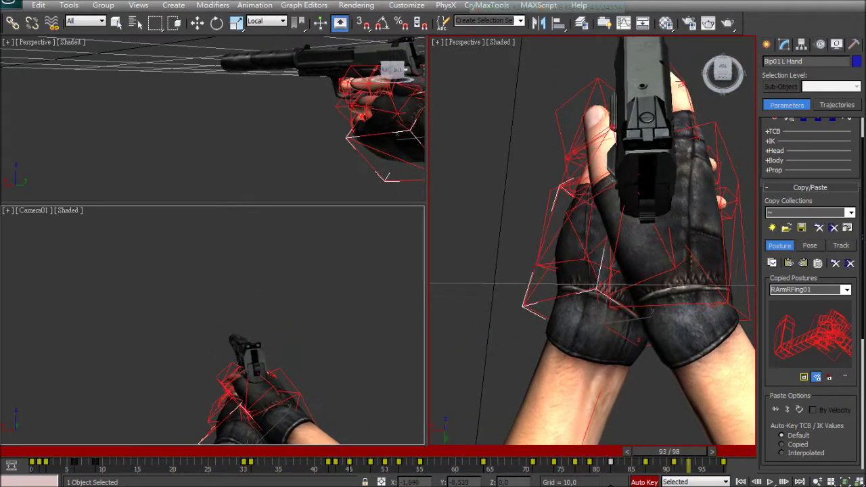
Play back the late frames and rotate the left arm at frame 77 to bring its elbow inward
key("slash")
scroll(600, 420, "down", 5)
key("slash")
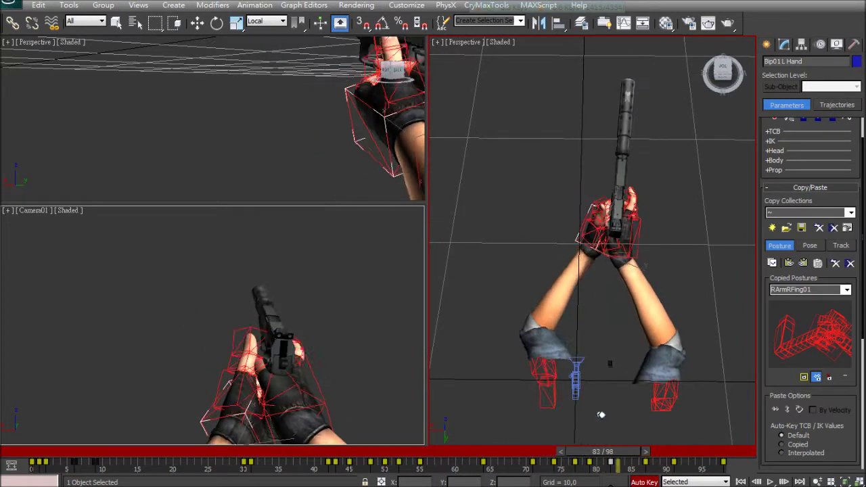
key("slash")
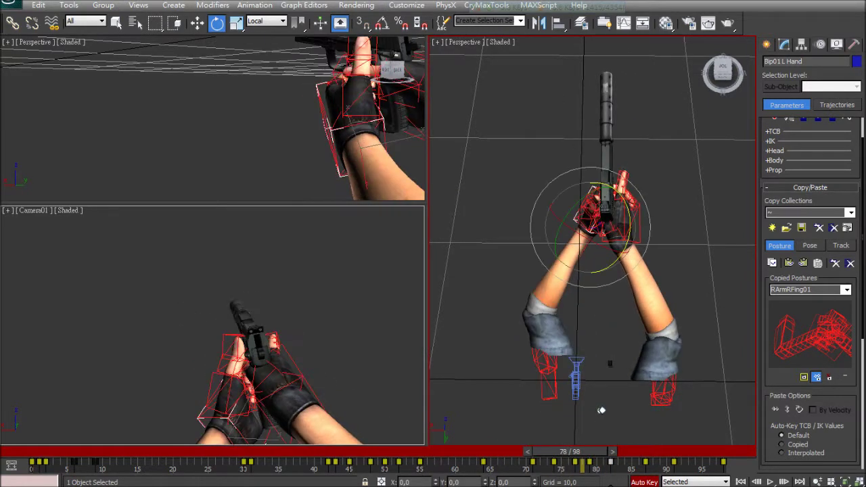
key("slash")
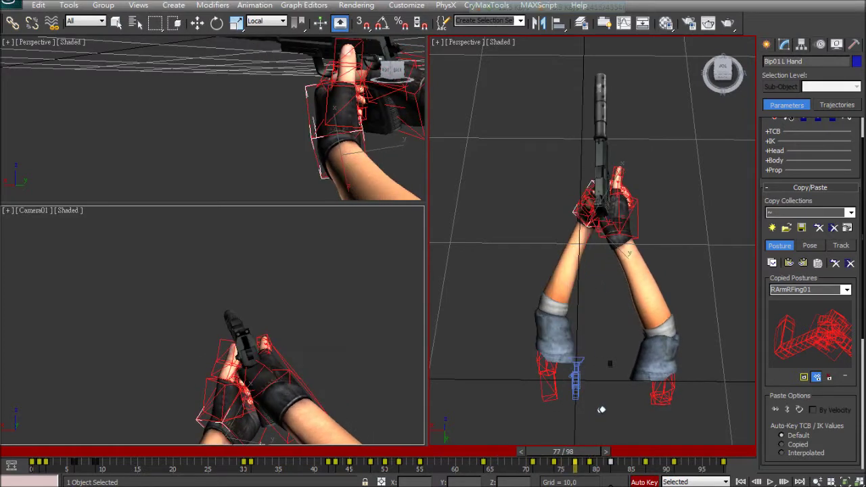
left_click(547, 372)
left_click(538, 298)
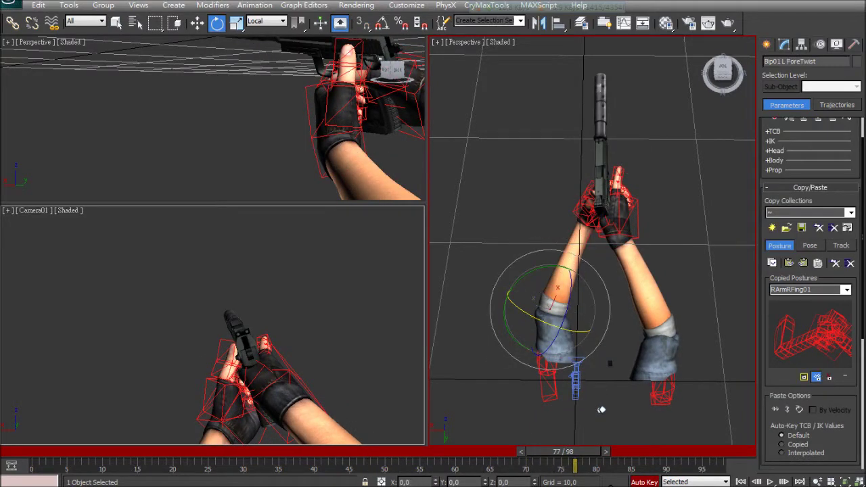
key("Page_Up")
left_click_drag(601, 409, 602, 409)
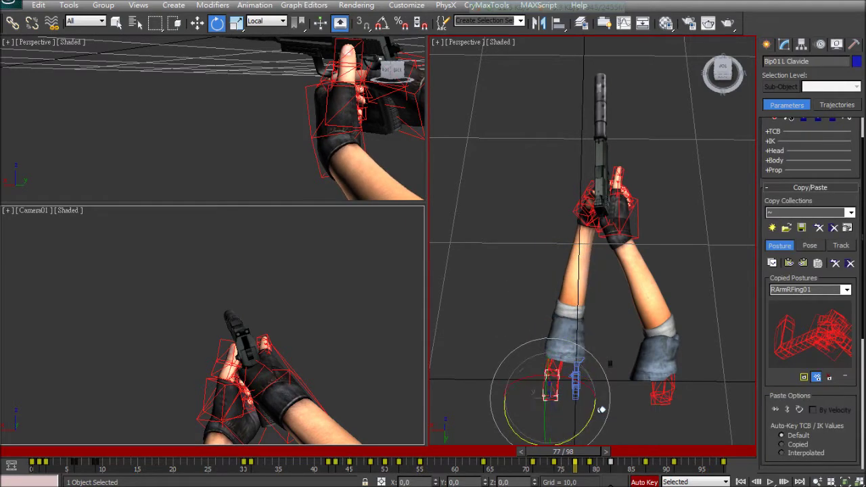
At frame 79, rotate the left arm so that its elbow swings inward in line with the forearm
key("/")
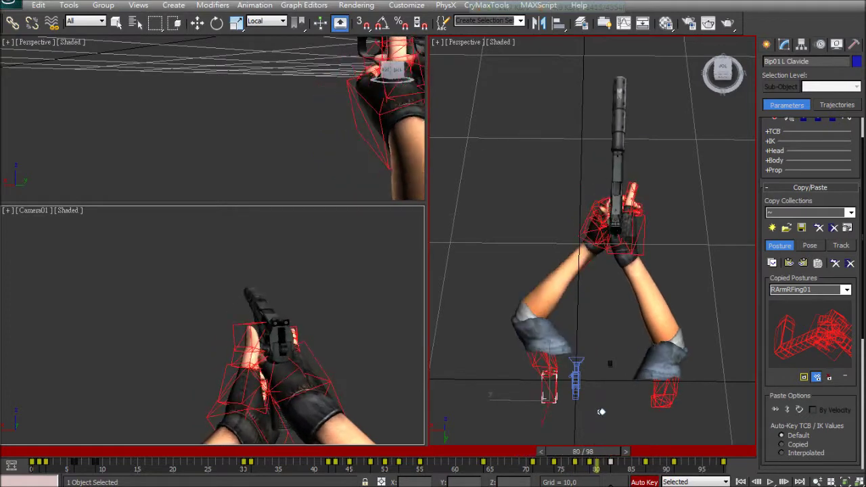
key("/")
key("ctrl+z")
key("ctrl+z")
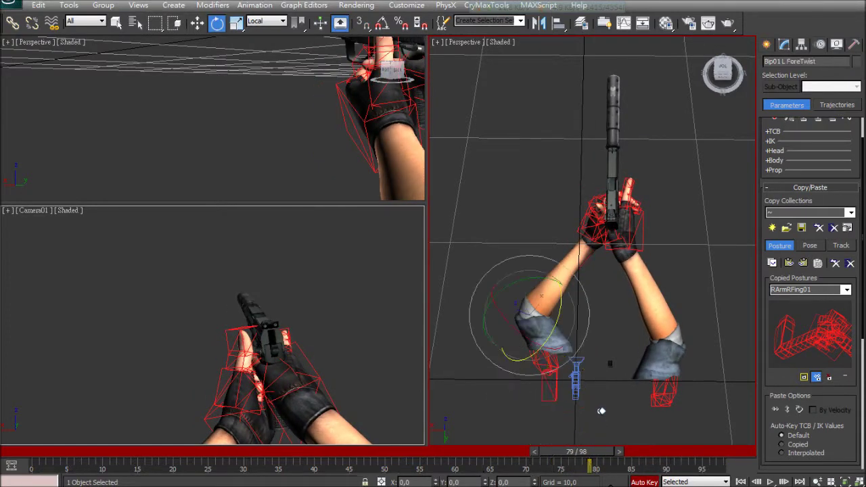
key("Page_Up")
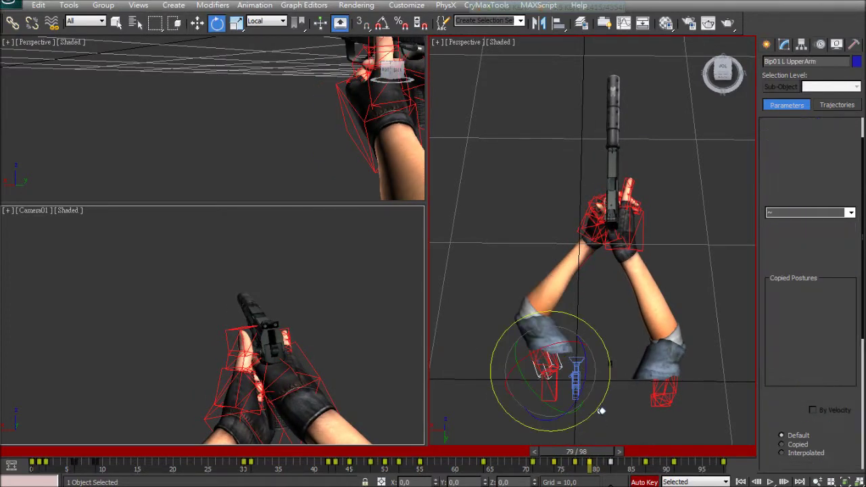
left_click_drag(510, 323, 476, 290)
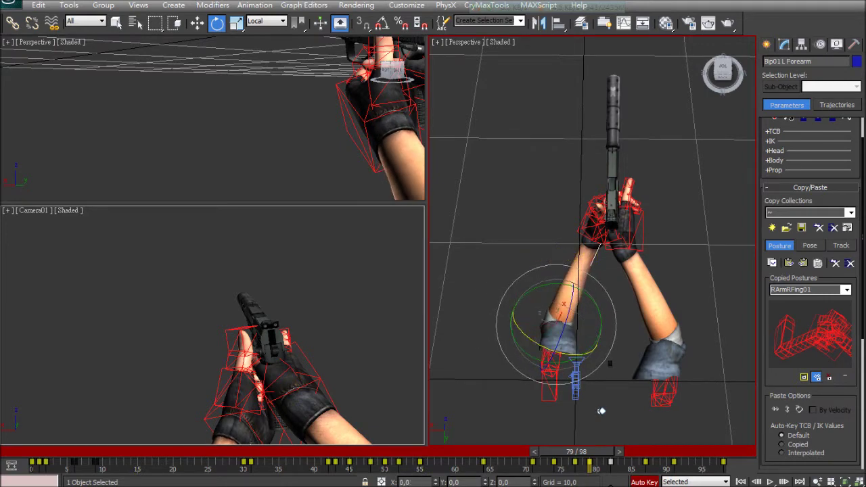
Step back and forth between frames 72 and 79 to examine the left elbow and shoulder motion from several angles
key("slash")
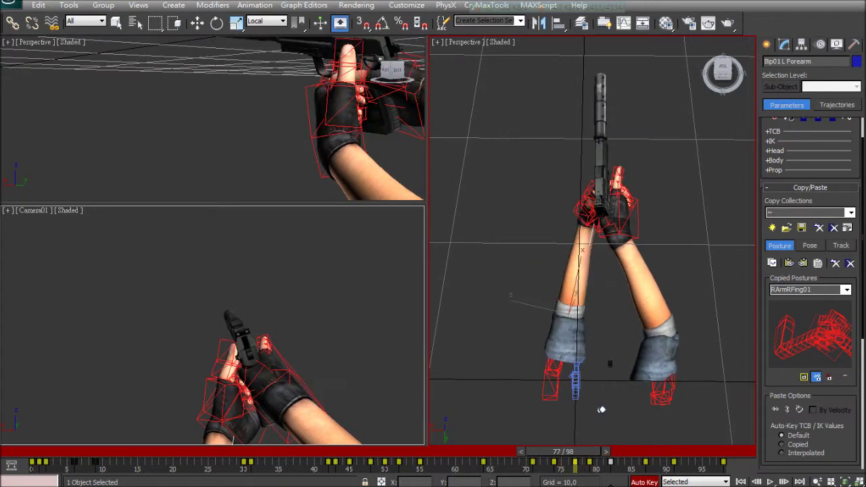
key("slash")
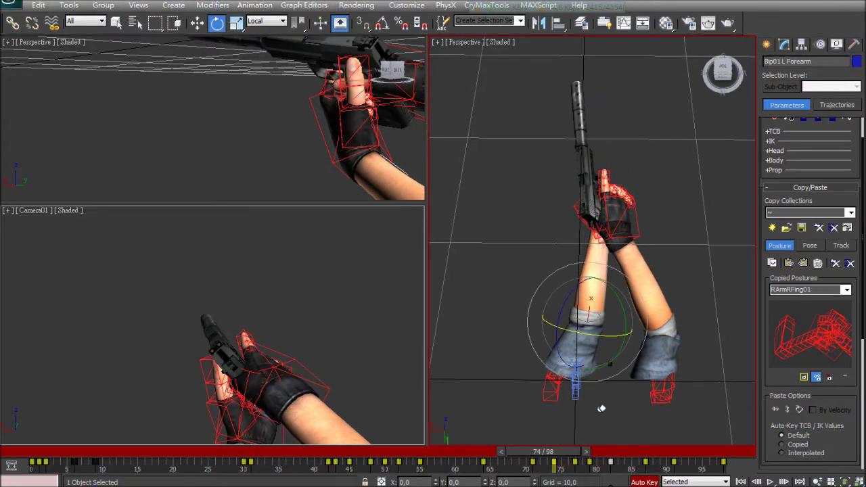
left_click_drag(601, 409, 601, 408)
middle_click_drag(601, 409, 607, 304)
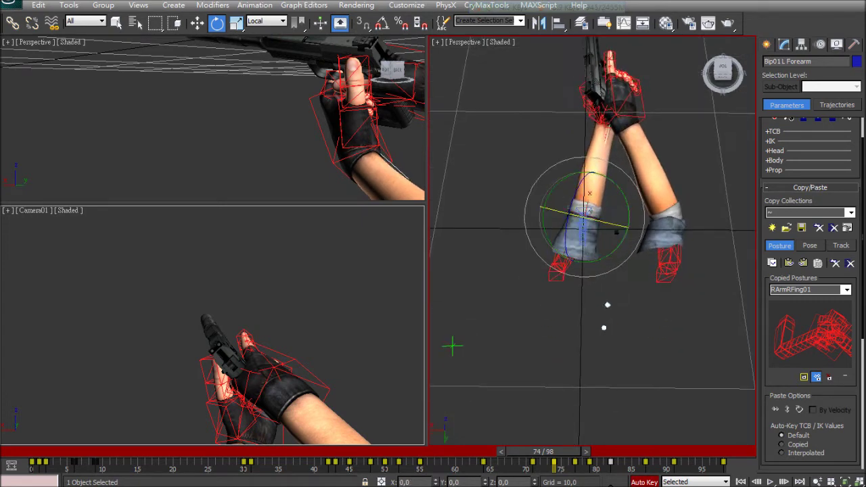
middle_click_drag(616, 232, 698, 112, "alt")
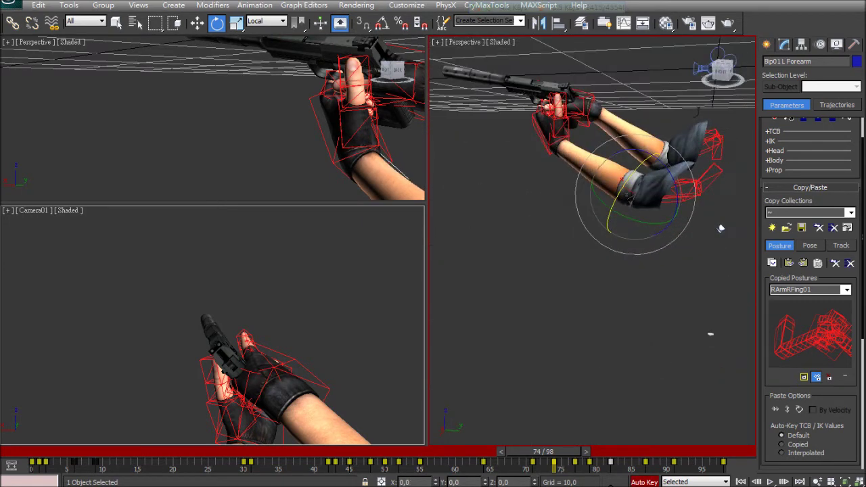
key("Page_Up")
key("Page_Up")
middle_click_drag(720, 229, 694, 266, "alt")
key("q")
key("comma")
key("comma")
key("comma")
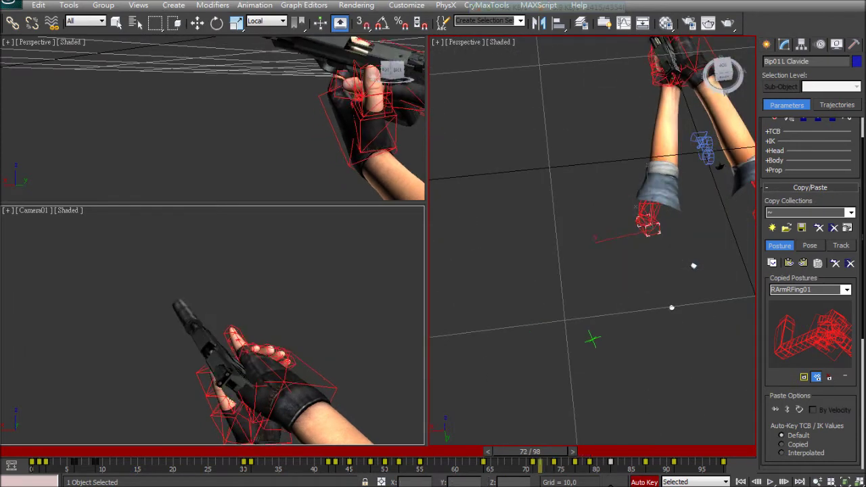
key("period")
key("period")
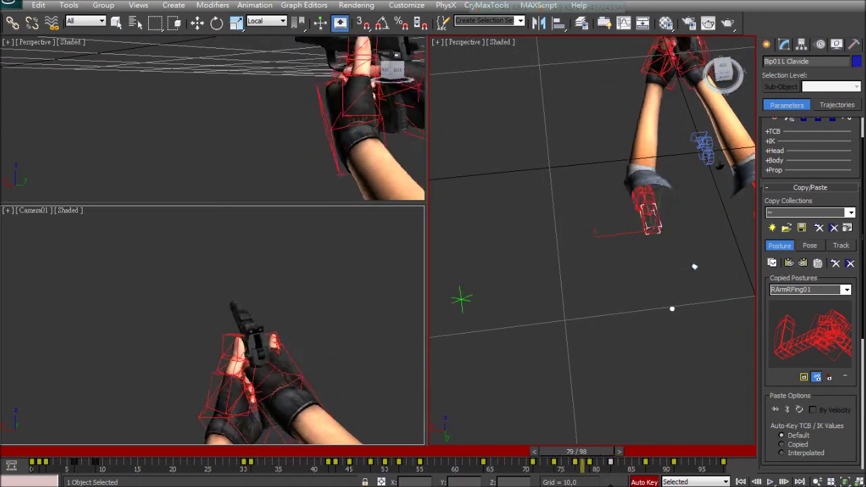
key("comma")
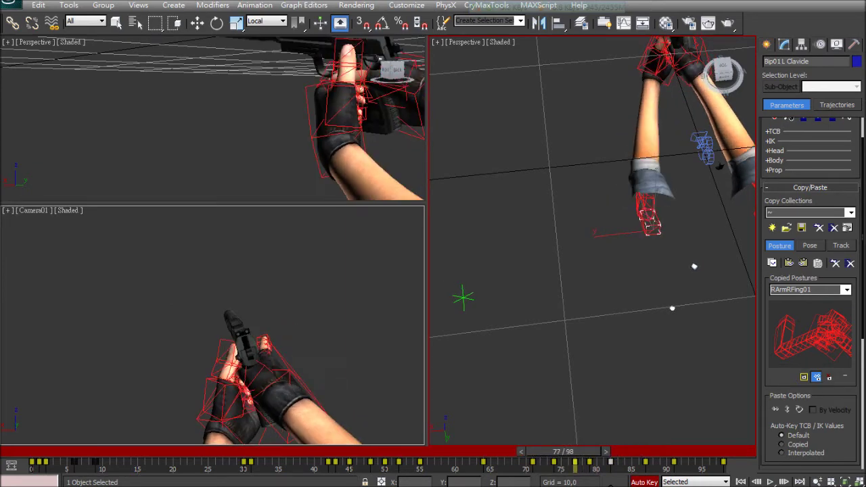
key("period")
key("period")
key("comma")
key("comma")
Select the left forearm and rotate it at frame 77 to swing the elbow outward
key("e")
middle_click_drag(609, 257, 568, 260, "alt")
middle_click_drag(648, 307, 627, 381, "alt")
left_click(653, 255)
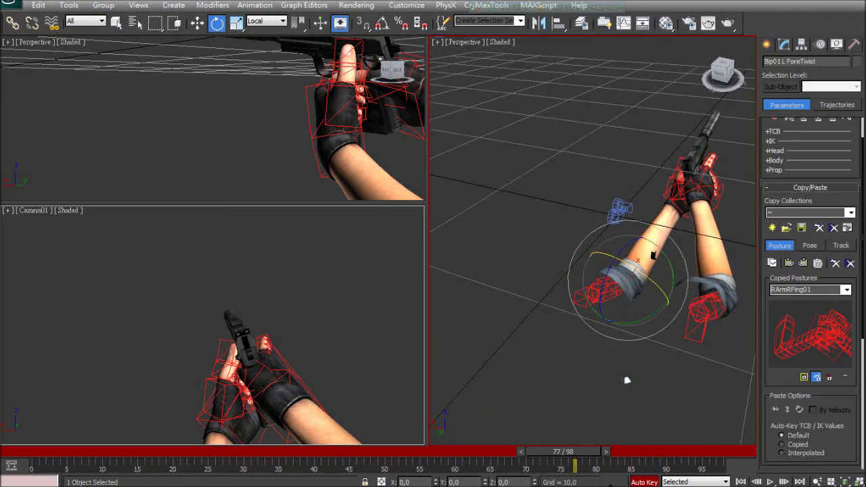
left_click(653, 255)
left_click_drag(653, 269, 635, 283)
middle_click_drag(627, 381, 699, 379, "alt")
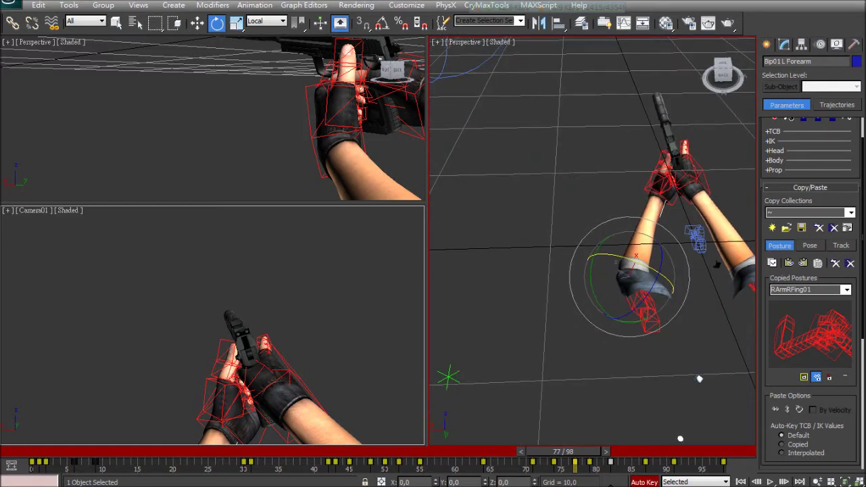
Rotate the left forearm at frame 79 to adjust the elbow's position
key("/")
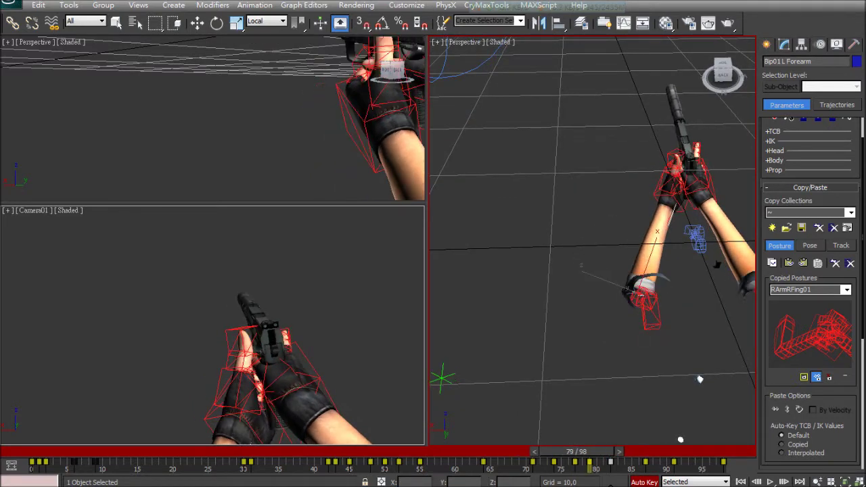
key("e")
left_click_drag(623, 284, 650, 295)
Go back to frame 74 and rotate the left forearm so that the elbow swings outward
middle_click_drag(651, 295, 596, 244, "alt")
middle_click_drag(621, 361, 711, 409, "alt")
key("comma")
key("comma")
key("comma")
key("comma")
key("comma")
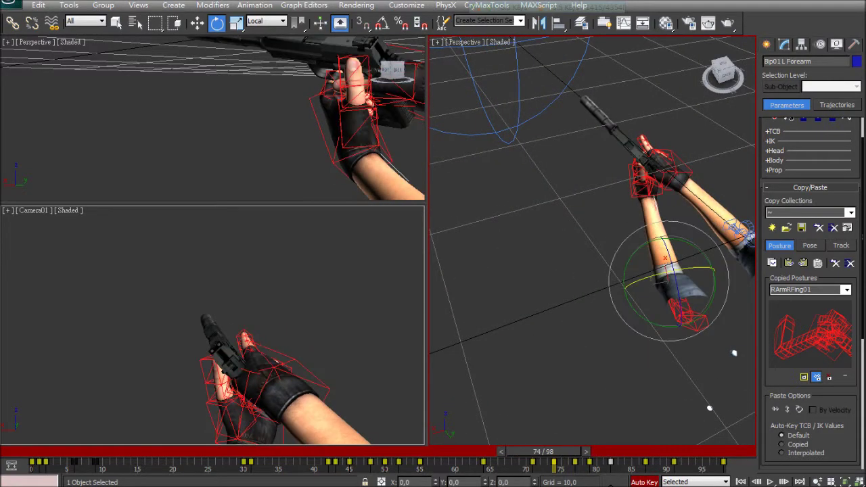
left_click_drag(660, 277, 641, 280)
Rotate the left forearm outward at the arm key around frame 71
middle_click_drag(711, 250, 652, 242, "alt")
middle_click_drag(623, 440, 653, 436, "alt")
key("comma")
key("comma")
key("comma")
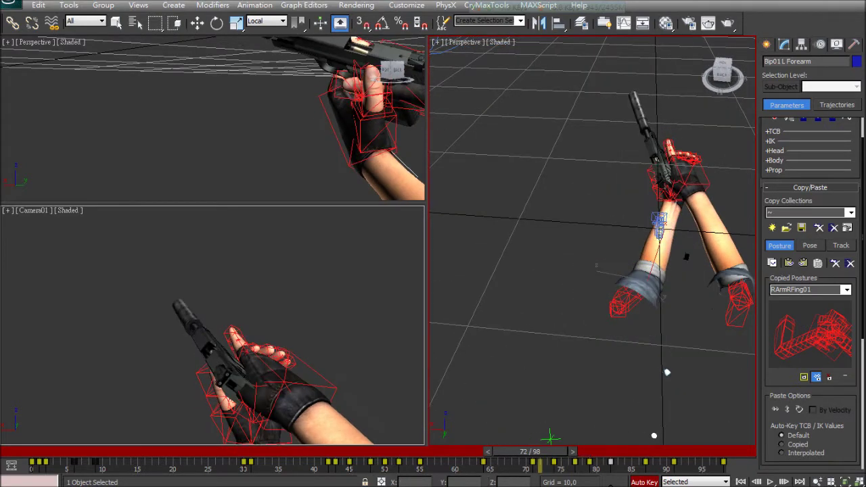
left_click_drag(660, 276, 641, 277)
mouse_move(523, 451)
left_mouse_down()
mouse_move(417, 452)
mouse_move(523, 451)
left_mouse_up()
key("e")
Run through frames 71 to 85 to check how the left forearm moves between the adjusted keys
key("period")
key("period")
key("period")
key("period")
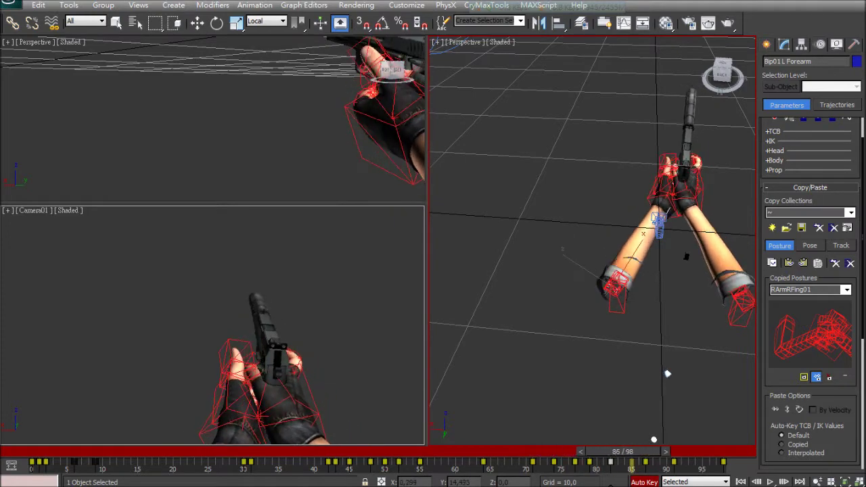
key("period")
key("period")
key("period")
key("period")
key("period")
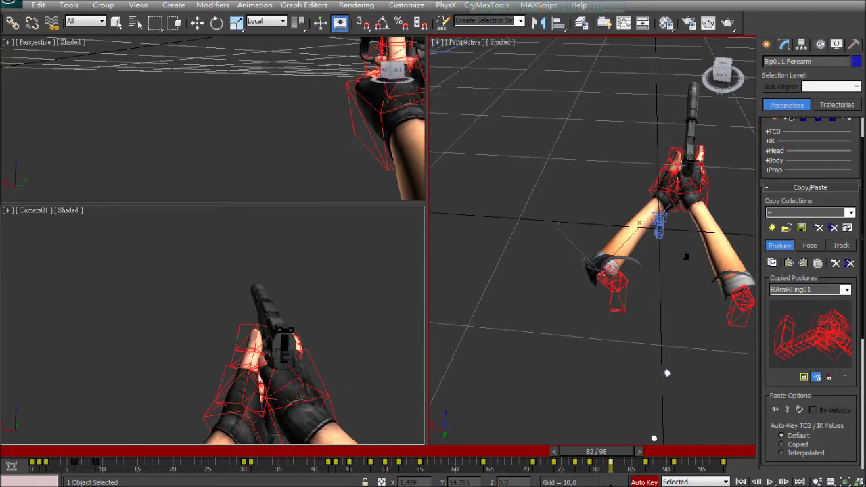
key("comma")
key("comma")
key("comma")
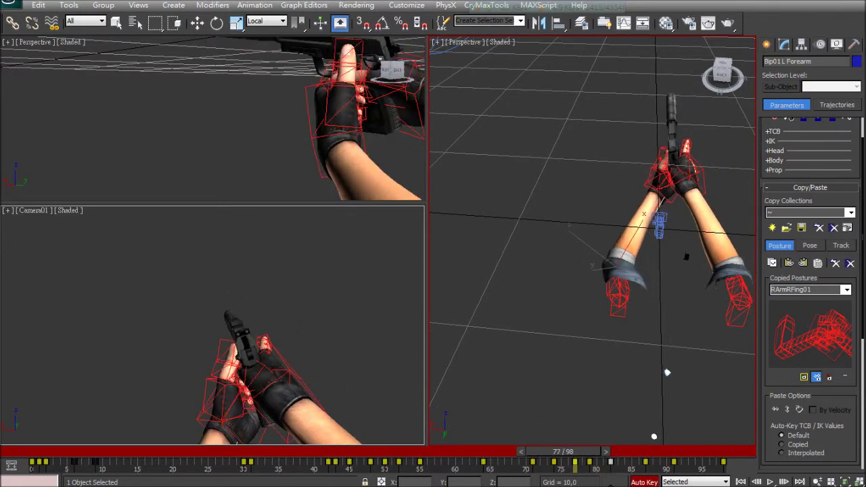
key("period")
key("period")
Select the left clavicle at frame 79 and step through the surrounding frames to examine the shoulder motion
key("e")
key("Page_Up")
key("Page_Up")
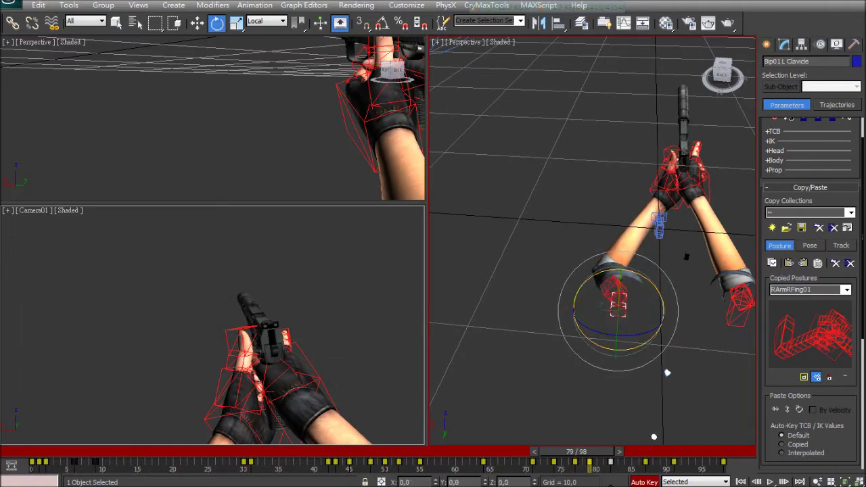
key("q")
key("comma")
key("comma")
key("comma")
key("period")
key("period")
key("period")
key("period")
key("period")
key("period")
key("period")
key("period")
key("period")
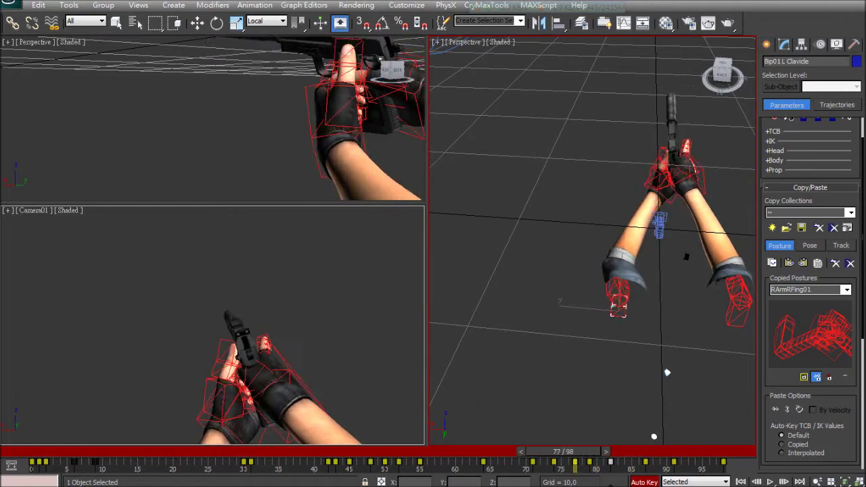
Select the biped's root, Bip01, and move it slightly sideways and forward at frame 74
key("slash")
left_click(666, 372)
mouse_move(563, 451)
left_mouse_down()
mouse_move(530, 451)
mouse_move(560, 464)
left_mouse_up()
key("slash")
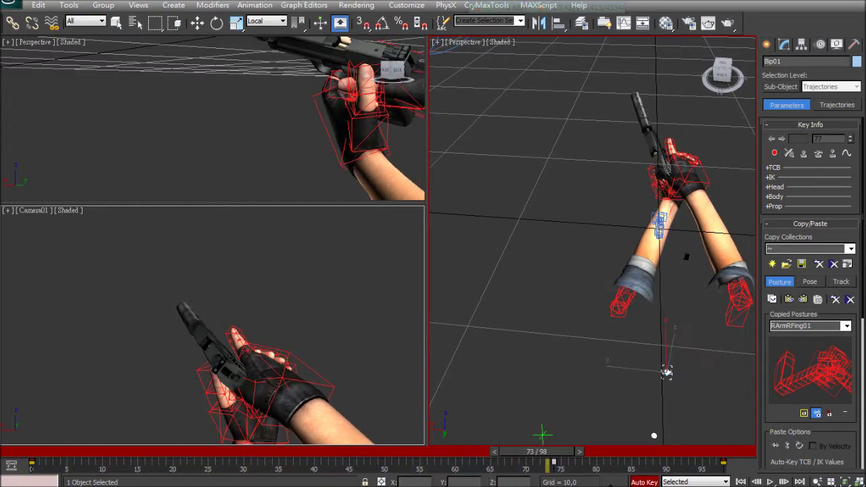
key("slash")
key("w")
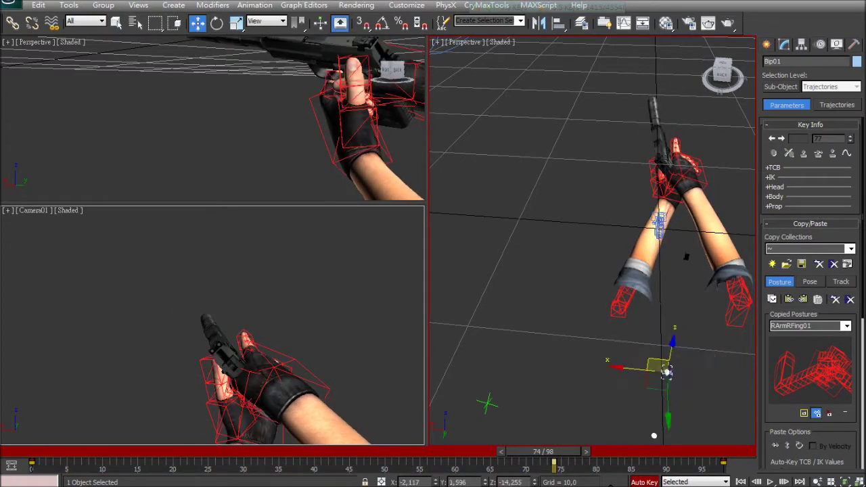
left_click_drag(666, 372, 651, 357)
mouse_move(543, 451)
left_mouse_down()
mouse_move(508, 451)
mouse_move(550, 451)
mouse_move(537, 451)
left_mouse_up()
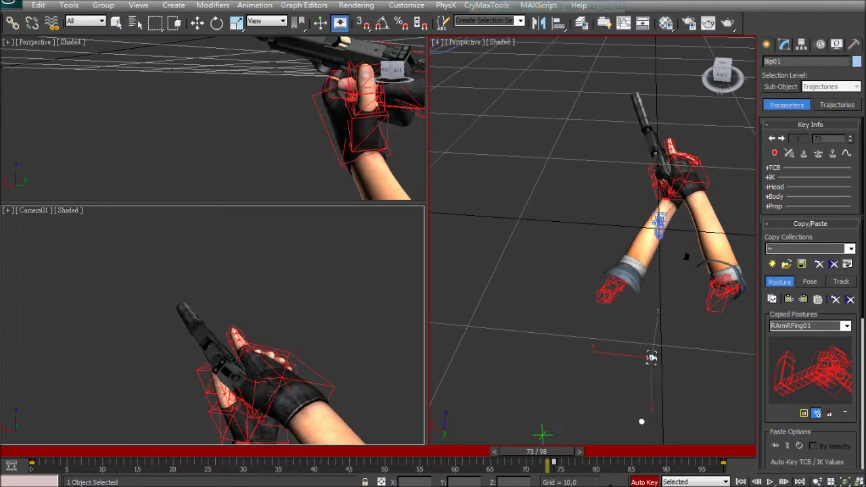
At frame 73, move the biped's root about -3.98 units along X and play back the change
key("slash")
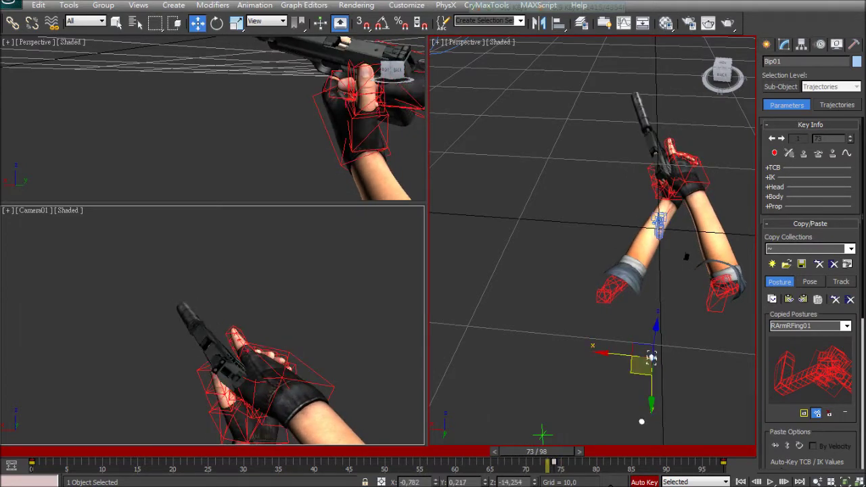
left_click(651, 358)
left_click_drag(651, 358, 695, 362)
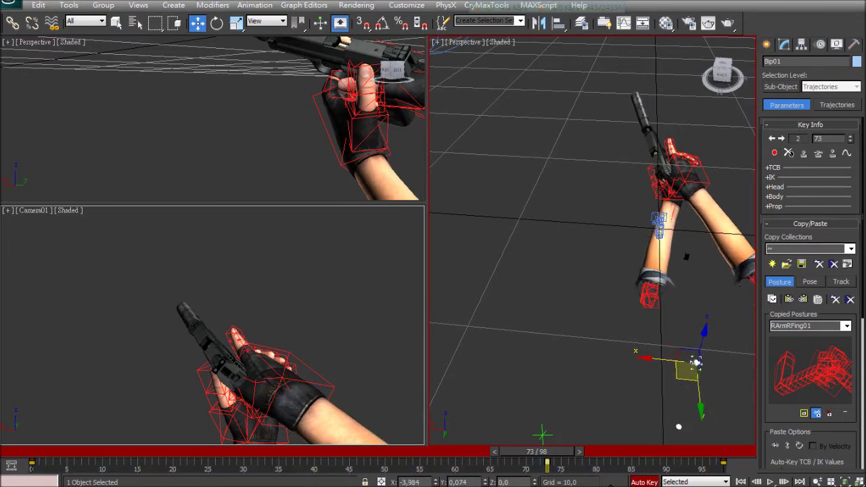
key("/")
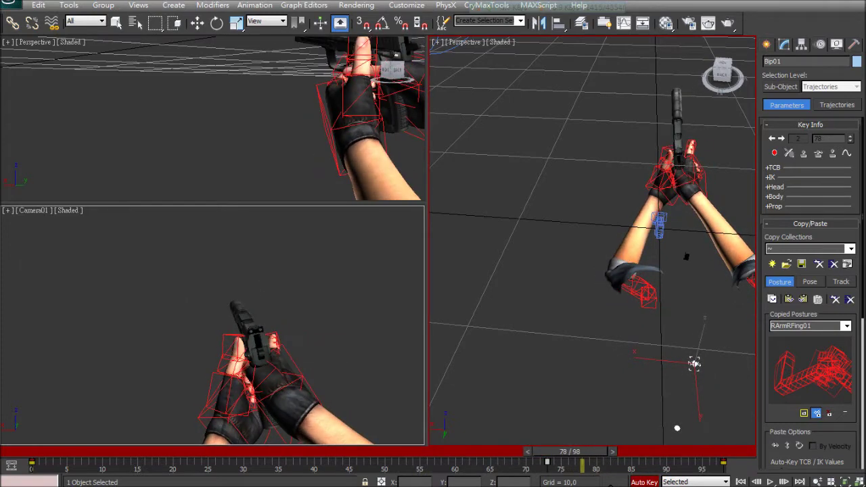
Undo the recent moves of the biped's root, Bip01, going back until the left forearm is the selected bone
key("w")
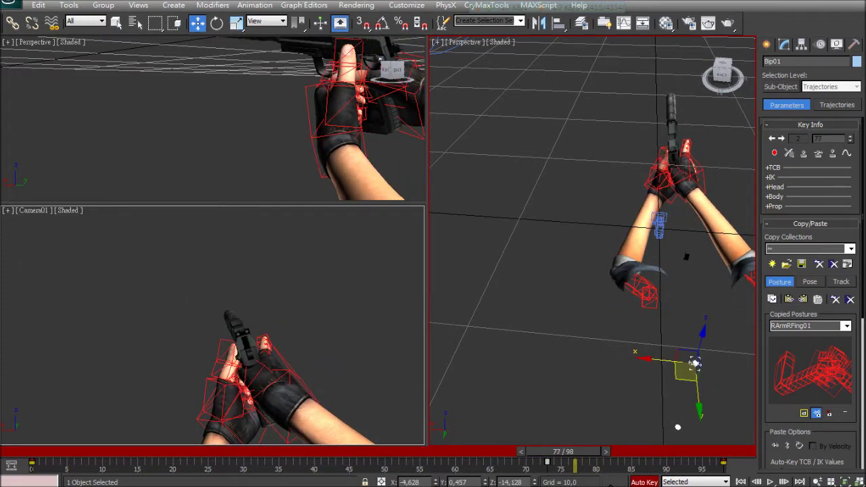
key("ctrl+z")
key("ctrl+z")
key("ctrl+z")
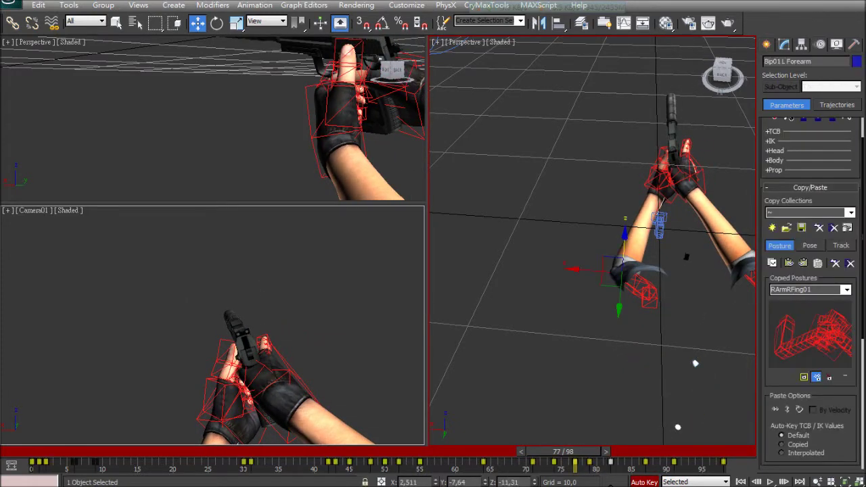
key("ctrl+z")
key("ctrl+y")
Check the frames around 77 to 79 and rotate the left forearm slightly at frame 77 to shift the elbow outward
key("e")
key("q")
key("comma")
key("period")
key("period")
key("period")
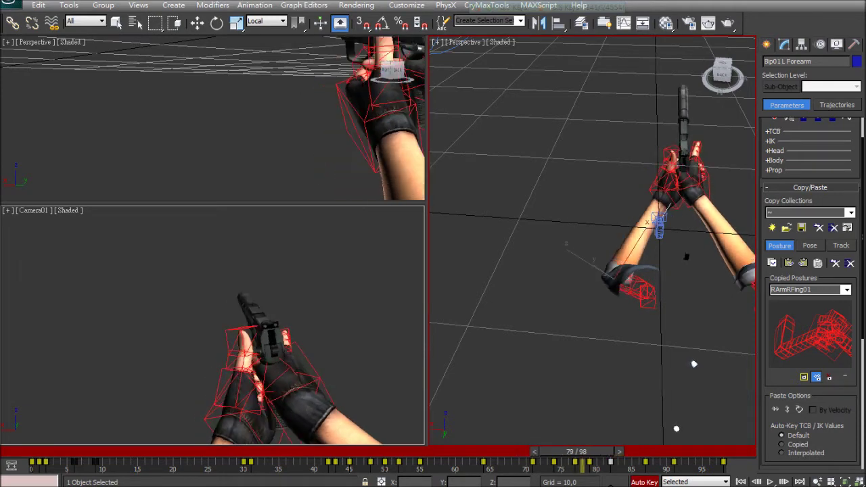
key("e")
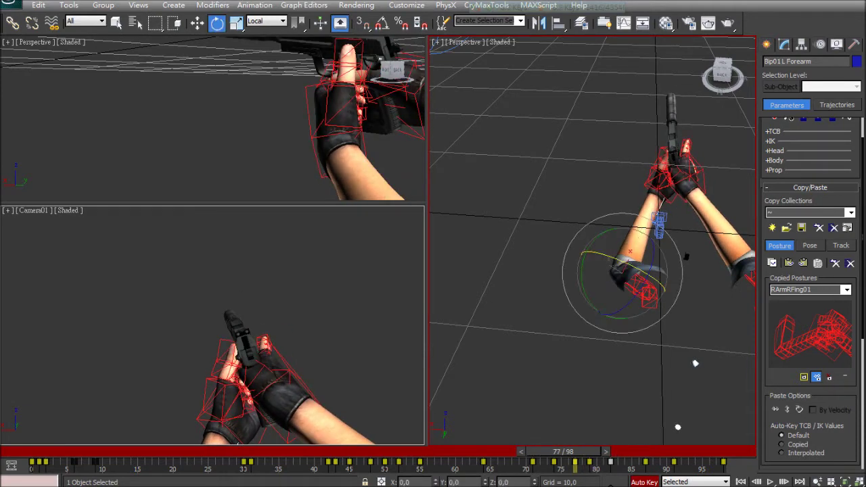
left_click_drag(628, 261, 627, 259)
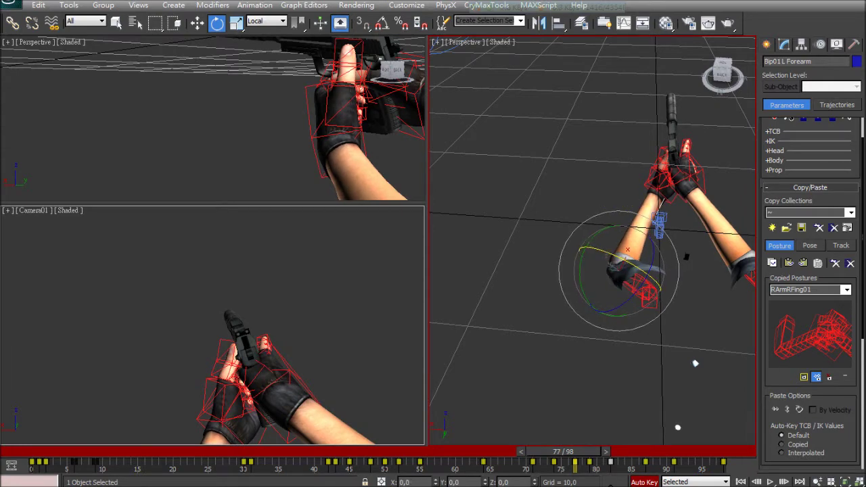
Select the left clavicle and rotate it at frame 79 to adjust the shoulder and elbow position
key("q")
mouse_move(653, 291)
left_mouse_down()
mouse_move(654, 270)
mouse_move(651, 304)
left_mouse_up()
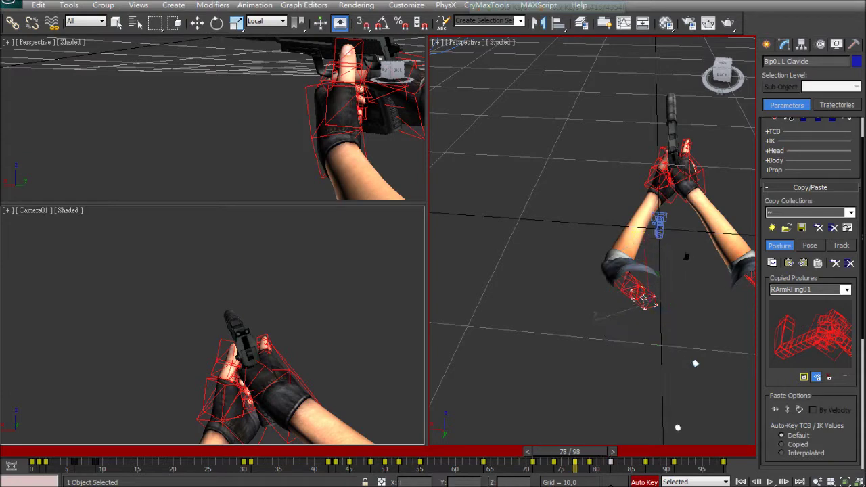
key("e")
mouse_move(666, 325)
left_mouse_down()
mouse_move(697, 313)
mouse_move(689, 363)
mouse_move(684, 345)
left_mouse_up()
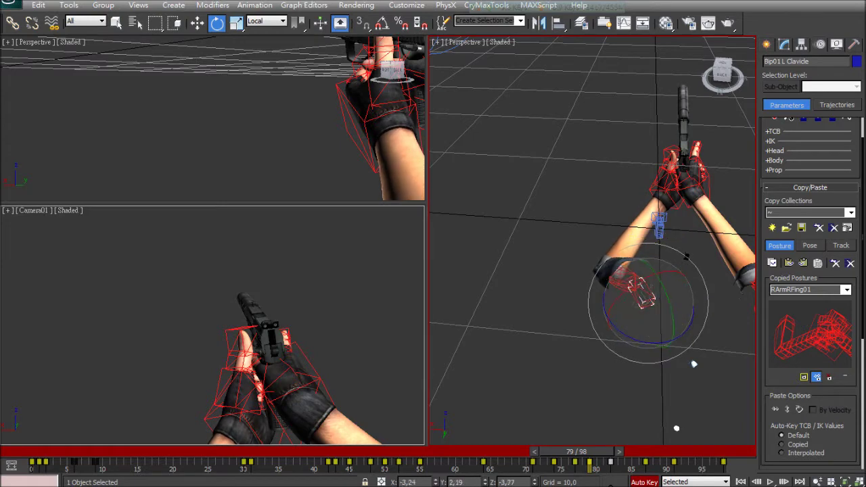
Play the full animation in the camera view with nothing selected, and scrub to frames 72 to 75 to review the hands
key("/")
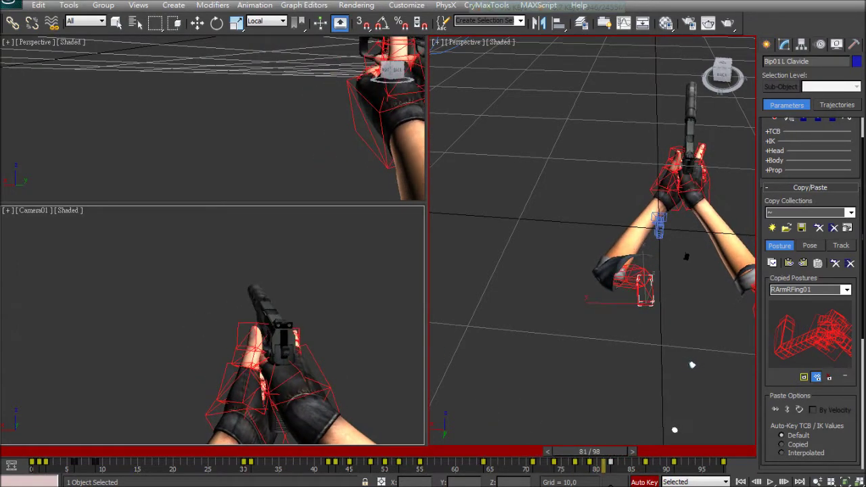
key("e")
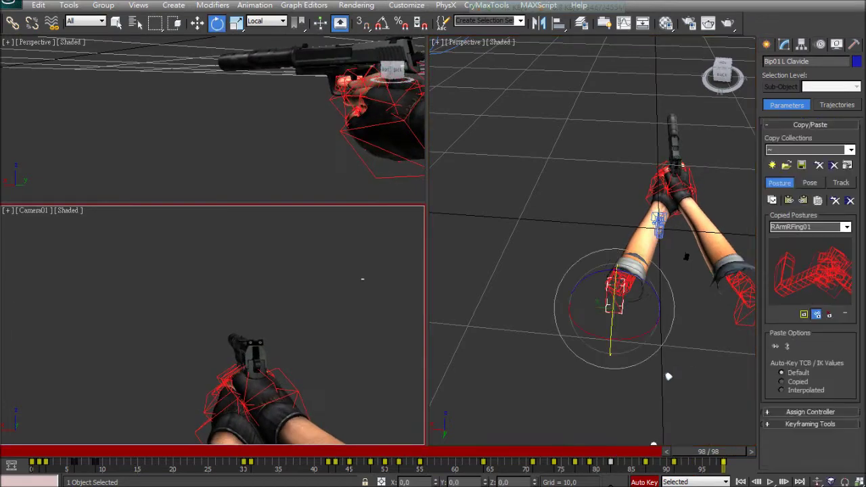
left_click(667, 376)
key("/")
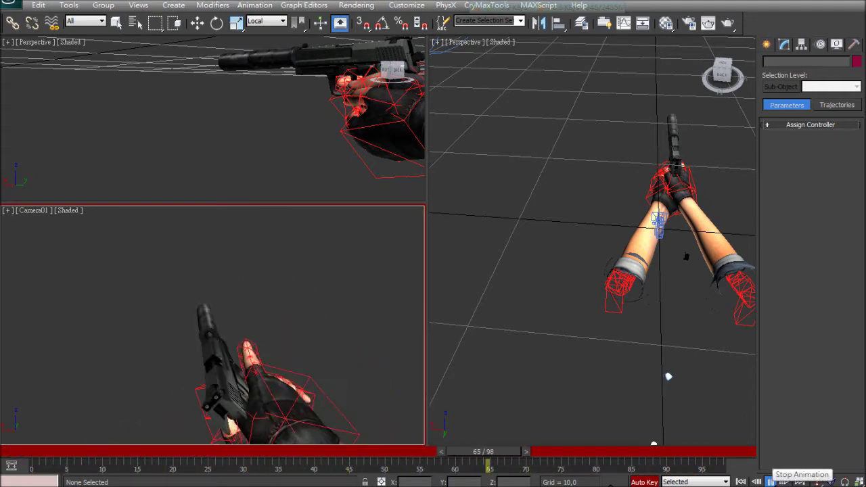
left_click(770, 481)
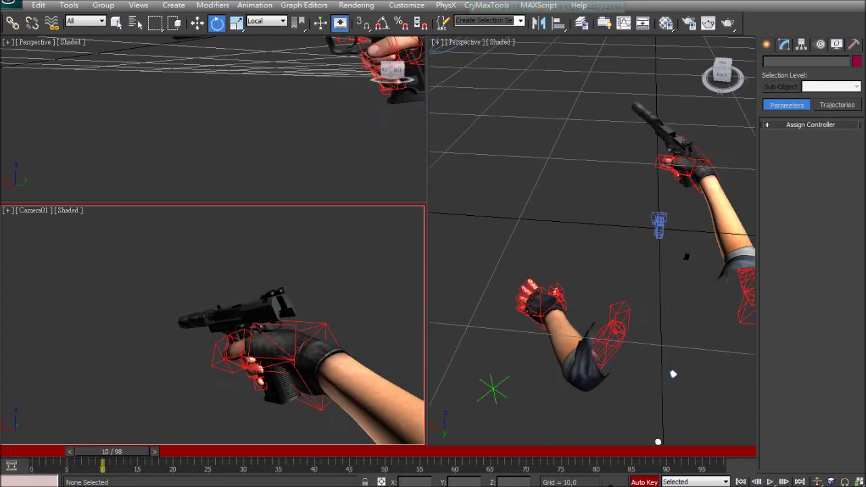
left_click_drag(111, 451, 550, 451)
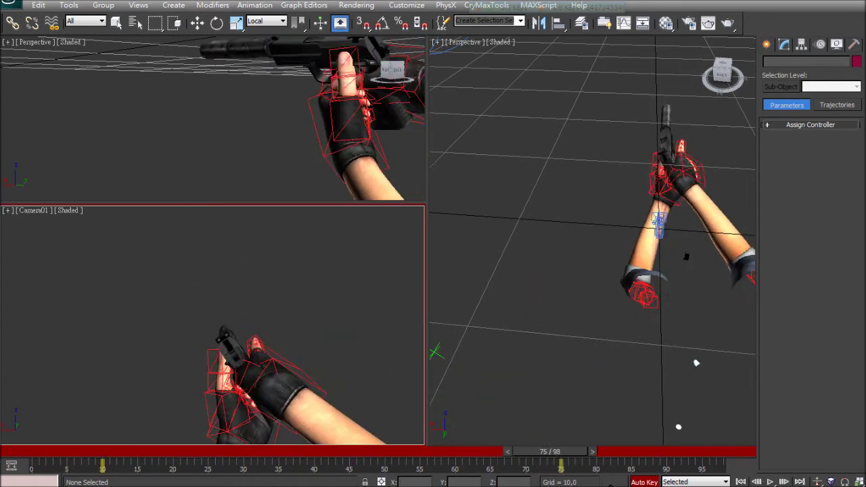
key("e")
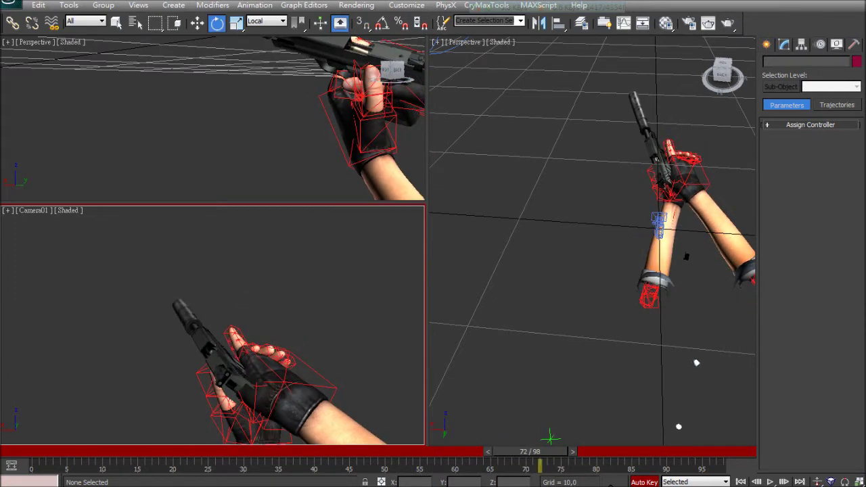
Select the left hand and examine its grip on the pistol up close between frames 72 and 74
middle_click_drag(592, 271, 684, 183, "alt")
scroll(727, 318, "down", 2)
scroll(727, 318, "up", 6)
left_click(564, 318)
middle_click_drag(565, 318, 501, 335, "alt")
key("slash")
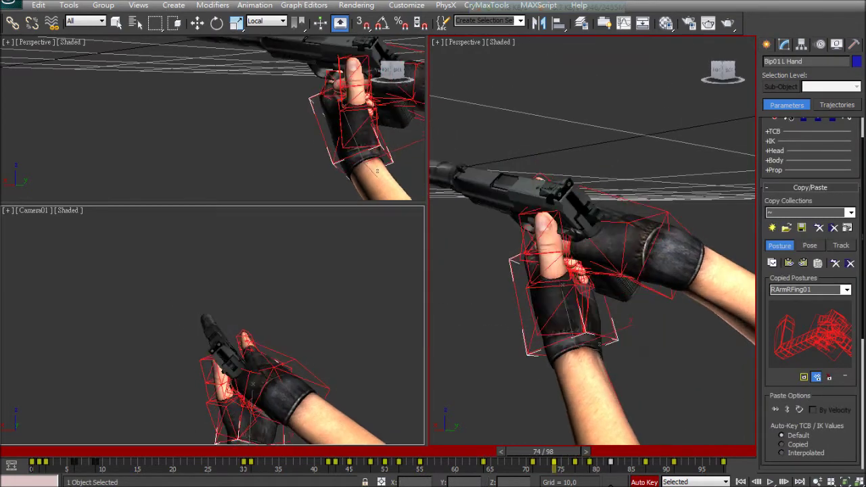
key("comma")
key("comma")
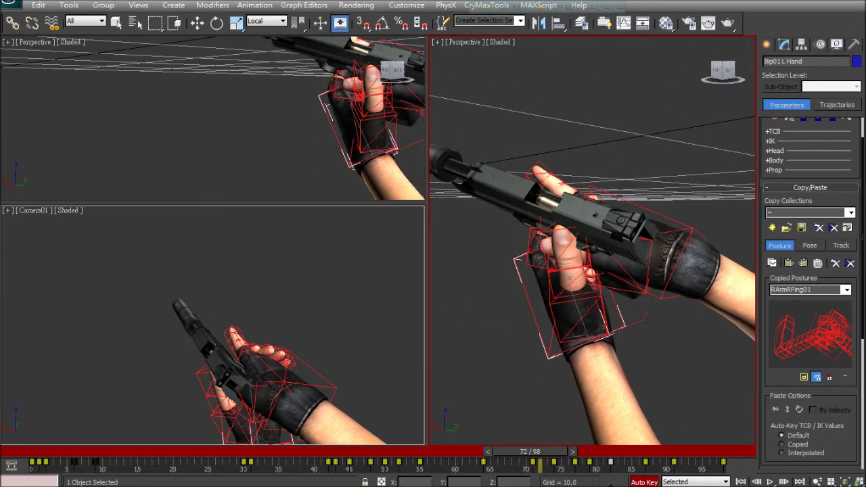
key("period")
key("period")
key("e")
middle_click_drag(501, 335, 595, 324, "alt")
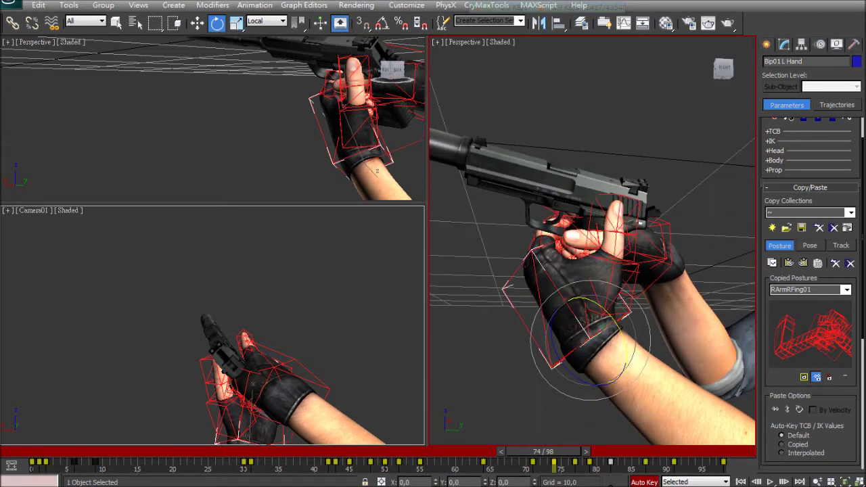
Bend the left thumb's second bone, Bip01 L Finger01, about 23 degrees around its local Z axis at frame 74
left_click(612, 294)
mouse_move(612, 294)
middle_mouse_down("alt")
mouse_move(592, 291)
mouse_move(619, 298)
mouse_move(609, 285)
middle_mouse_up("alt")
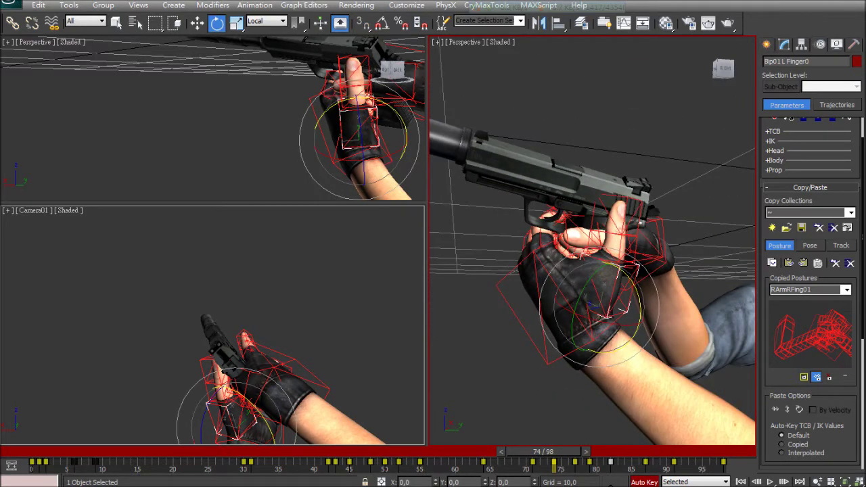
key("Page_Down")
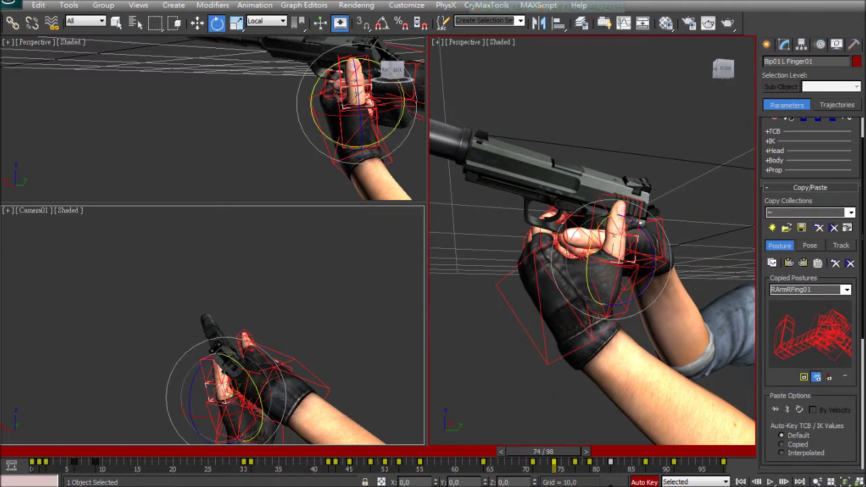
left_click_drag(642, 231, 632, 252)
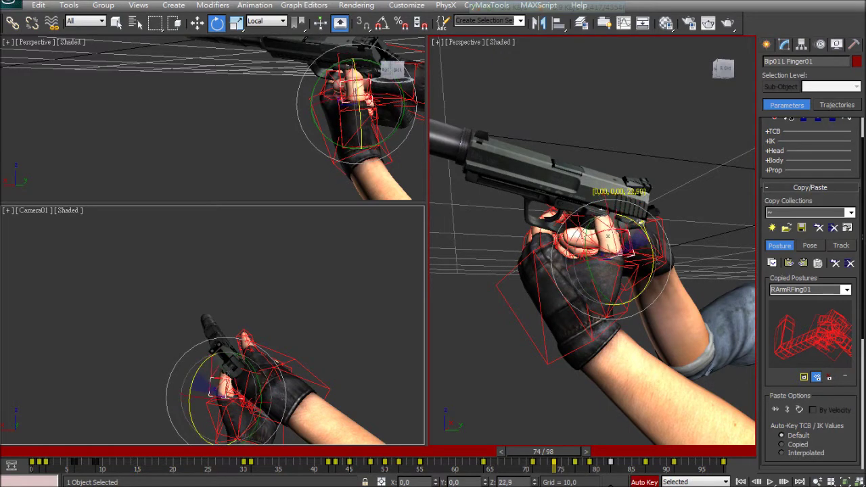
middle_click_drag(640, 223, 612, 263, "alt")
Fine-tune the rotation of the left thumb's base and outer bones at frame 74 to fit the thumb against the pistol
key("Page_Up")
left_click_drag(630, 295, 624, 275)
double_click(596, 243)
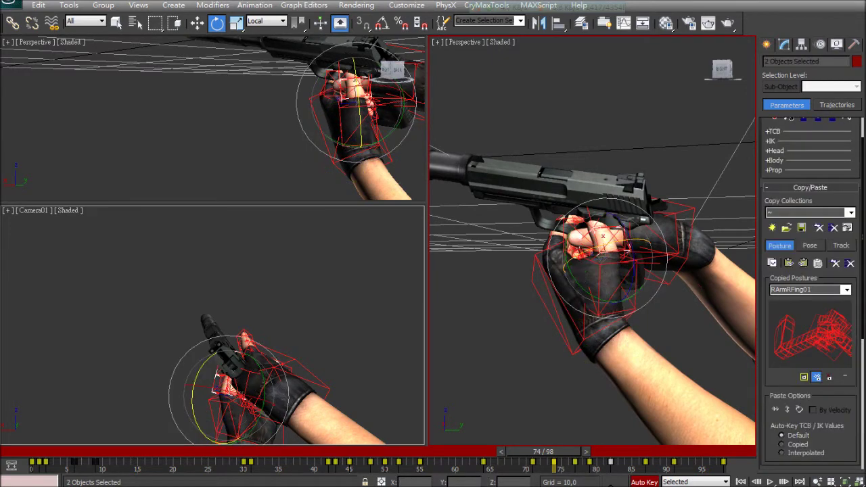
key("Page_Down")
mouse_move(592, 231)
left_mouse_down()
mouse_move(601, 212)
mouse_move(605, 235)
left_mouse_up()
left_click(603, 240)
mouse_move(605, 235)
middle_mouse_down("alt")
mouse_move(643, 251)
mouse_move(650, 265)
mouse_move(608, 238)
middle_mouse_up("alt")
key("Page_Up")
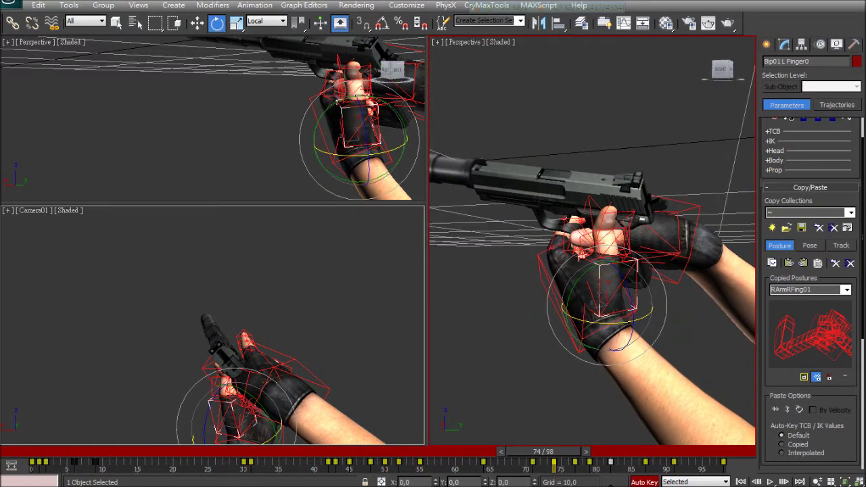
left_click_drag(621, 268, 622, 269)
middle_click_drag(622, 269, 583, 272, "alt")
Step back and forth through frames 72 to 79 to check the left thumb's motion against the pistol
mouse_move(543, 451)
left_mouse_down()
mouse_move(515, 451)
mouse_move(529, 451)
left_mouse_up()
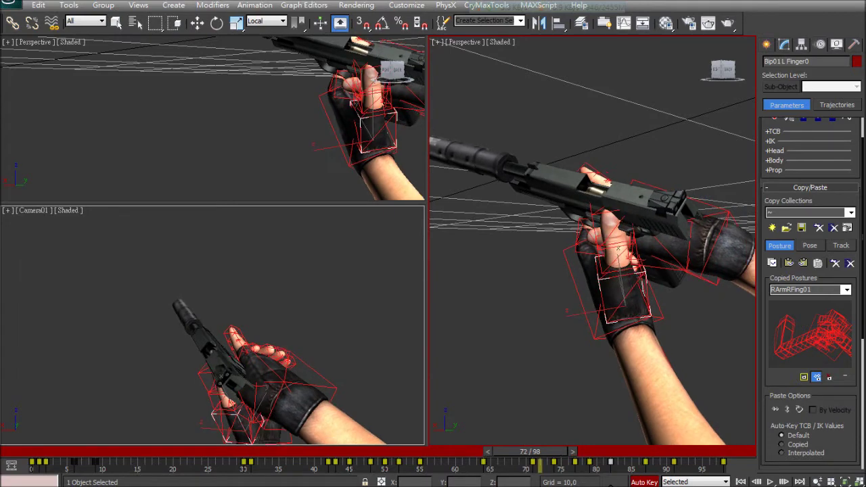
key("period")
key("period")
key("period")
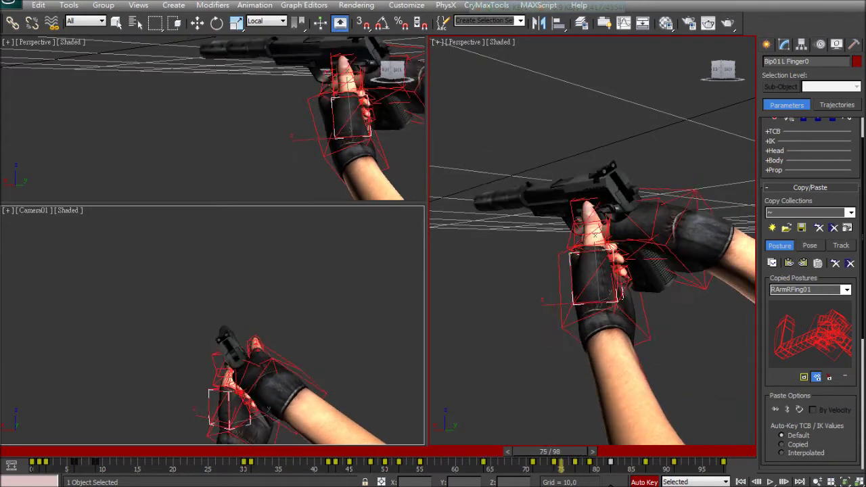
key("period")
key("period")
key("e")
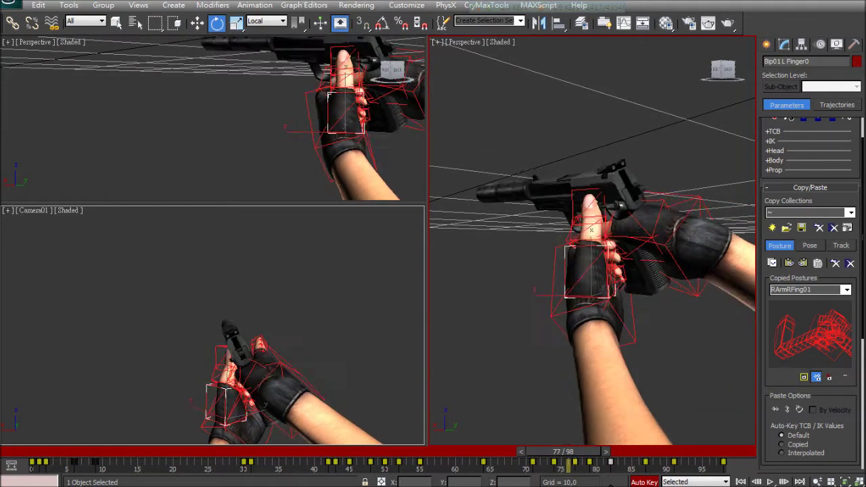
key("period")
key("period")
left_click_drag(576, 451, 490, 452)
key("period")
key("period")
key("period")
key("period")
key("period")
key("period")
key("period")
key("period")
key("period")
key("period")
key("period")
key("period")
key("period")
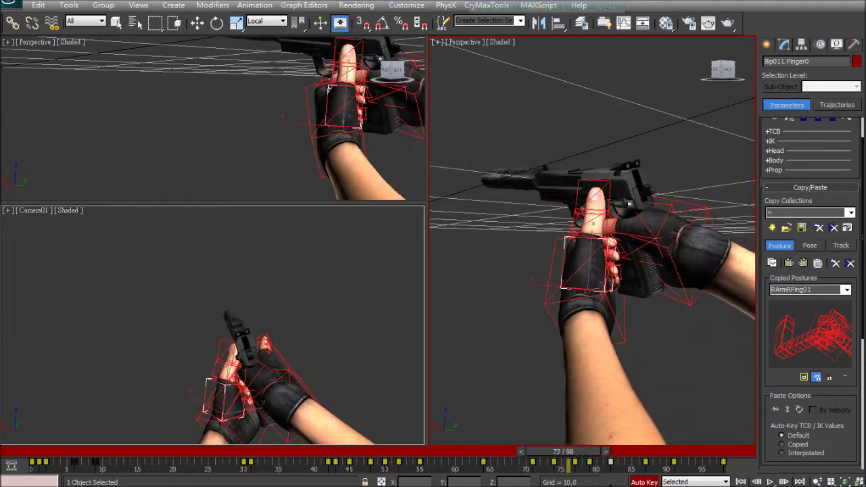
key("comma")
key("comma")
key("comma")
key("comma")
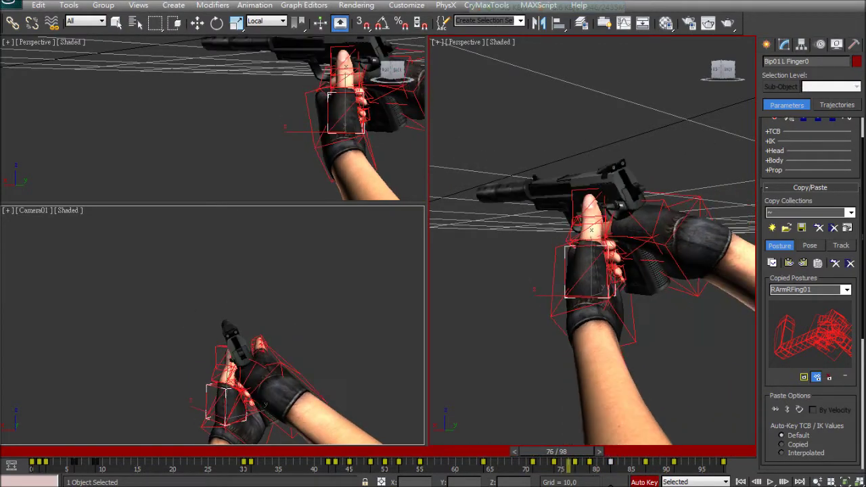
key("period")
key("period")
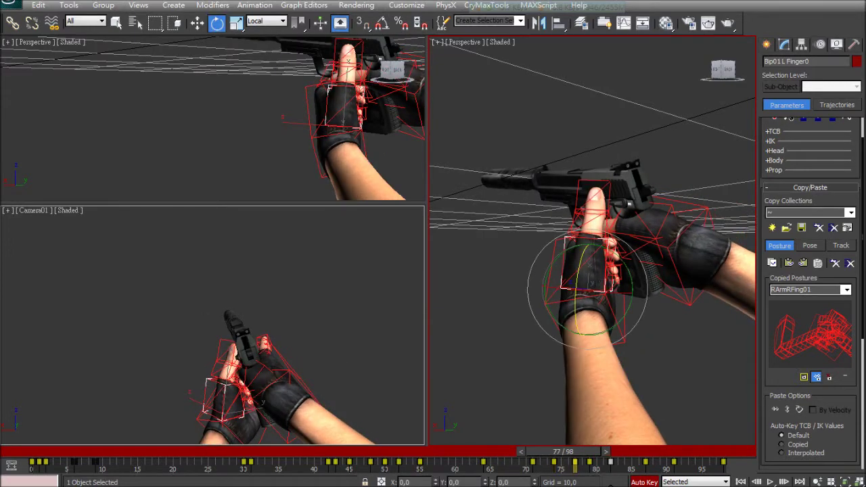
Try moving the left hand about 0.23 units along X and -0.12 units along Z at frame 77
middle_click_drag(643, 338, 602, 345, "alt")
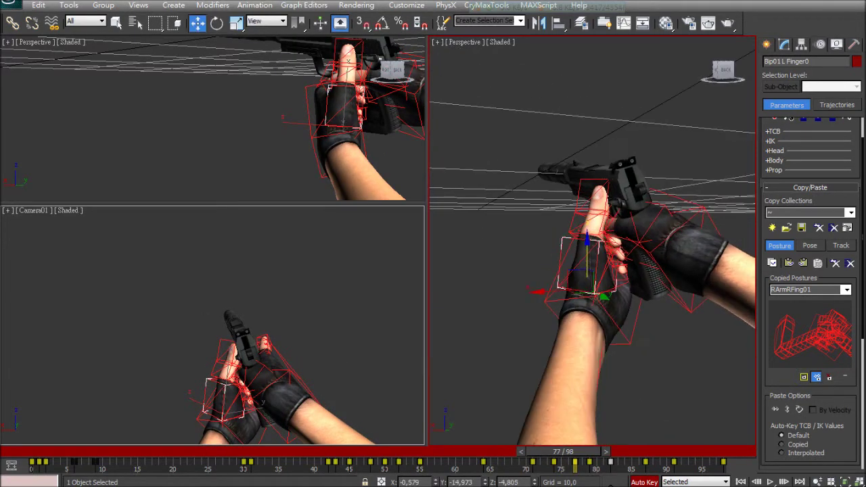
middle_click_drag(629, 284, 670, 284, "alt")
left_click_drag(564, 311, 558, 314)
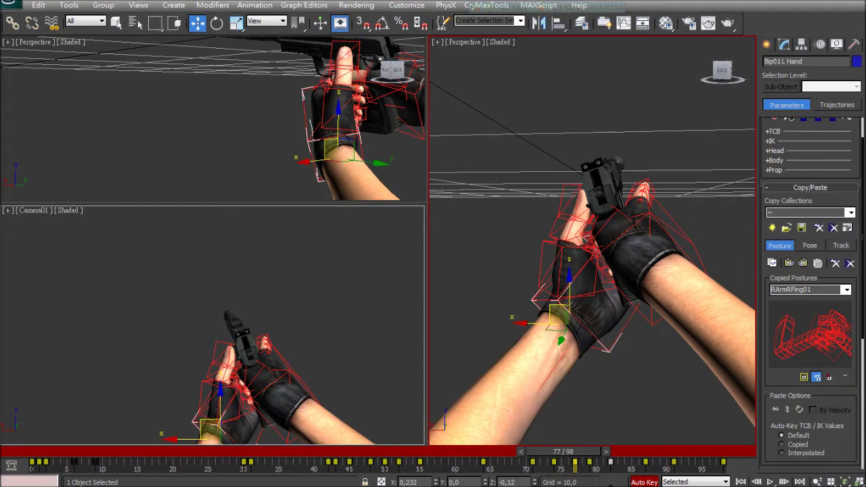
middle_click_drag(595, 284, 615, 311, "alt")
Step back and forth through frames 76 to 82 to examine how the left hand follows the pistol grip
left_click_drag(563, 451, 543, 451)
key("period")
key("period")
key("period")
key("period")
key("period")
key("period")
key("period")
key("period")
key("period")
key("period")
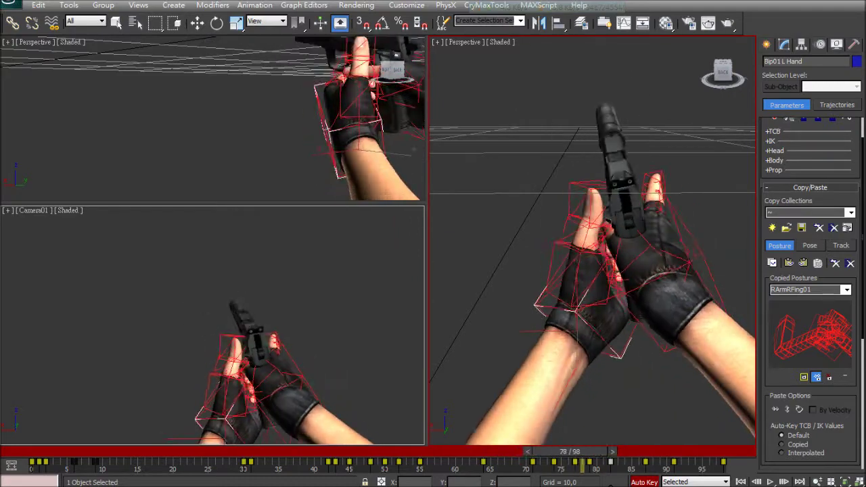
key("comma")
key("comma")
key("comma")
key("comma")
key("comma")
key("comma")
key("comma")
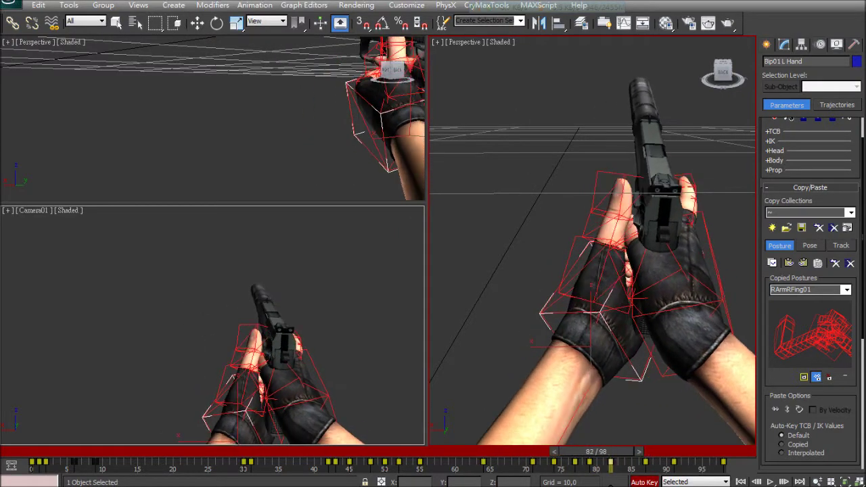
key("period")
key("period")
key("period")
key("period")
key("period")
key("period")
key("period")
key("period")
key("period")
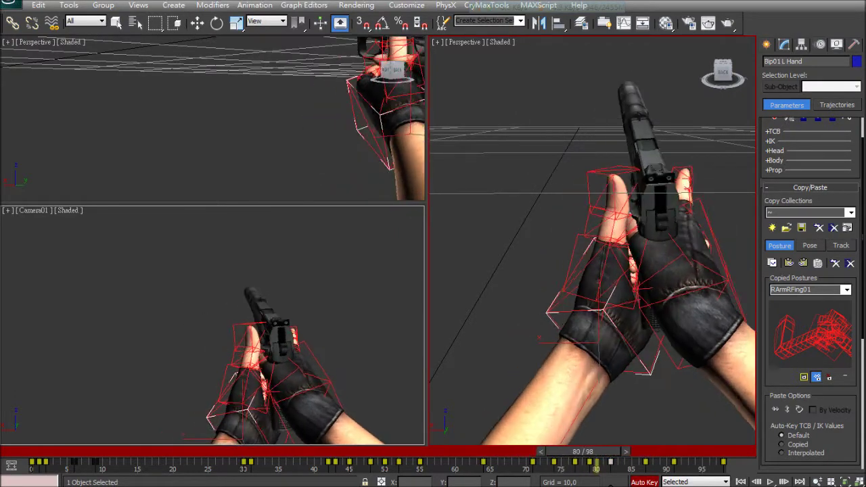
key("comma")
key("comma")
key("comma")
key("comma")
key("comma")
key("comma")
key("comma")
key("comma")
key("comma")
key("comma")
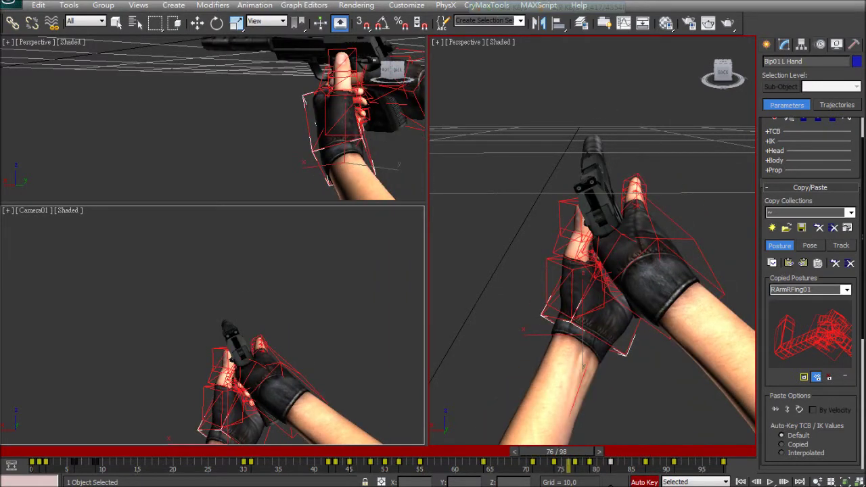
At frame 77, shift the left hand slightly back towards the pistol and rotate the thumb's base bone outward, checking the preceding frames
key("period")
left_click_drag(560, 321, 567, 317)
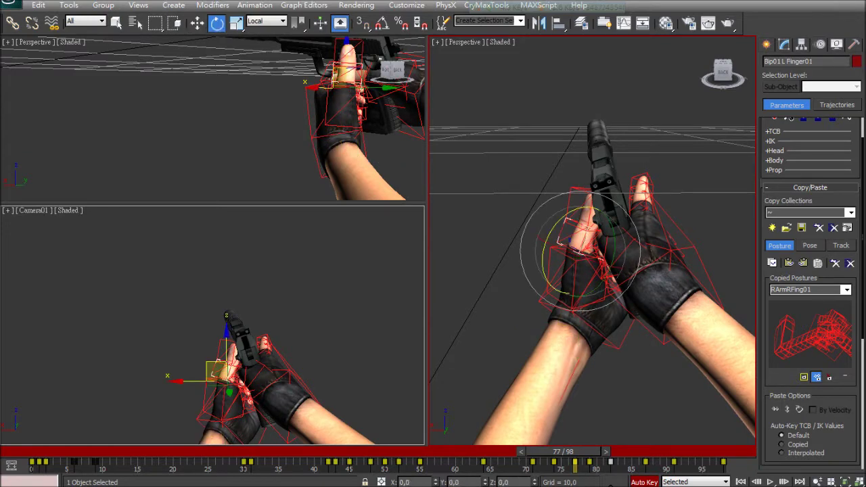
left_click_drag(564, 451, 523, 451)
key("period")
key("period")
key("period")
key("period")
key("period")
key("period")
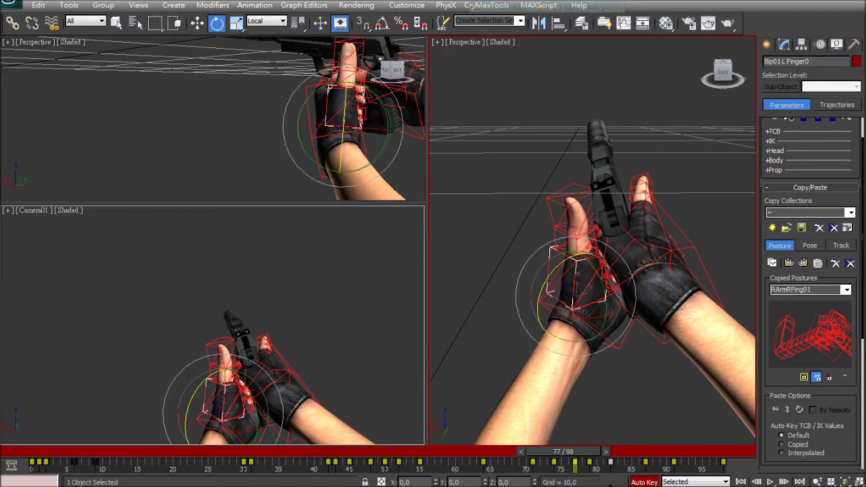
At frame 77, move the left hand slightly outward from the pistol and check its position up to frame 80
key("Page_Up")
left_click_drag(542, 322, 541, 332)
key("ctrl+z")
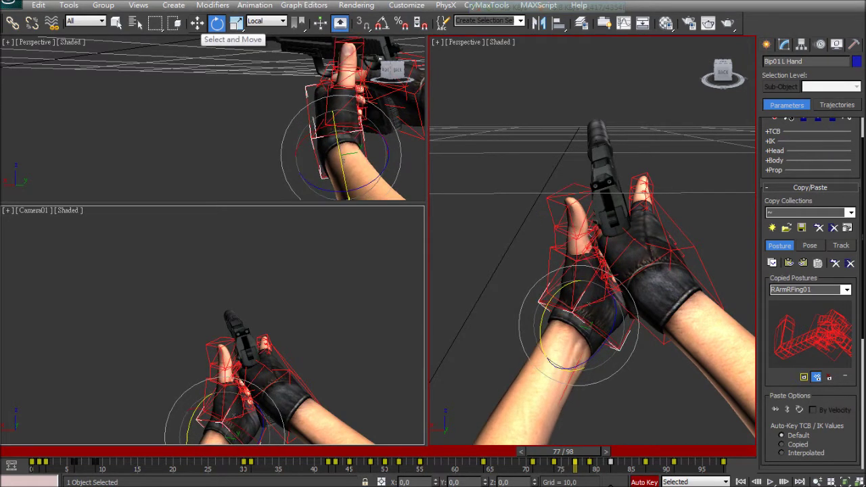
left_click_drag(568, 316, 556, 317)
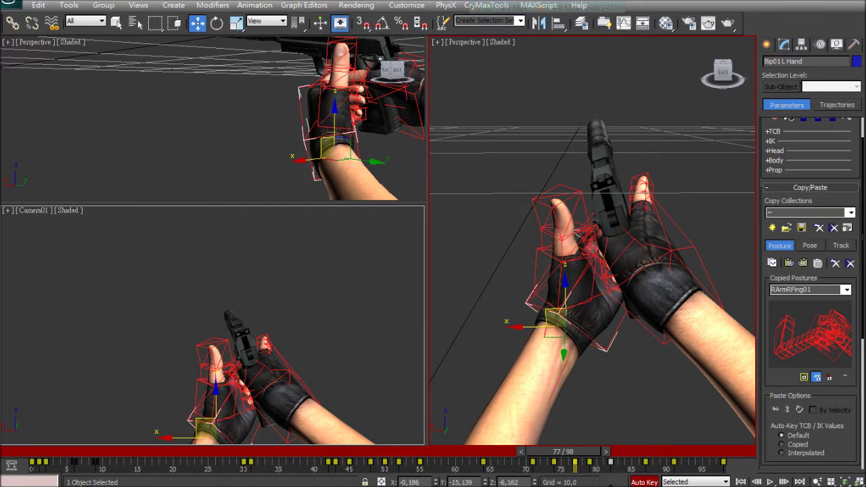
mouse_move(563, 451)
left_mouse_down()
mouse_move(522, 451)
mouse_move(576, 451)
left_mouse_up()
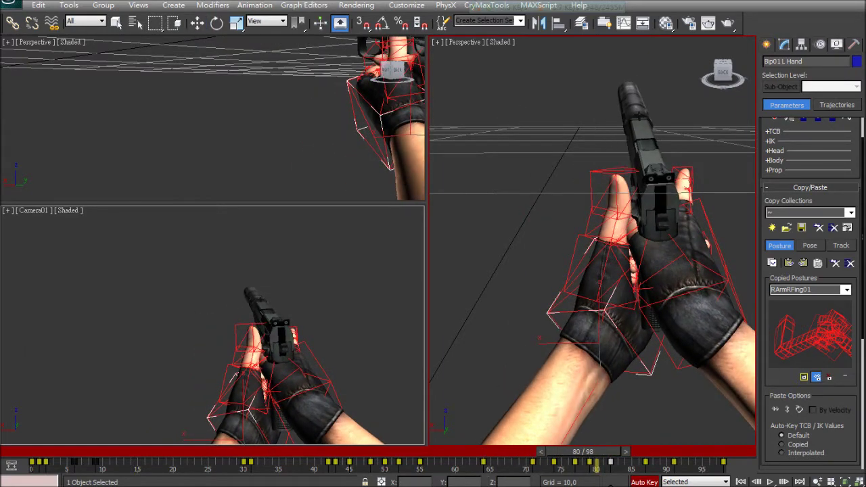
Nudge the left hand outward at frame 82 and slightly back towards the pistol at frame 77, and play the motion
key("w")
left_click_drag(583, 331, 571, 334)
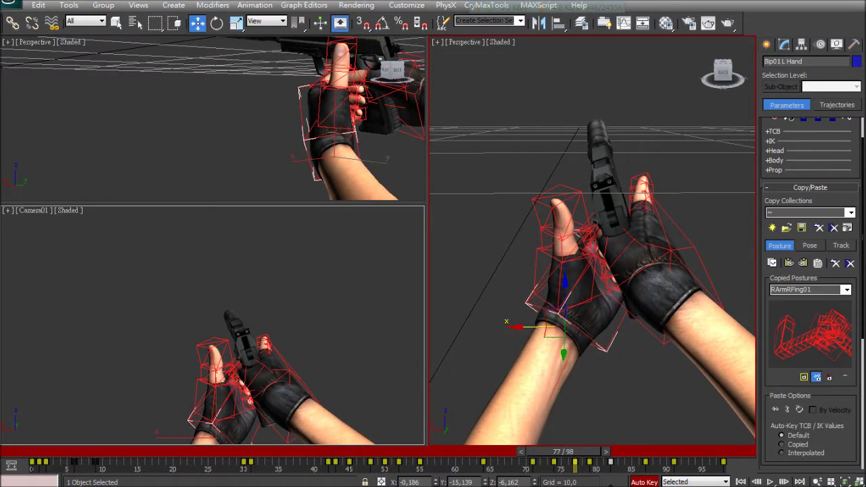
left_click_drag(553, 332, 560, 332)
key("/")
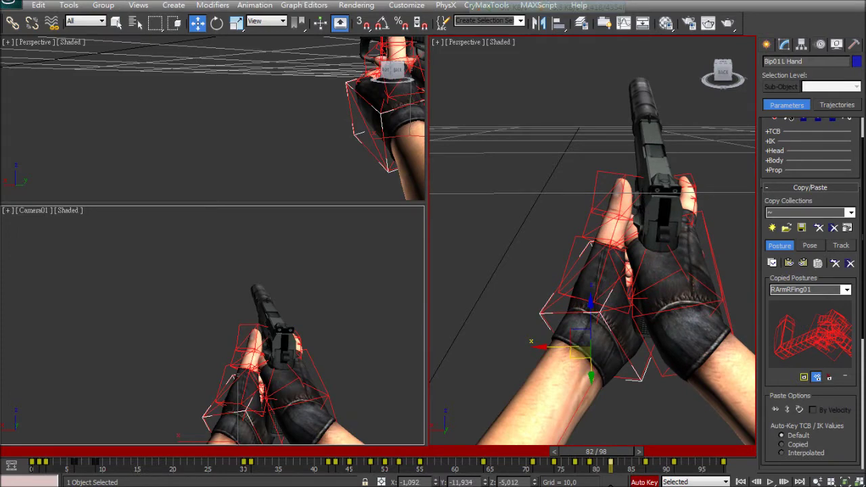
Rotate the left thumb's base bone outward from the pistol at frame 82, checking the preceding frames back to 77
key("Page_Down")
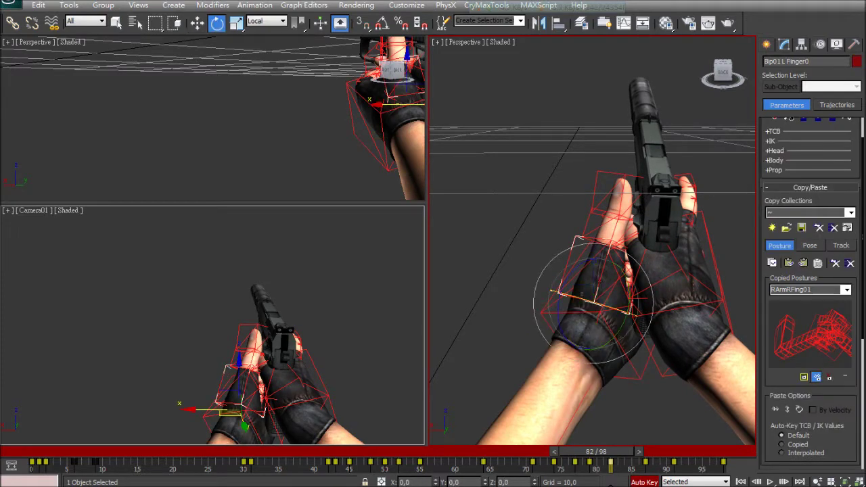
left_click_drag(559, 295, 554, 307)
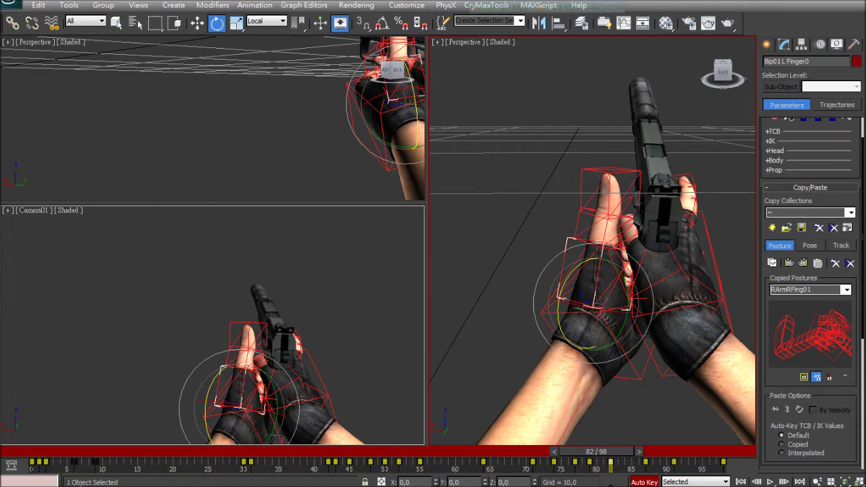
key("comma")
key("comma")
key("comma")
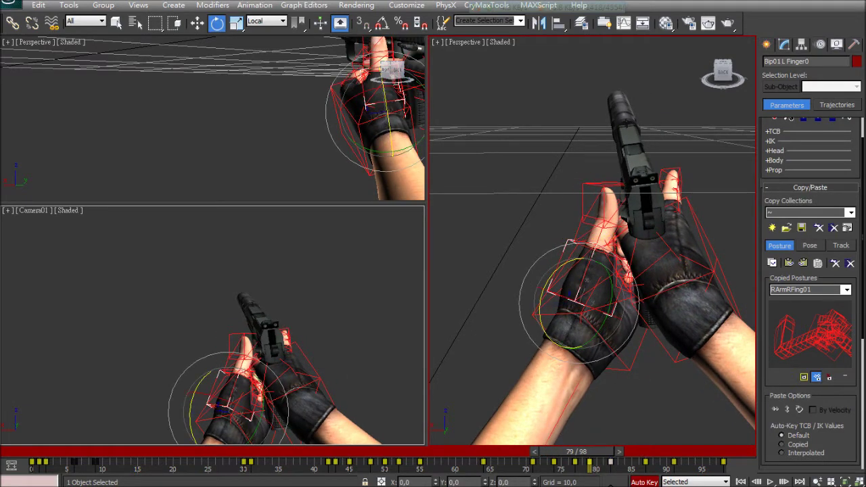
key("comma")
key("comma")
Adjust the rotation of the left thumb's base bone at frame 77 and check its motion across the neighbouring frames
left_click_drag(540, 308, 545, 284)
key("q")
key("comma")
key("comma")
key("comma")
key("comma")
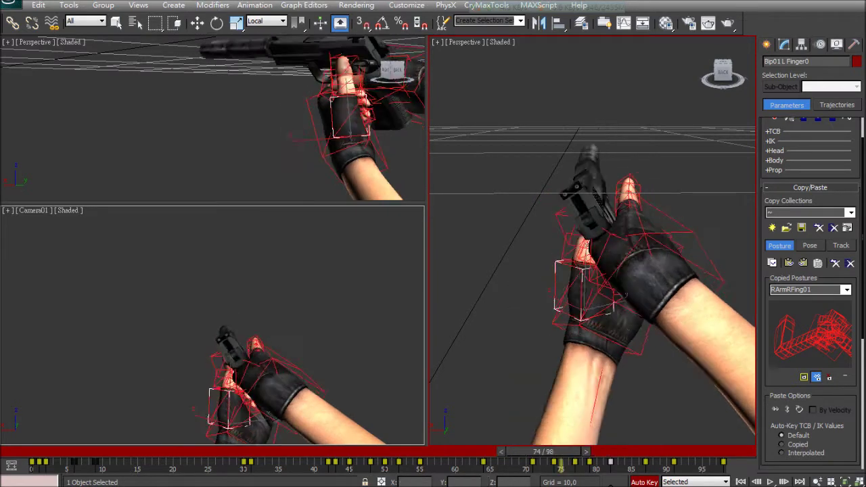
key("period")
key("period")
key("period")
key("period")
key("period")
key("period")
key("period")
At frame 74, slightly rotate the left thumb's middle bone, checking its fit against the pistol from the side and behind
key("e")
key("super")
middle_click_drag(591, 305, 704, 297, "alt")
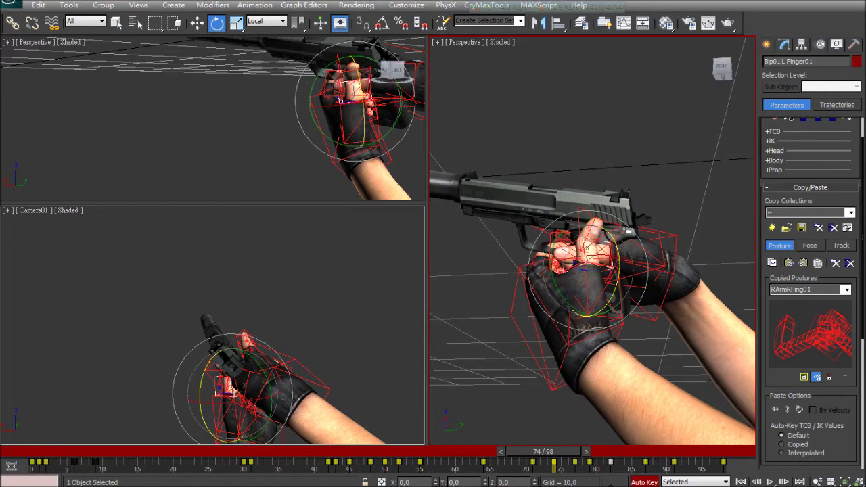
left_click_drag(627, 231, 628, 231)
middle_click_drag(628, 231, 493, 240, "alt")
middle_click_drag(697, 270, 704, 257, "alt")
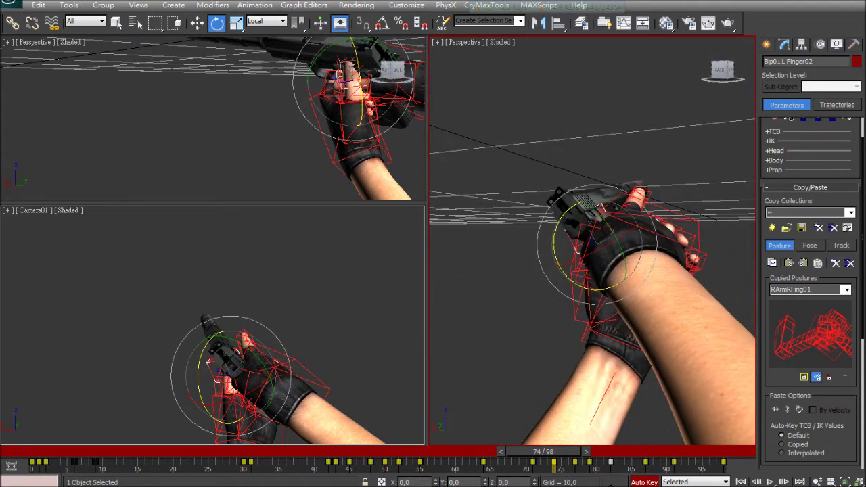
Play the motion from around frame 70 to check the left thumb tip, clear the selection and play the animation through Camera01
mouse_move(543, 451)
left_mouse_down()
mouse_move(529, 451)
mouse_move(556, 451)
left_mouse_up()
key("slash")
key("e")
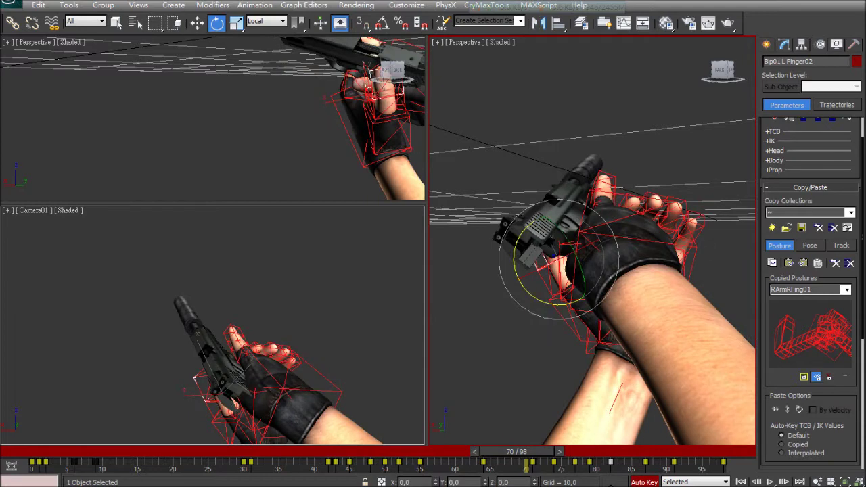
key("slash")
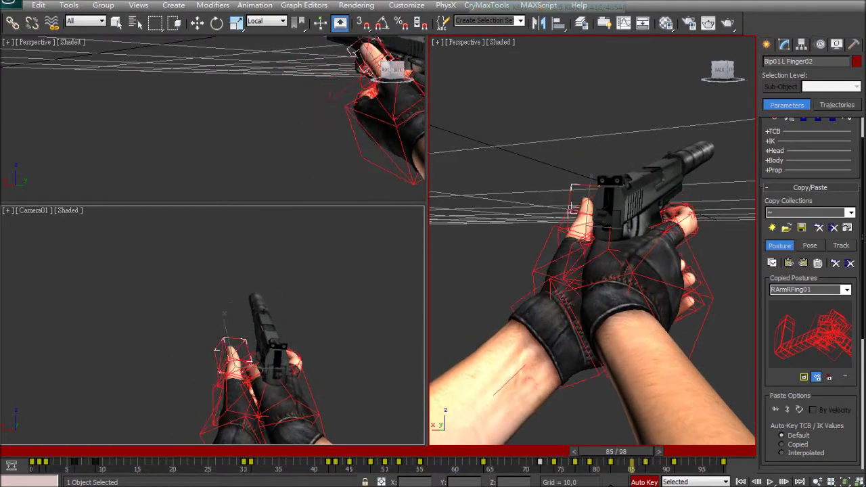
left_click(284, 291)
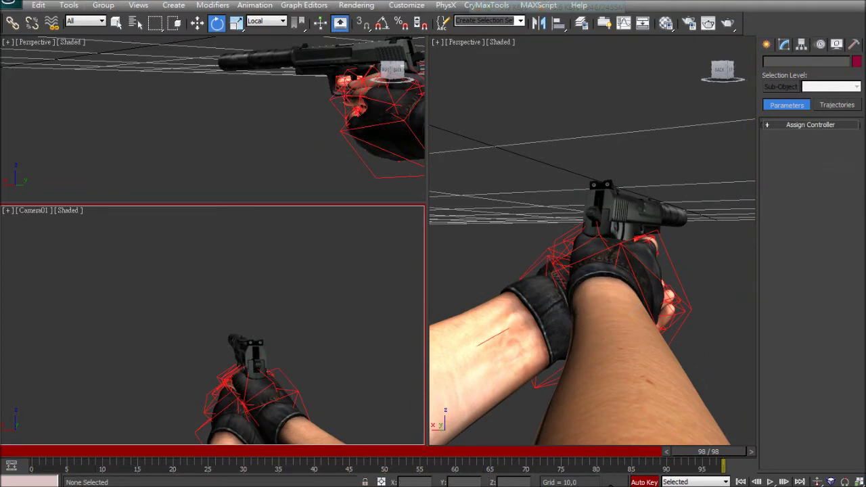
key("slash")
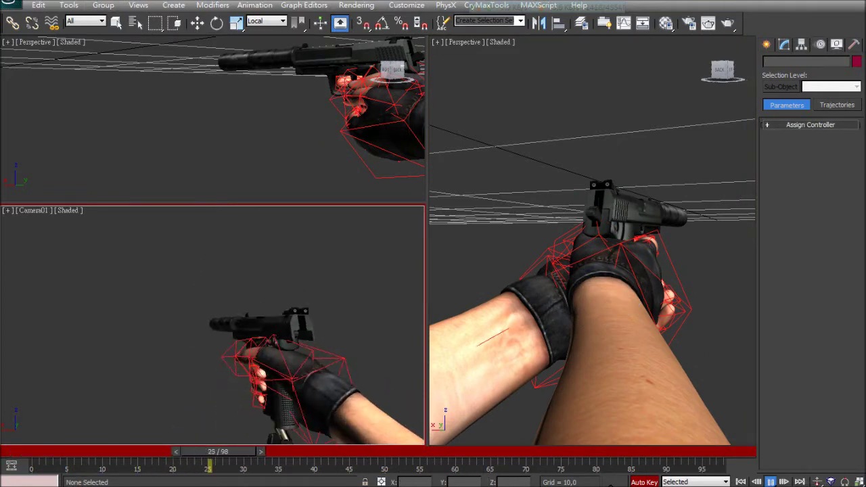